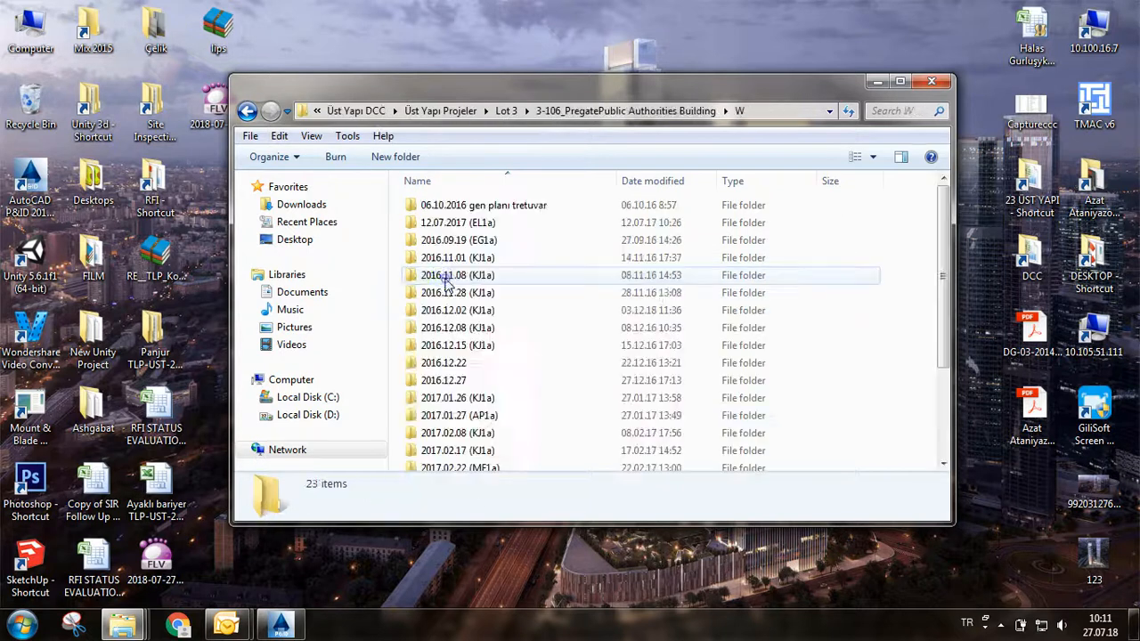
Open the drawing DG-03-2014-TLP-GAPI-DW-W-L3-106-AP1a-0100b-004-V003 from the DWG subfolder of 2017.10.16 (AP1a).
scroll(463, 302, "down", 2)
double_click(489, 445)
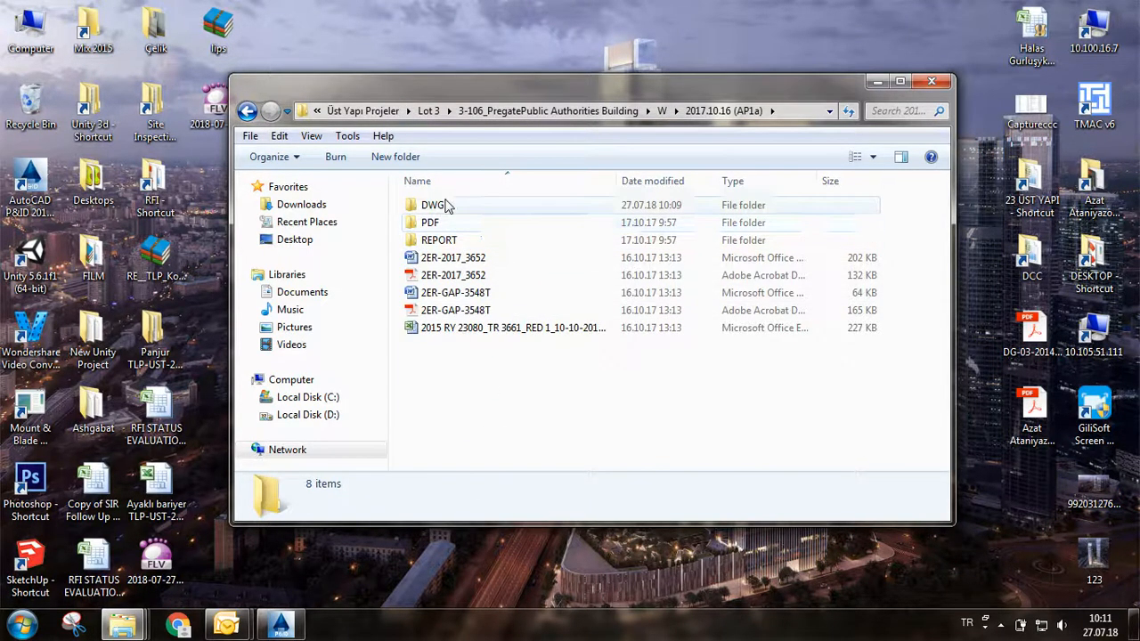
double_click(496, 205)
left_click(514, 258)
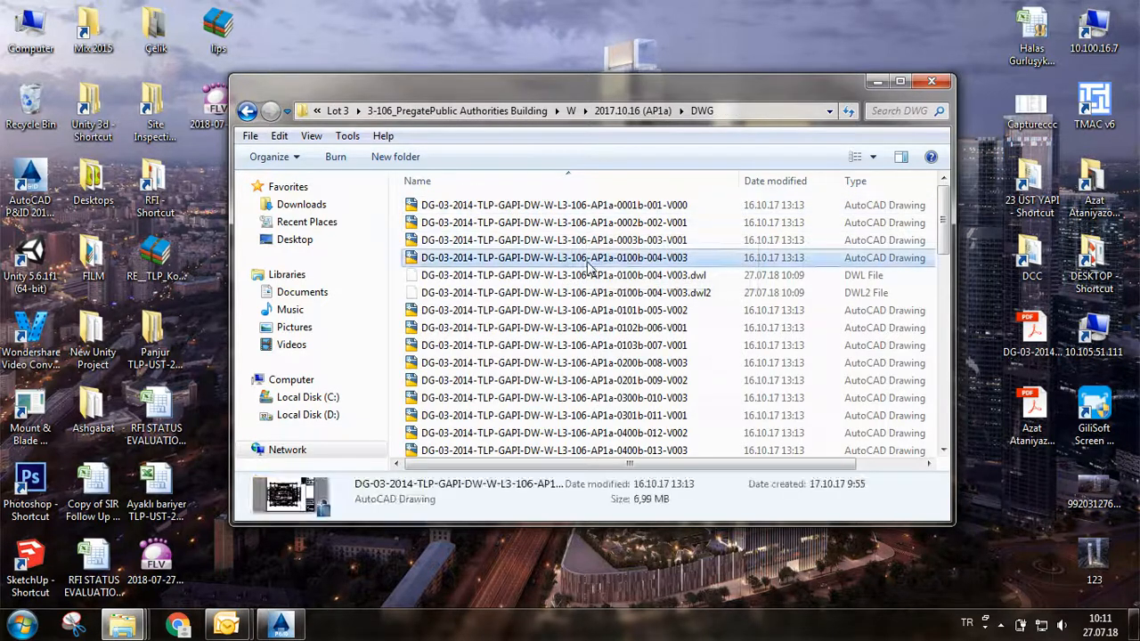
double_click(641, 258)
Select the STAIRCASE ST.001 room tag block and all similar room tags on the floor plan with Select Similar.
scroll(469, 270, "down", 6)
scroll(793, 350, "up", 8)
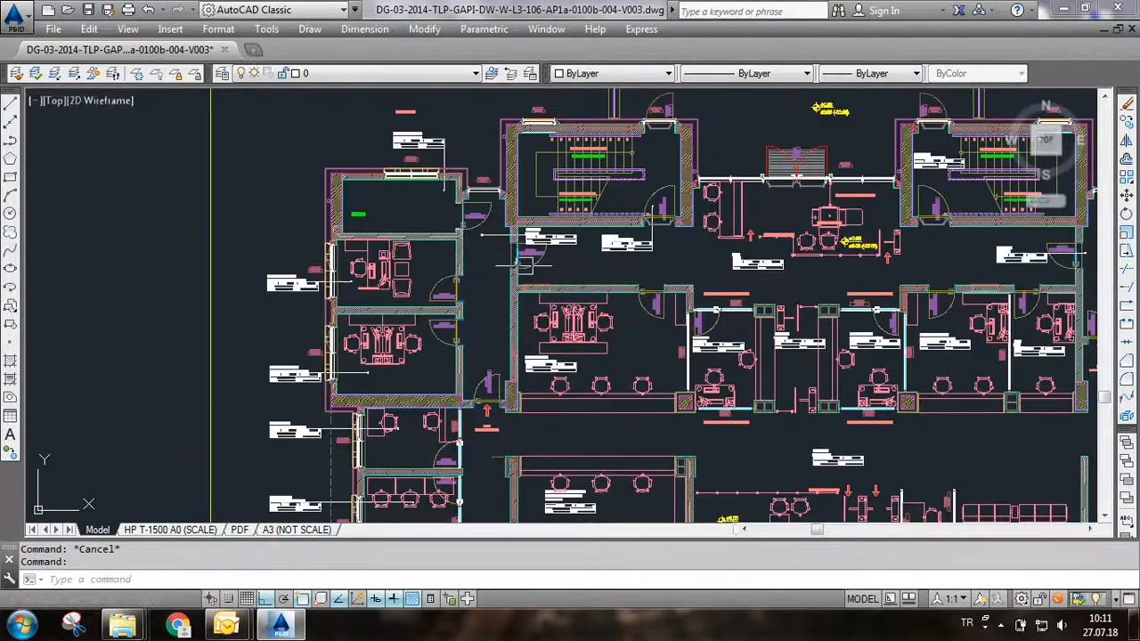
middle_click_drag(793, 349, 679, 328)
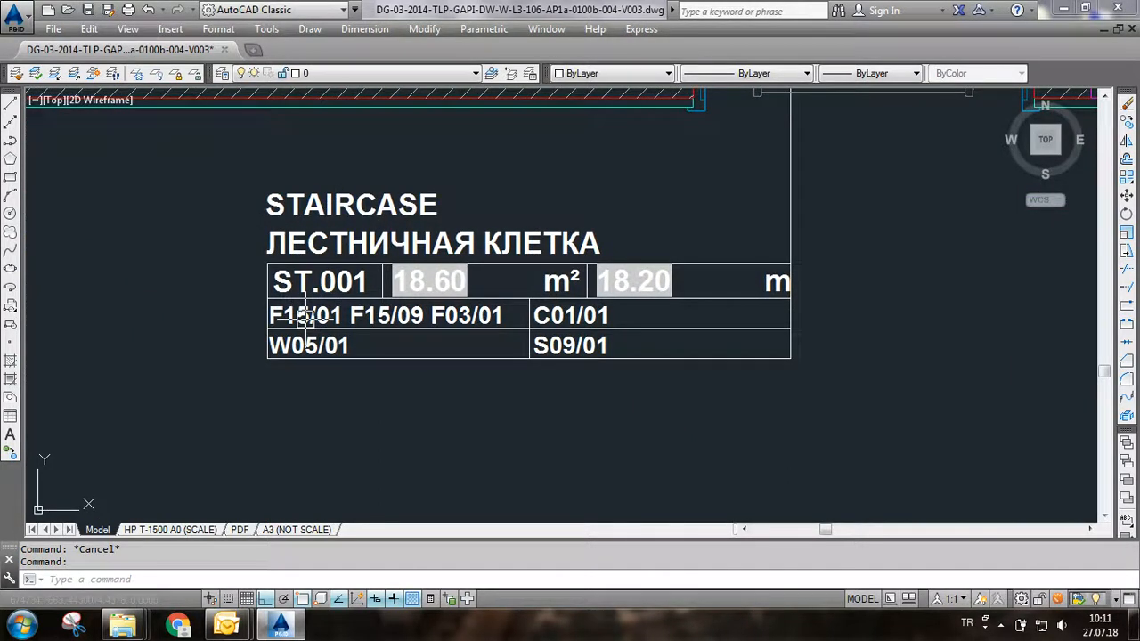
left_click(573, 314)
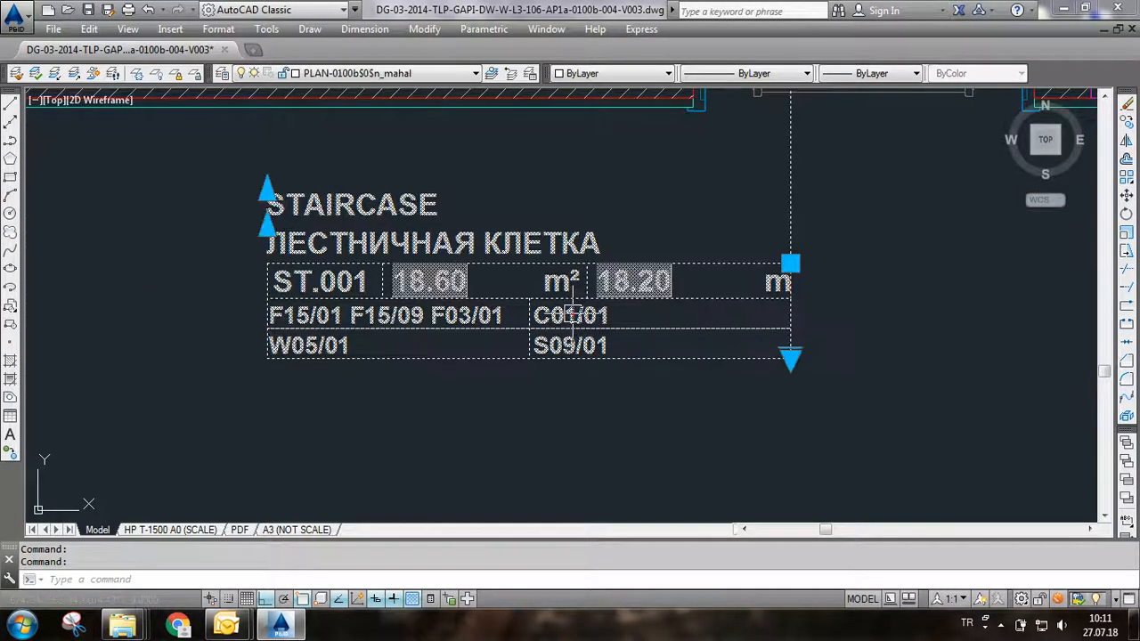
right_click(545, 313)
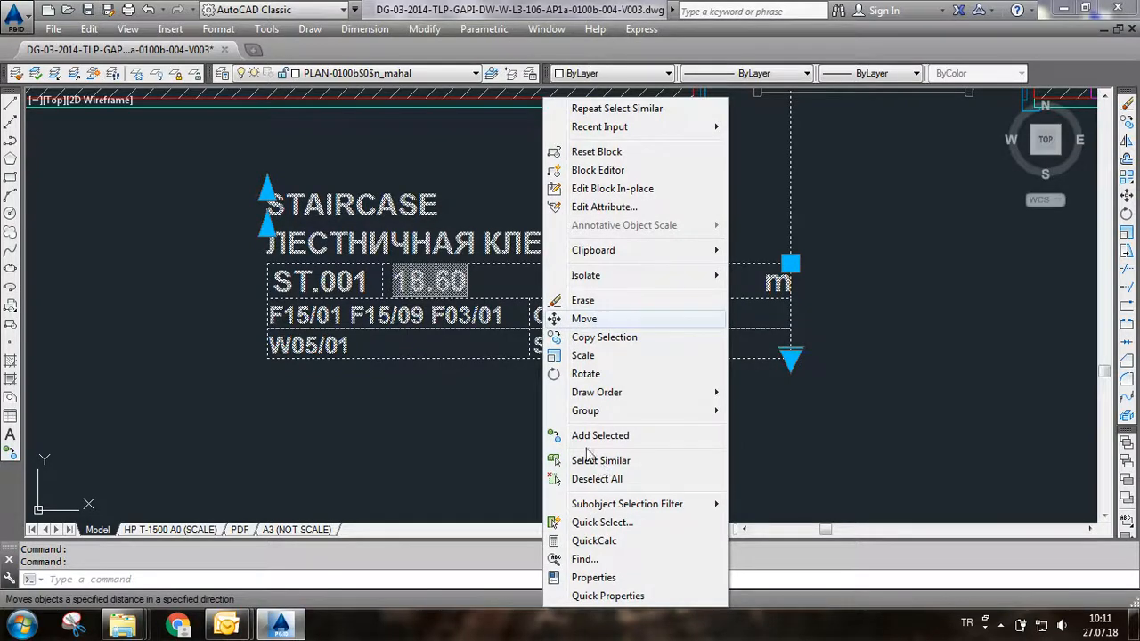
left_click(596, 461)
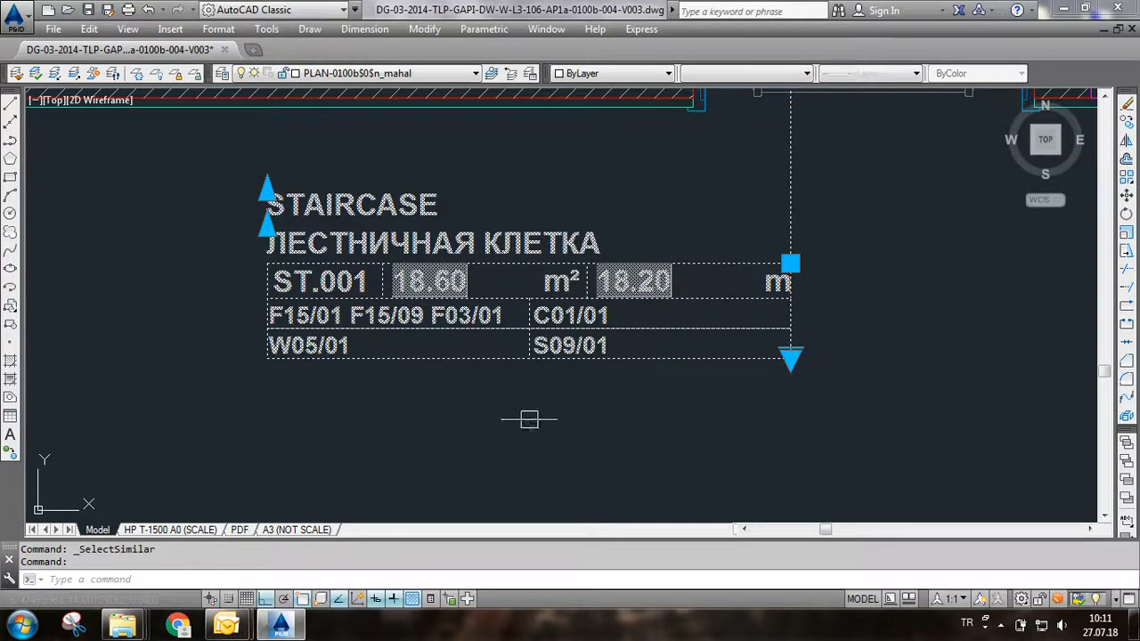
scroll(517, 304, "down", 9)
scroll(490, 287, "up", 2)
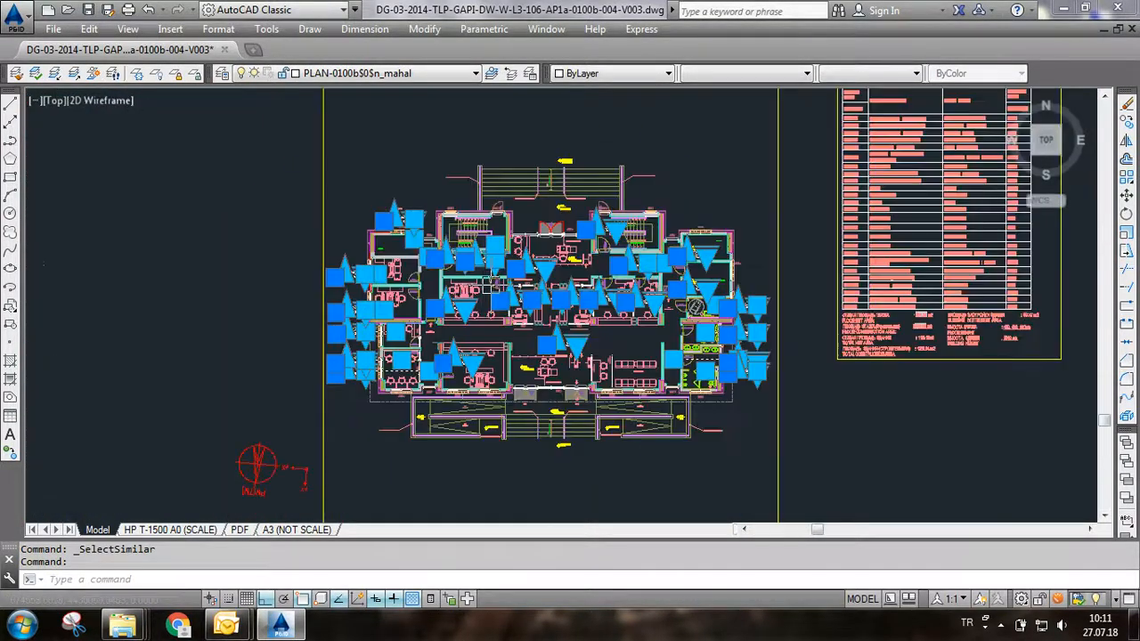
scroll(490, 283, "up", 2)
Run the DATAEXTRACTION command and choose to create a new data extraction without a template.
type("DAte")
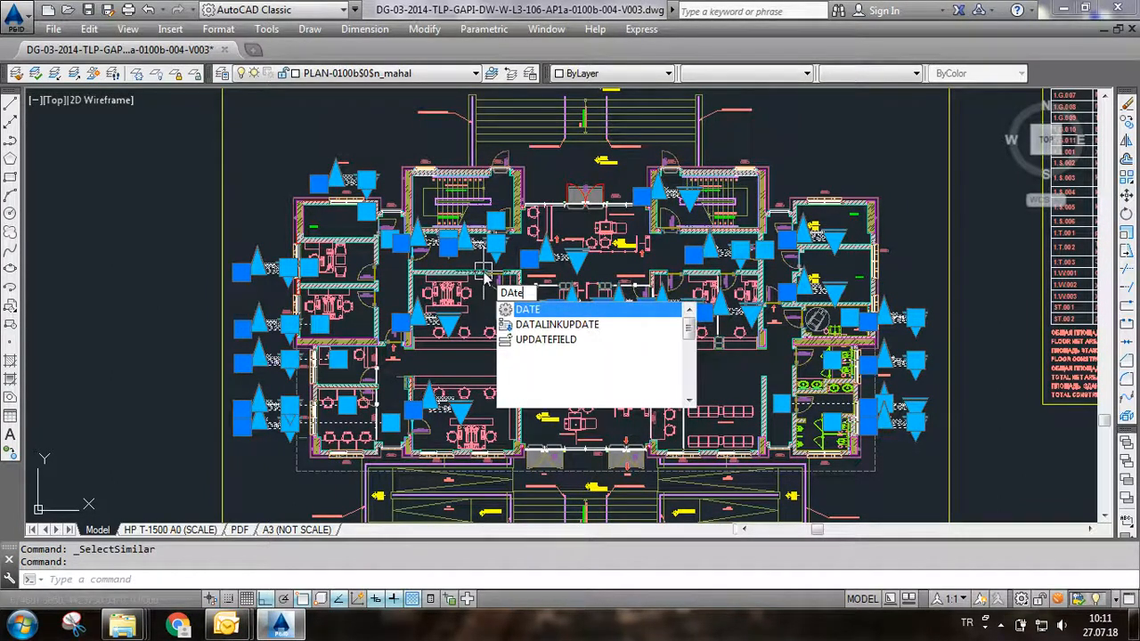
key("BackSpace")
type("a")
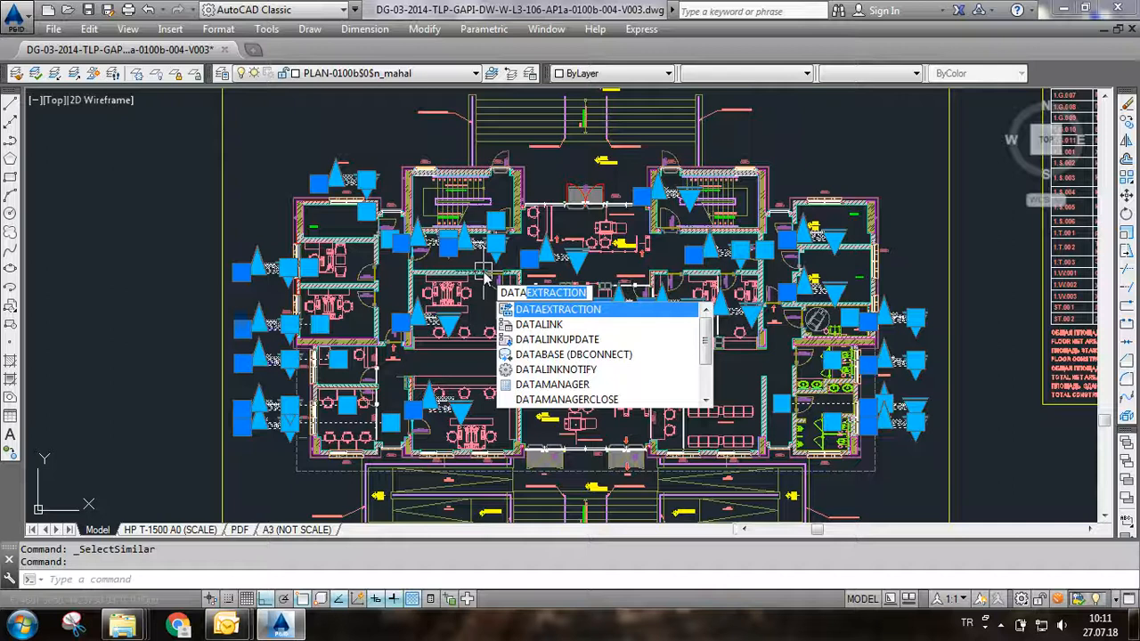
left_click(581, 311)
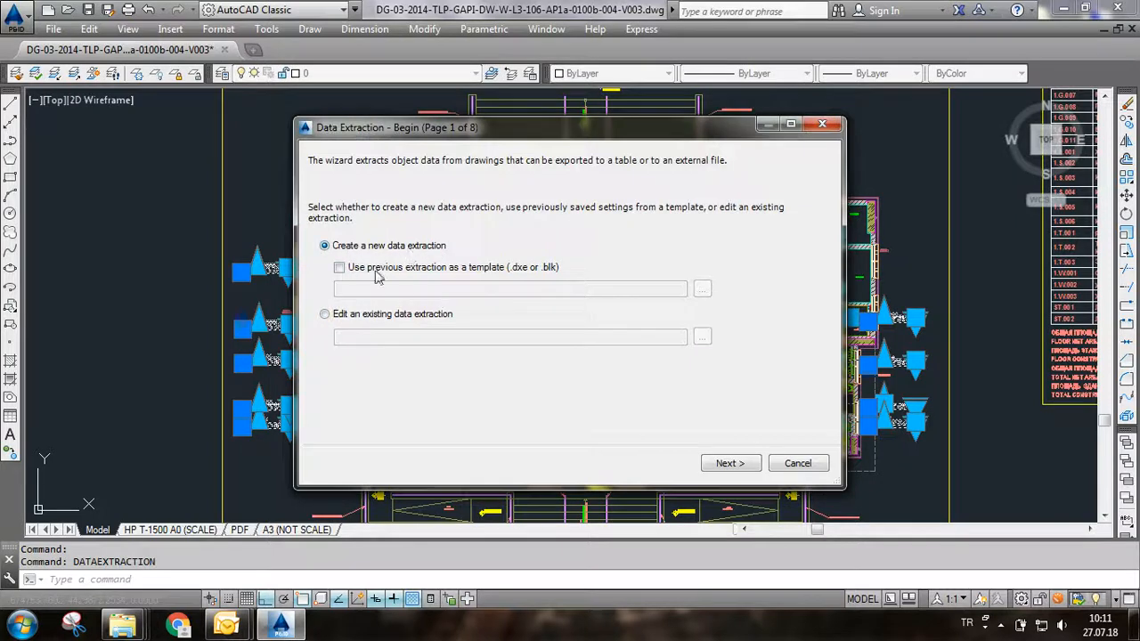
left_click(718, 462)
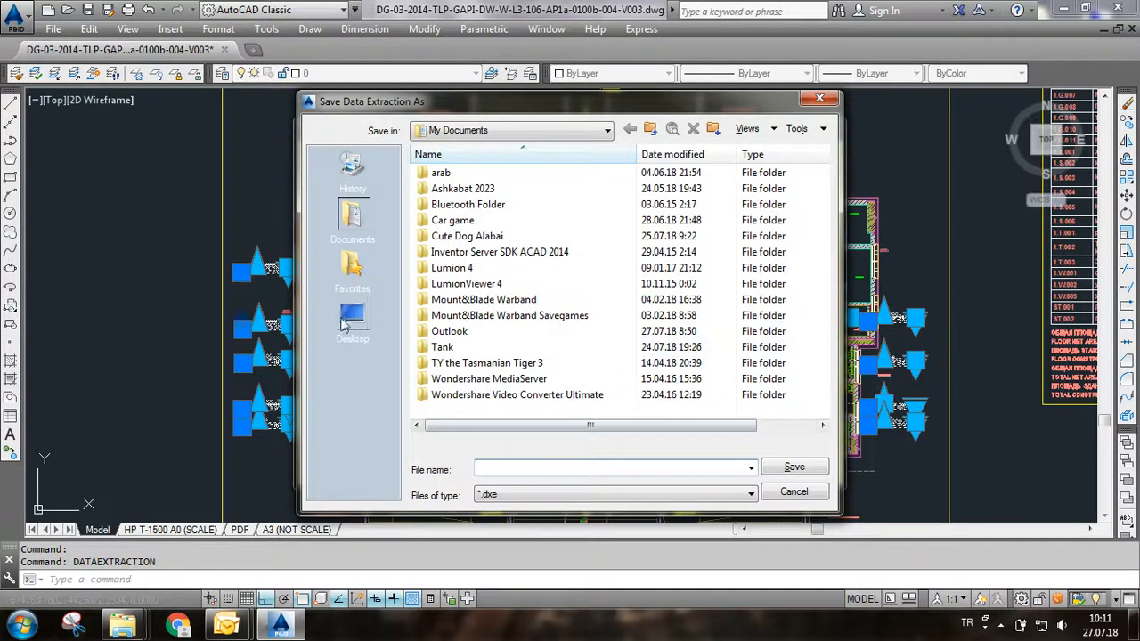
Save the data extraction file to the Desktop as "data 3-106 1.kat".
left_click(379, 352)
left_click(505, 468)
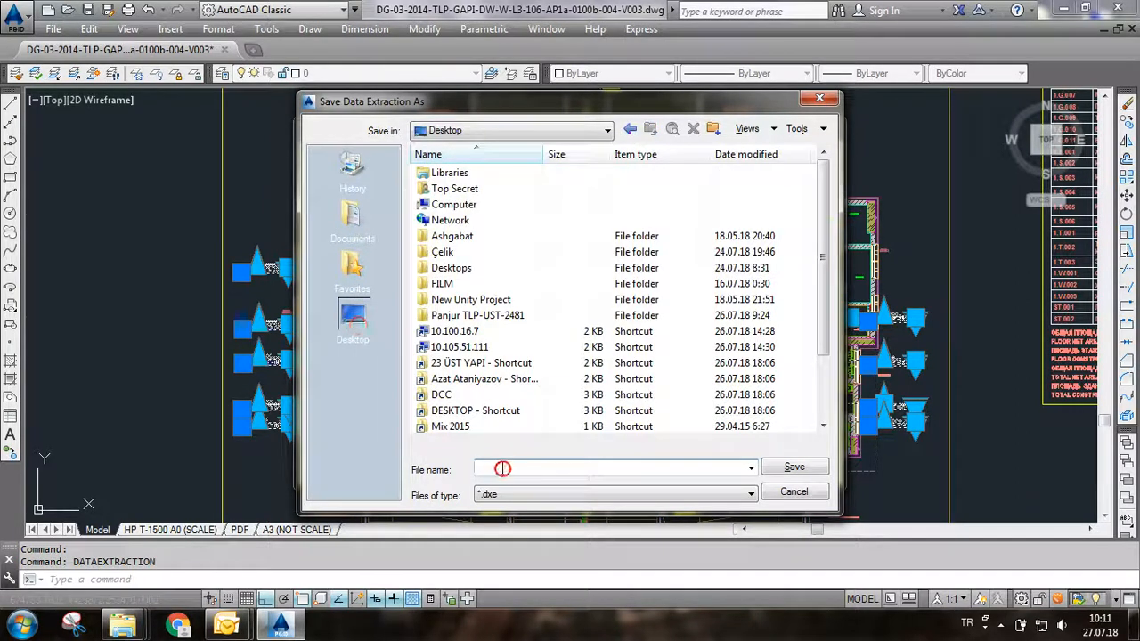
left_click_drag(504, 468, 456, 469)
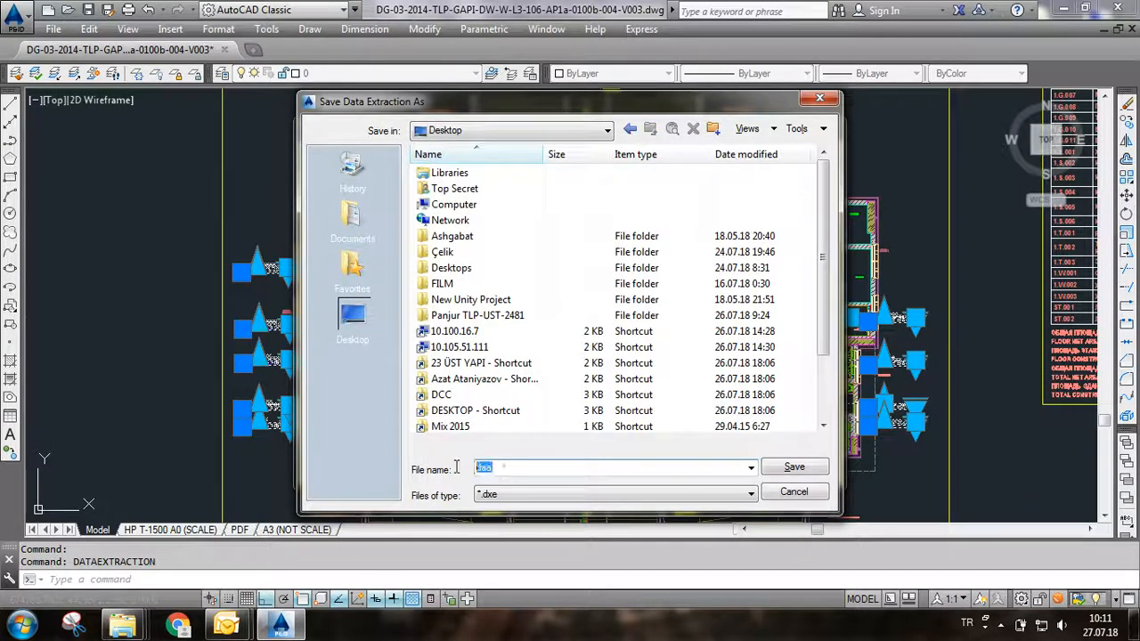
type("data")
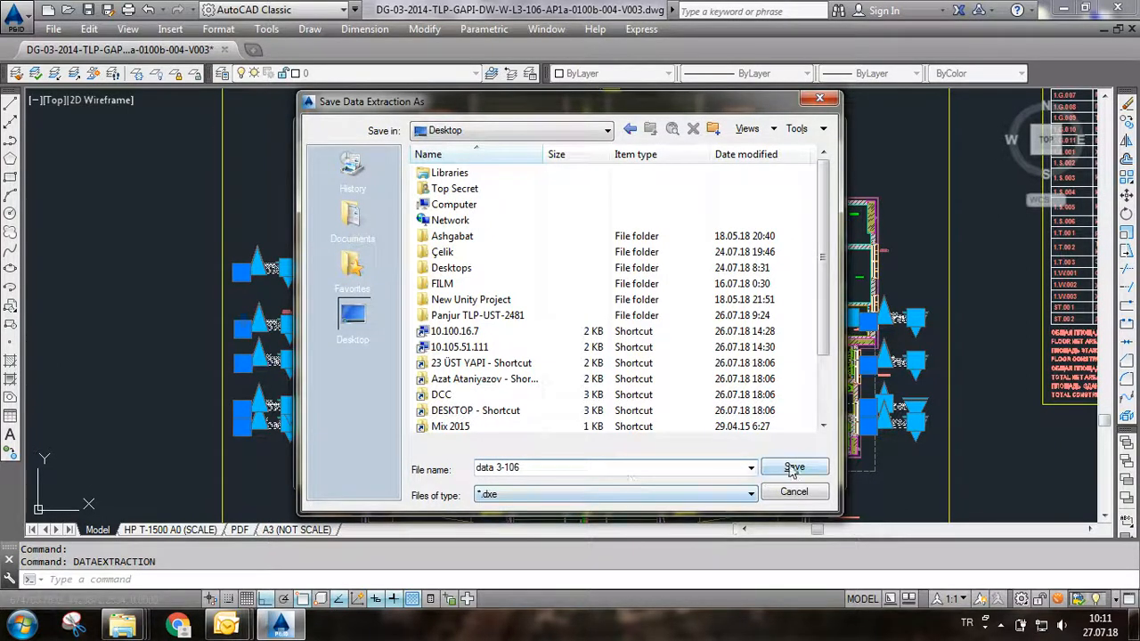
type("1.kat")
left_click(793, 469)
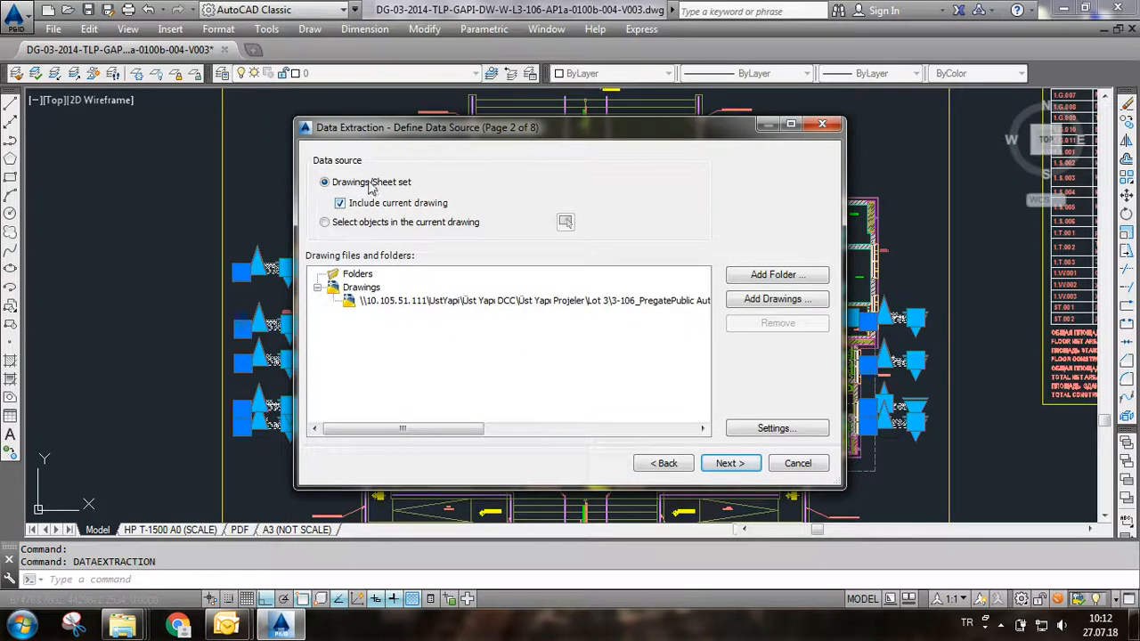
Accept the current drawing as data source and keep all object types included in the extraction.
left_click(732, 465)
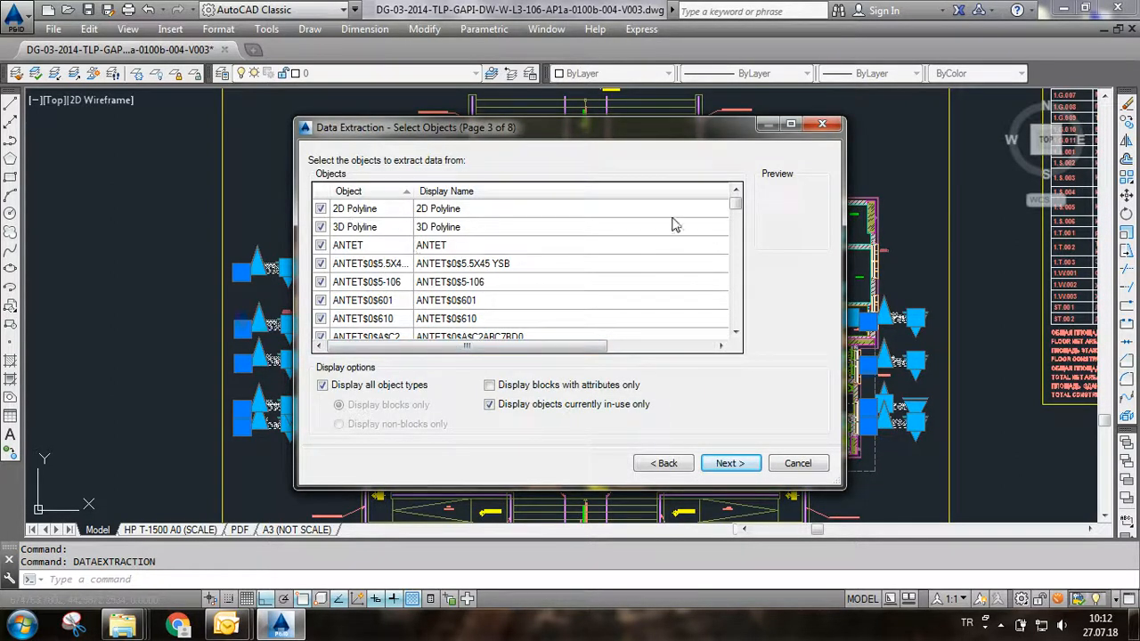
mouse_move(737, 204)
left_mouse_down()
mouse_move(744, 332)
mouse_move(737, 201)
left_mouse_up()
left_click(730, 464)
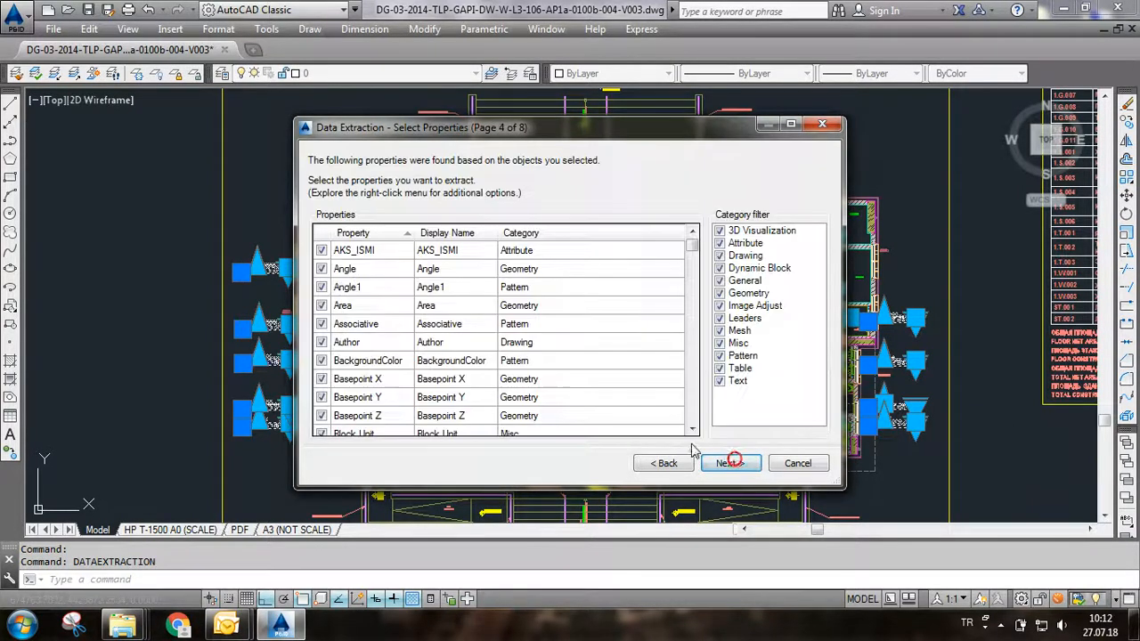
Exclude the 3D Visualization, Drawing, Dynamic Block and General categories from the properties to extract.
left_click(755, 230)
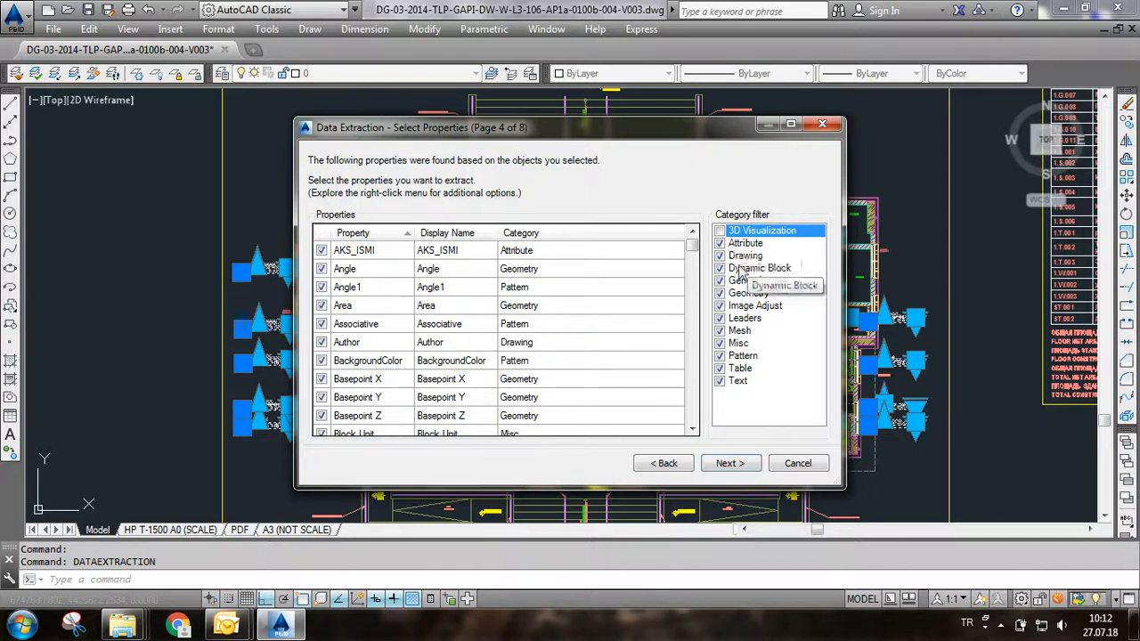
left_click(745, 256)
left_click(742, 268)
left_click(745, 281)
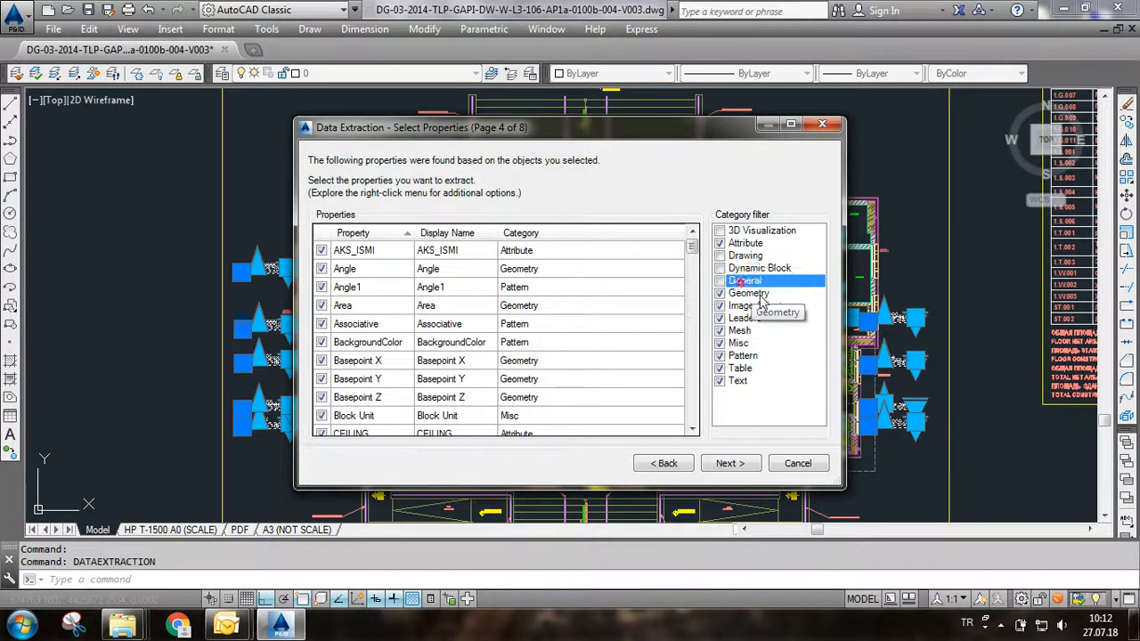
left_click(747, 293)
left_click(747, 293)
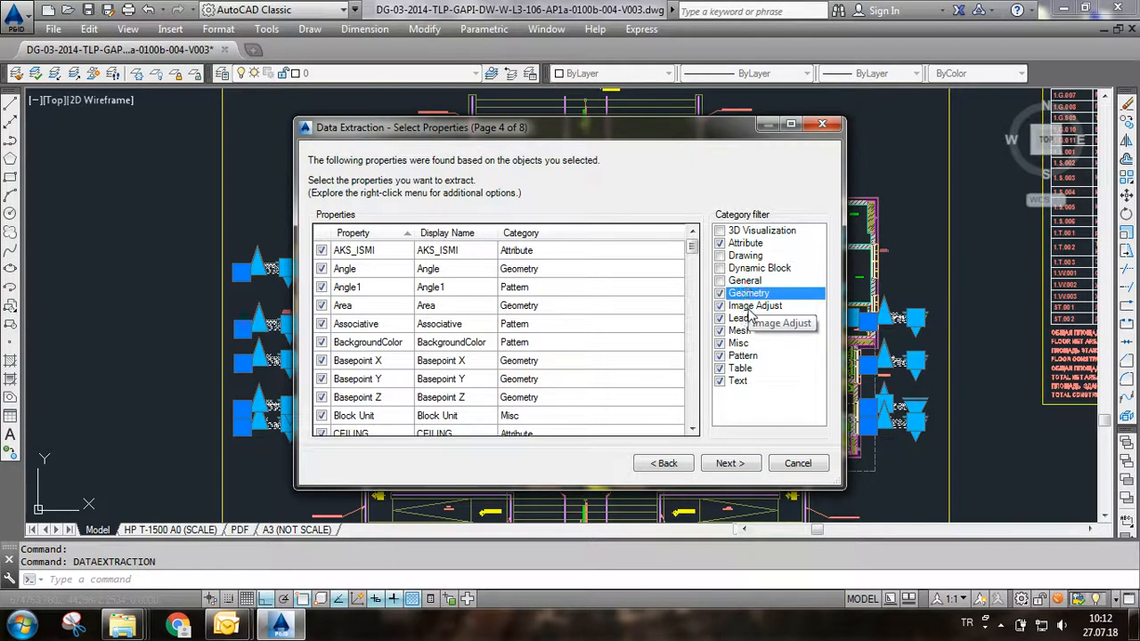
Exclude the Image Adjust, Leaders, Mesh, Misc, Pattern and Table categories from the properties to extract.
left_click(751, 307)
left_click(751, 307)
left_click(744, 318)
left_click(741, 330)
left_click(740, 343)
left_click(743, 356)
left_click(740, 368)
mouse_move(690, 256)
left_mouse_down()
mouse_move(692, 285)
mouse_move(691, 243)
left_mouse_up()
left_click(737, 381)
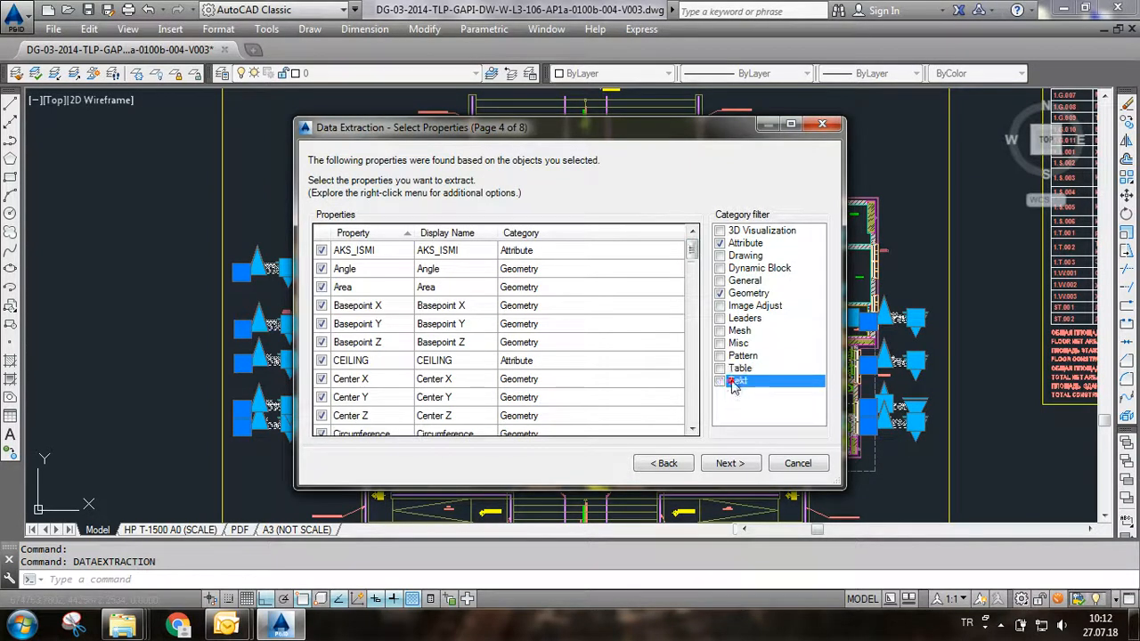
Exclude the Geometry and Text categories, keeping only the Attribute category in the filter.
left_click(740, 294)
left_click(737, 296)
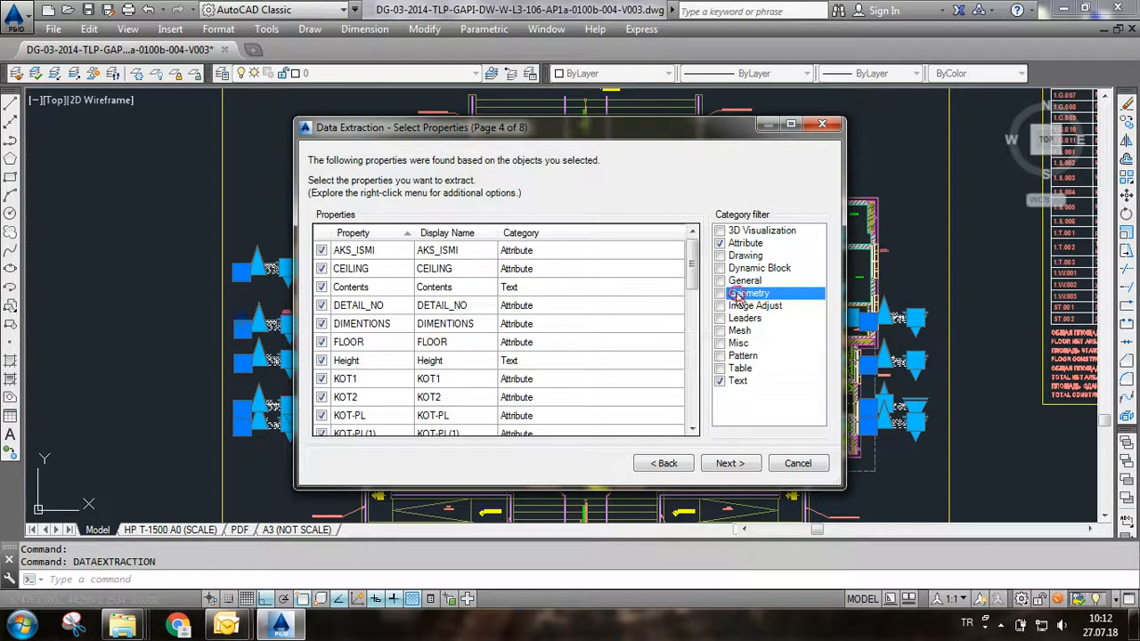
left_click(720, 243)
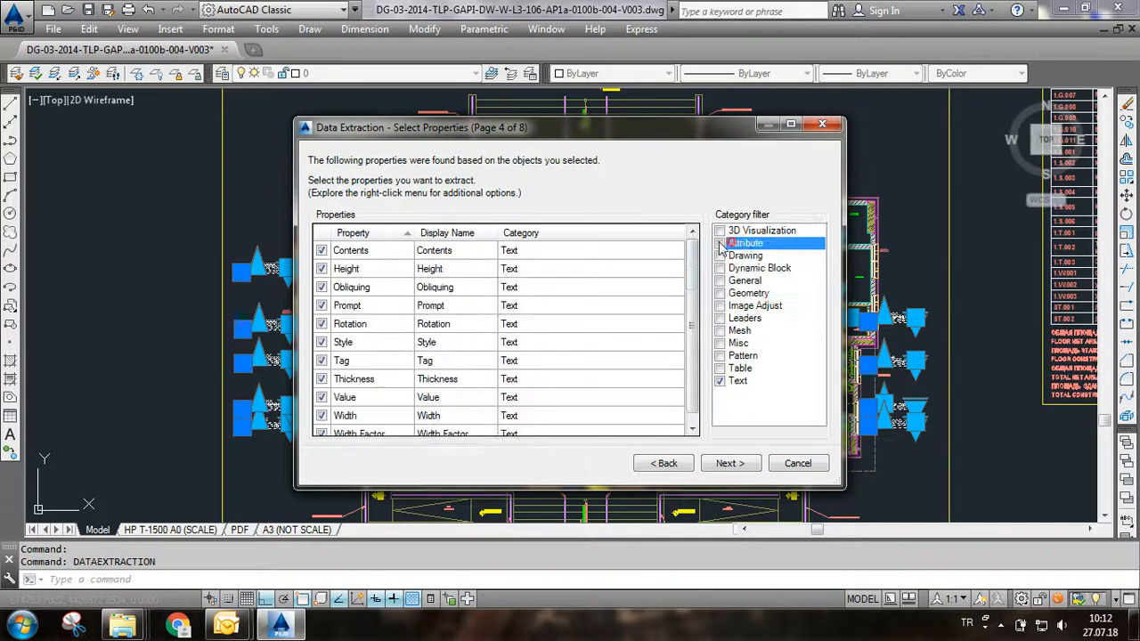
left_click(720, 243)
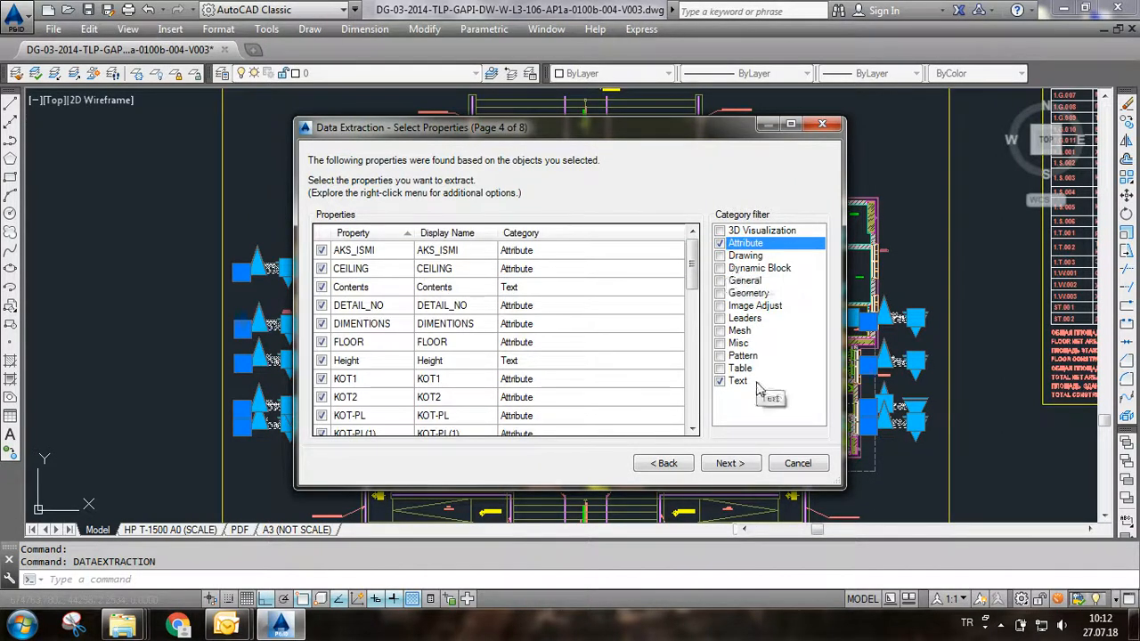
left_click(719, 381)
left_click_drag(693, 301, 704, 279)
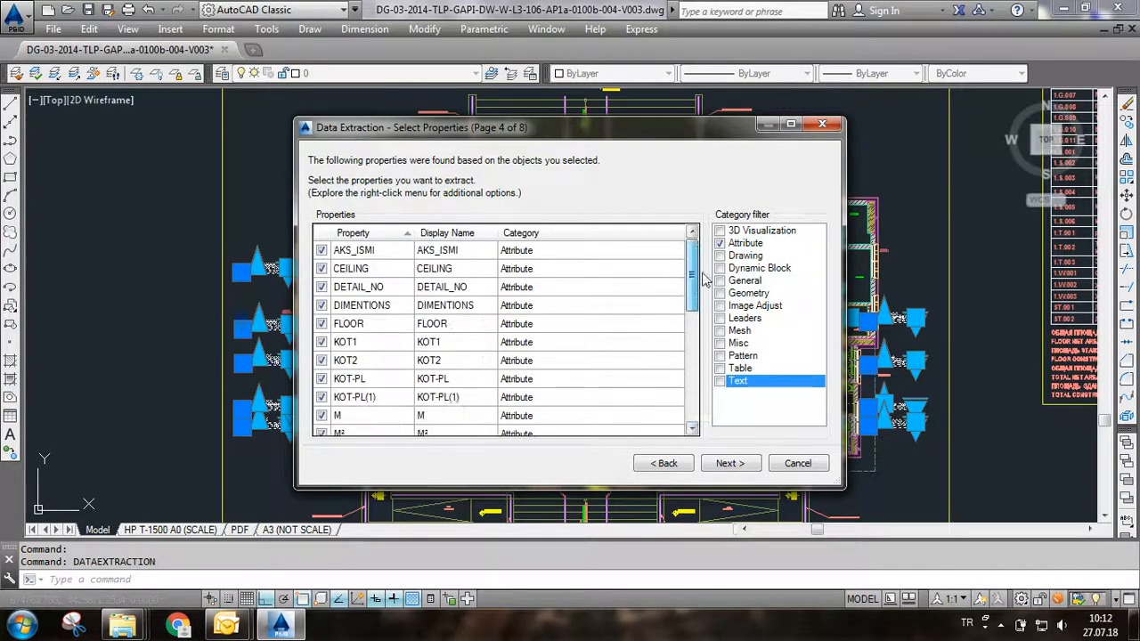
left_click(322, 251)
left_click(321, 269)
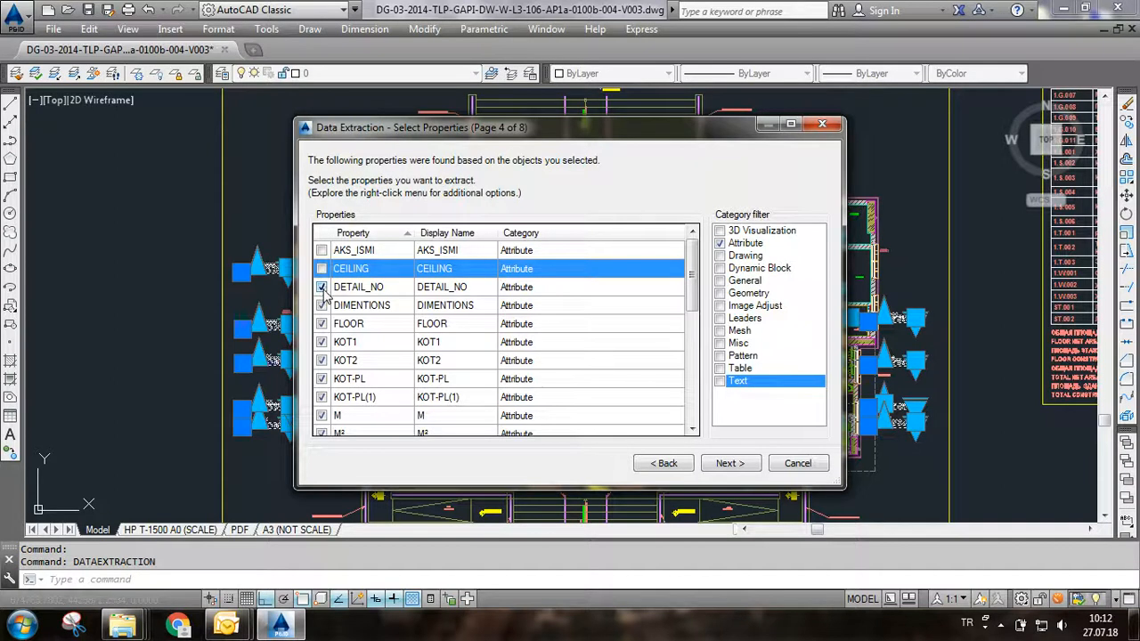
left_click(321, 287)
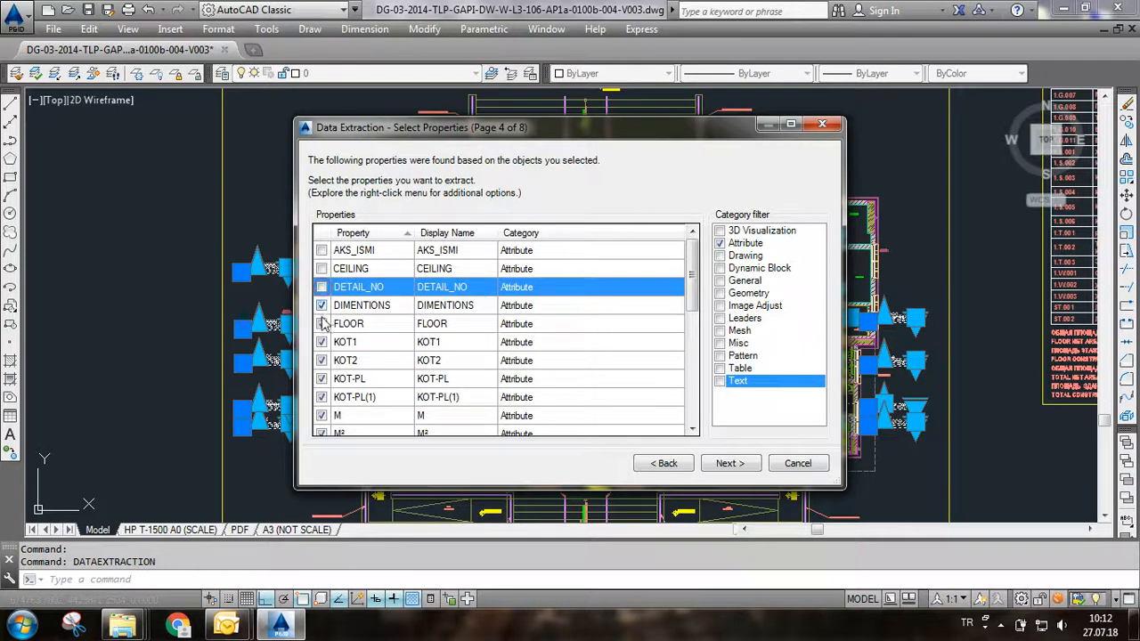
left_click(322, 287)
left_click(321, 268)
left_click(321, 250)
scroll(365, 378, "down", 2)
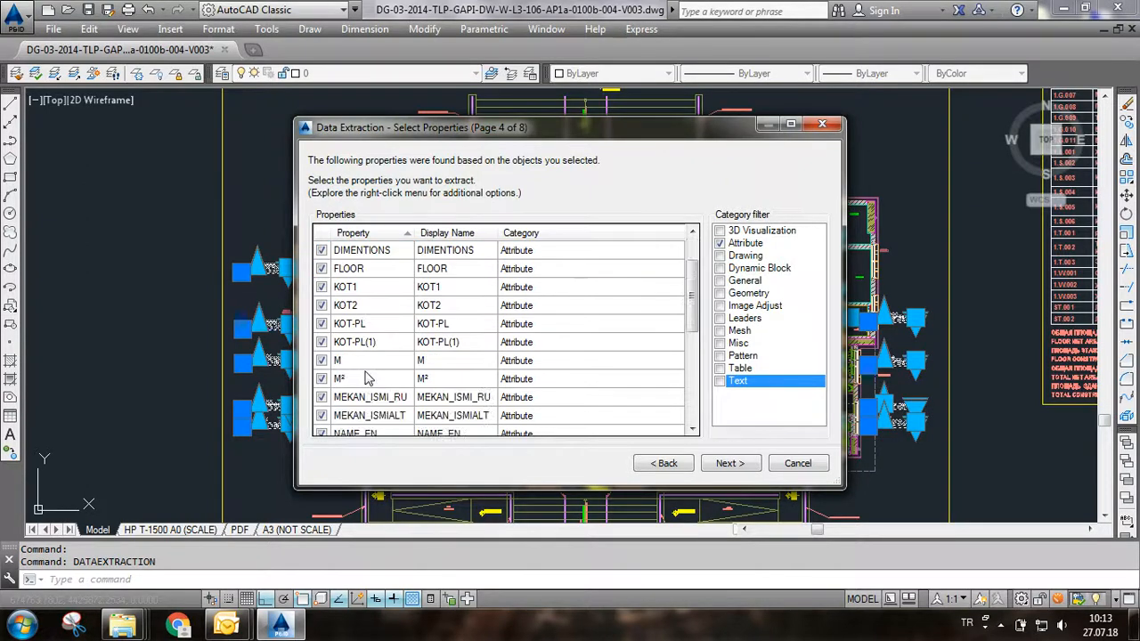
scroll(365, 378, "down", 1)
scroll(357, 360, "down", 1)
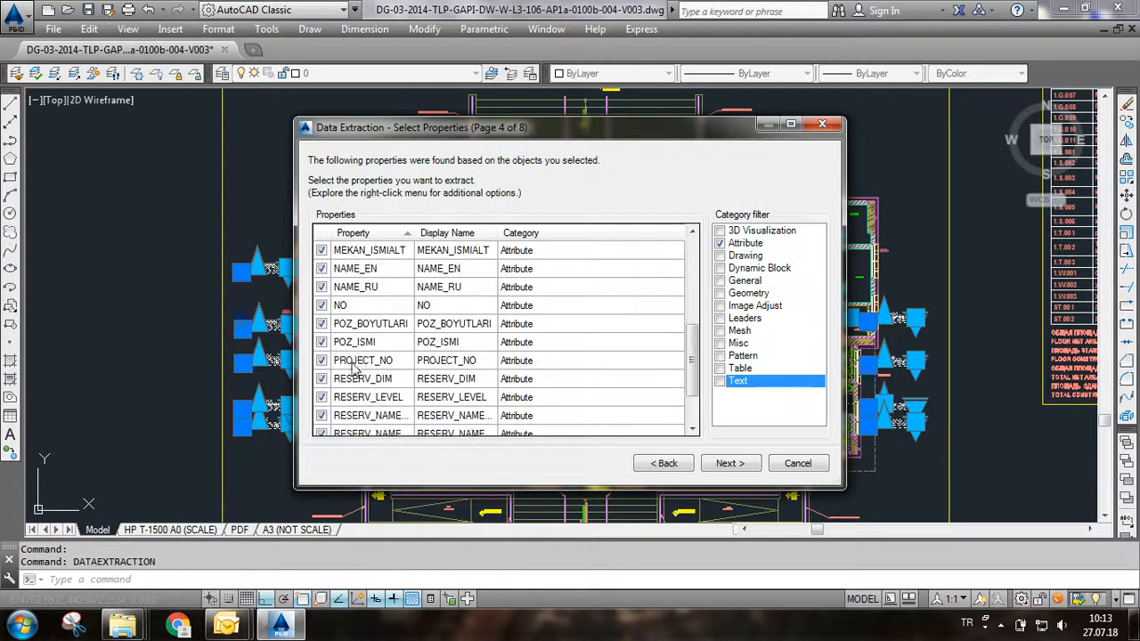
scroll(328, 343, "down", 2)
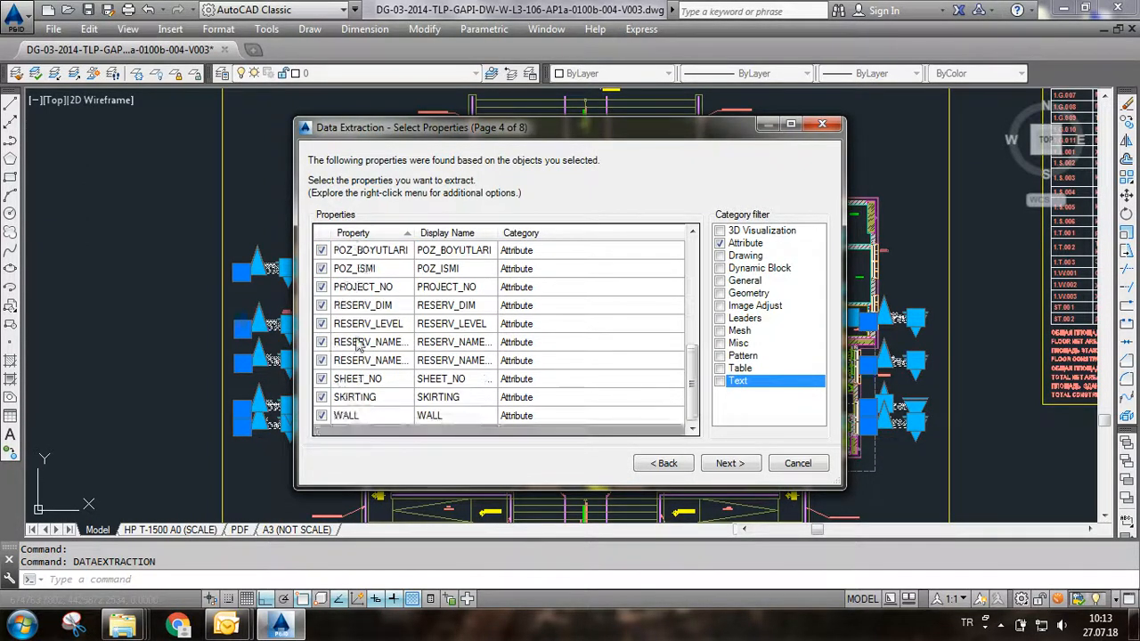
left_click(322, 415)
left_click(321, 398)
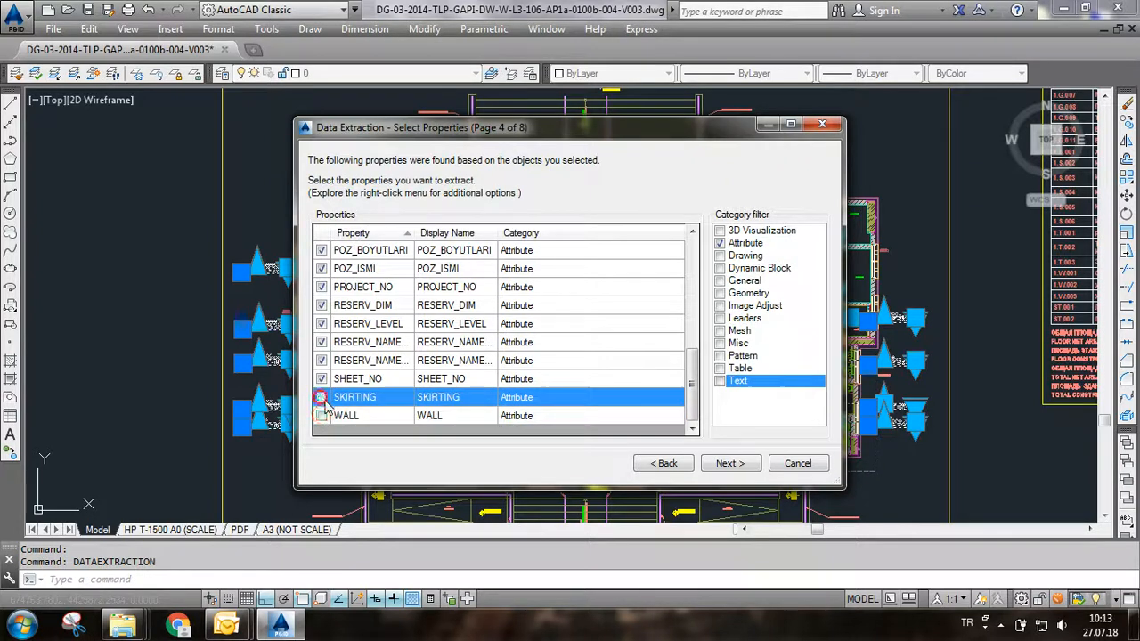
left_click(323, 415)
scroll(400, 383, "up", 6)
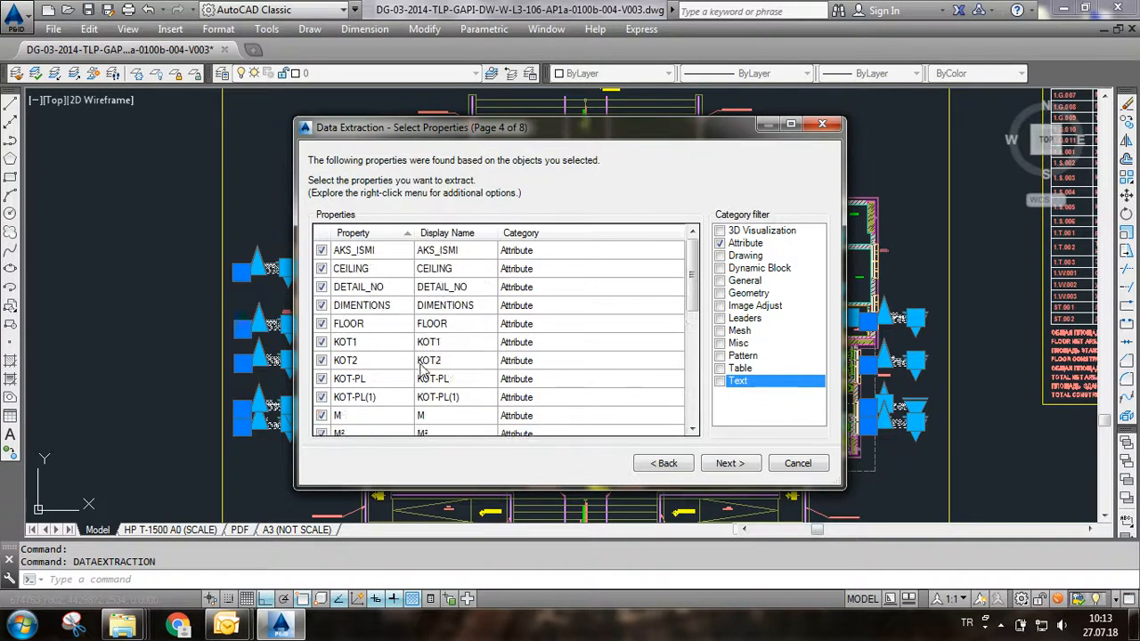
Accept all listed attribute properties and continue the extraction past the non-uniformly scaled blocks notice.
left_click(727, 463)
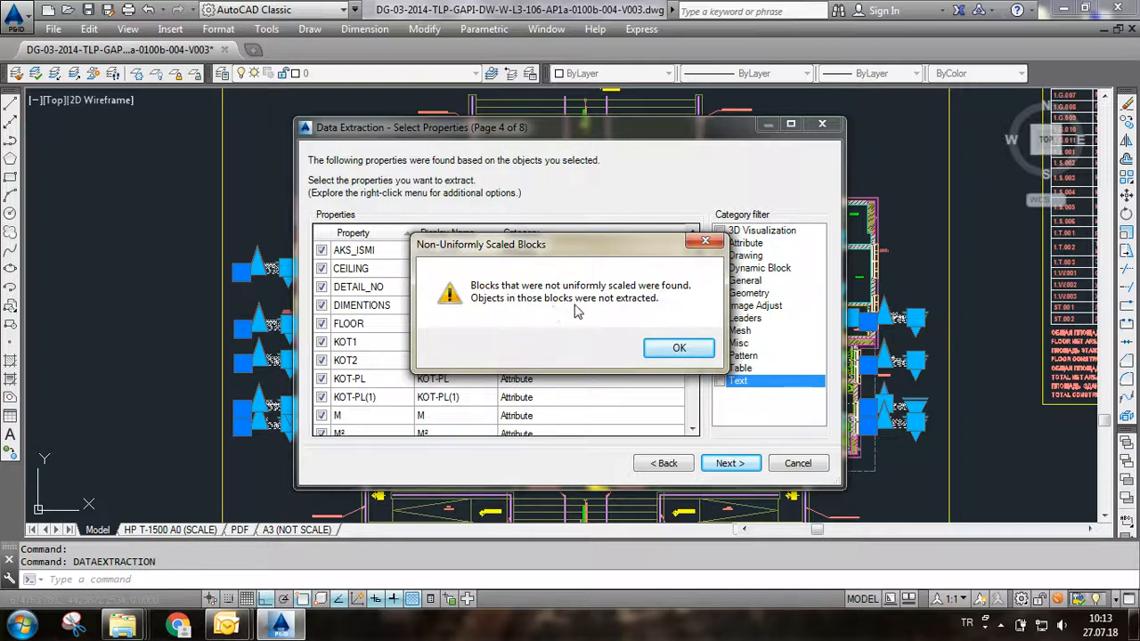
left_click(677, 347)
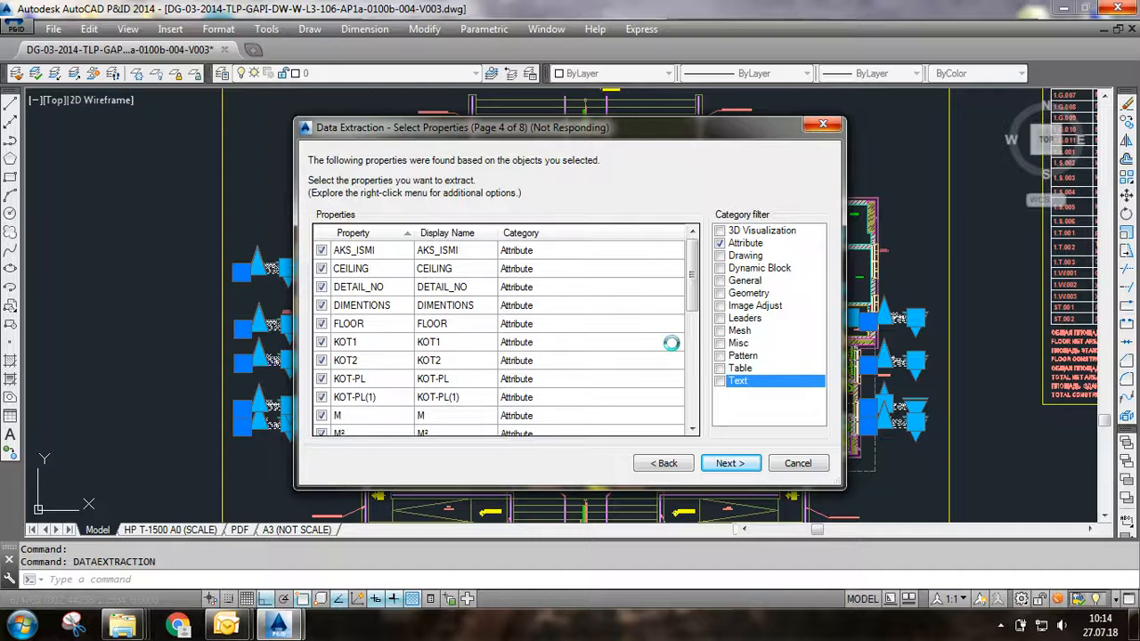
Output the extracted data to an external .xls file saved on the Desktop, keeping the suggested file name, and finish the extraction.
left_click(731, 464)
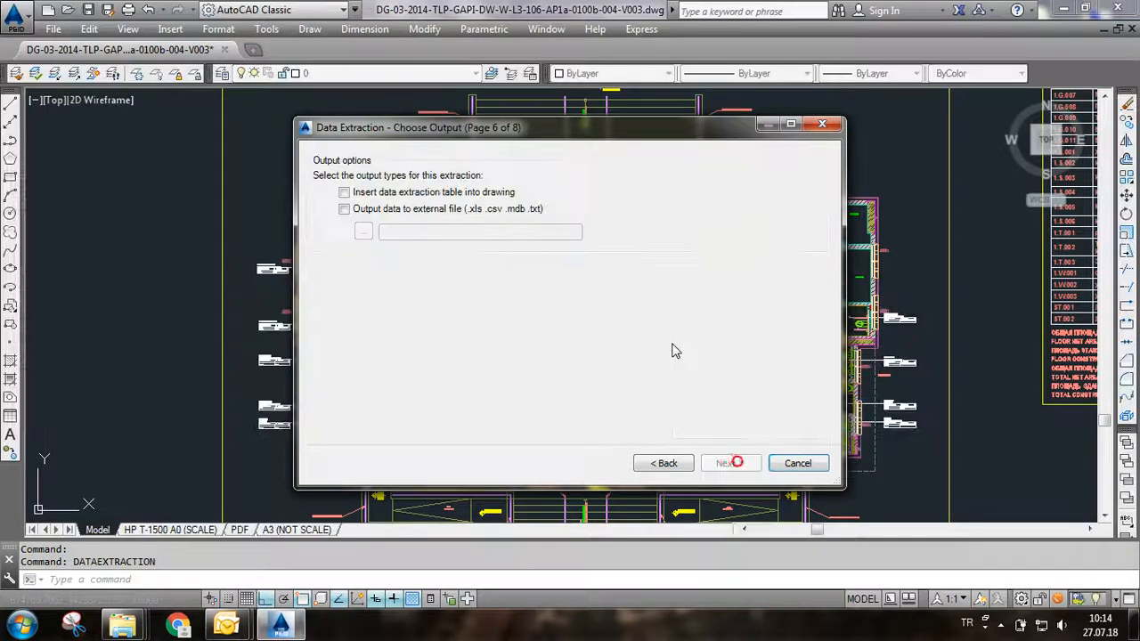
left_click(344, 210)
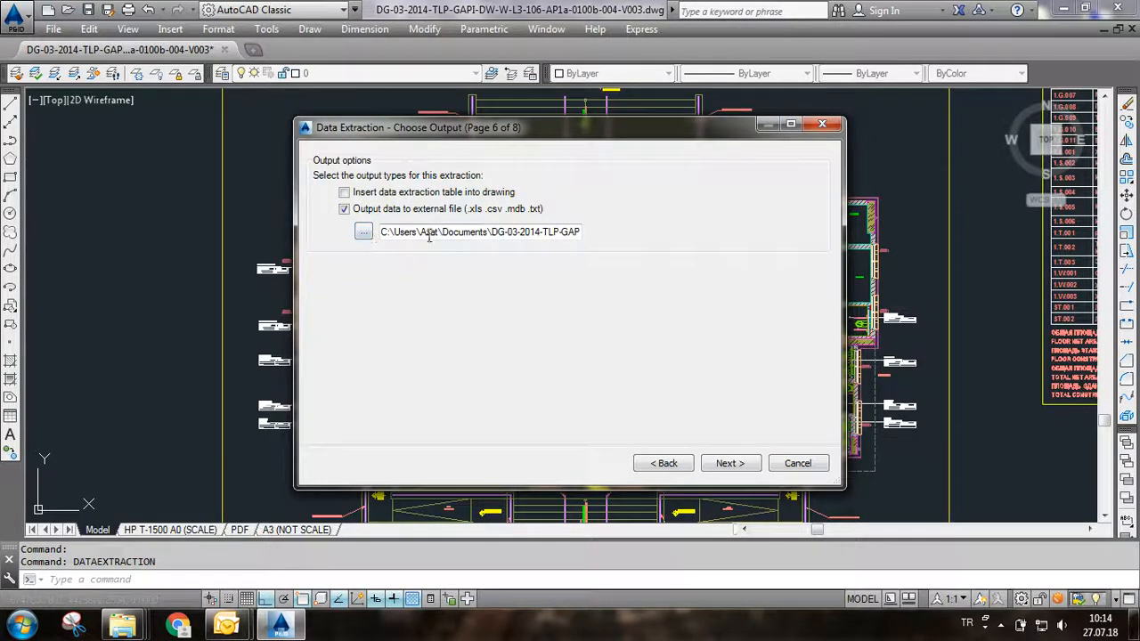
left_click(364, 232)
left_click(352, 316)
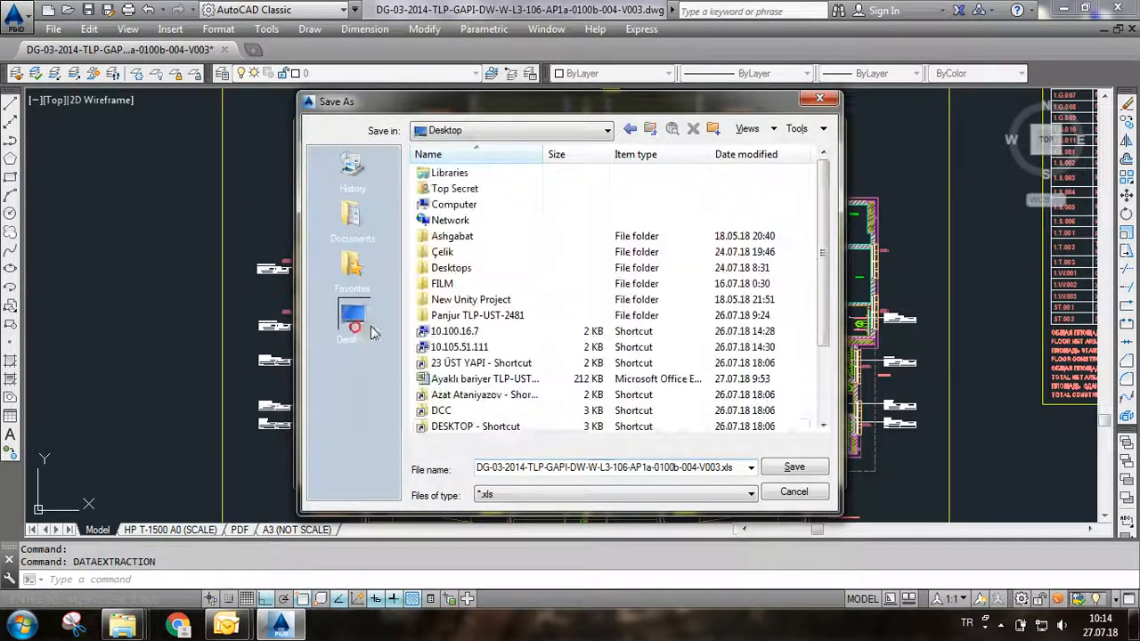
left_click(793, 467)
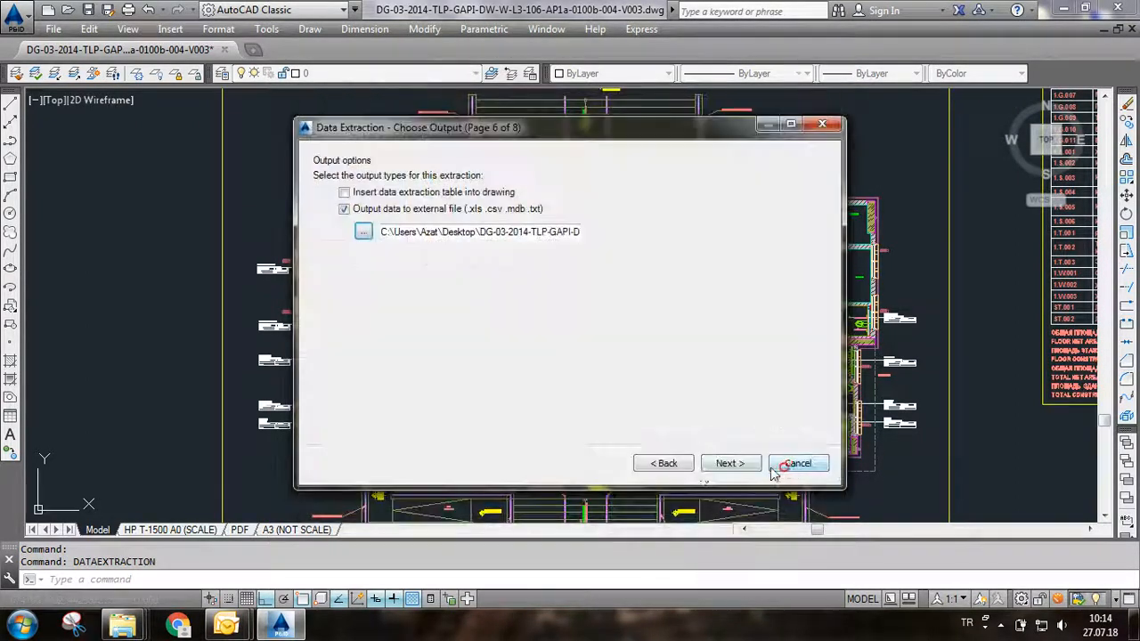
left_click(721, 467)
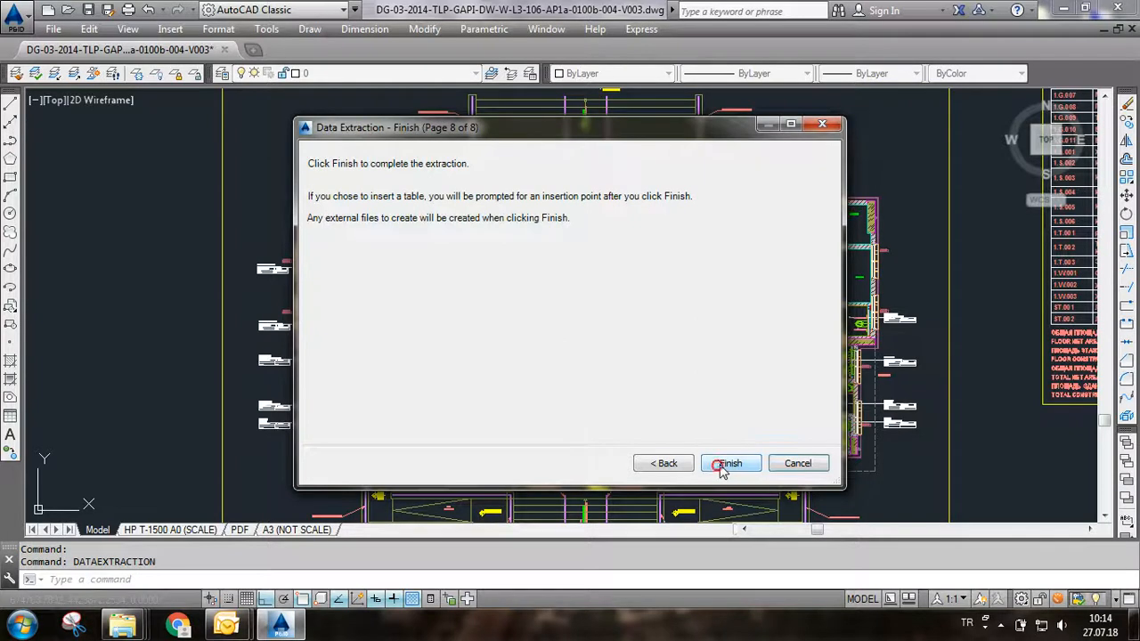
left_click(729, 465)
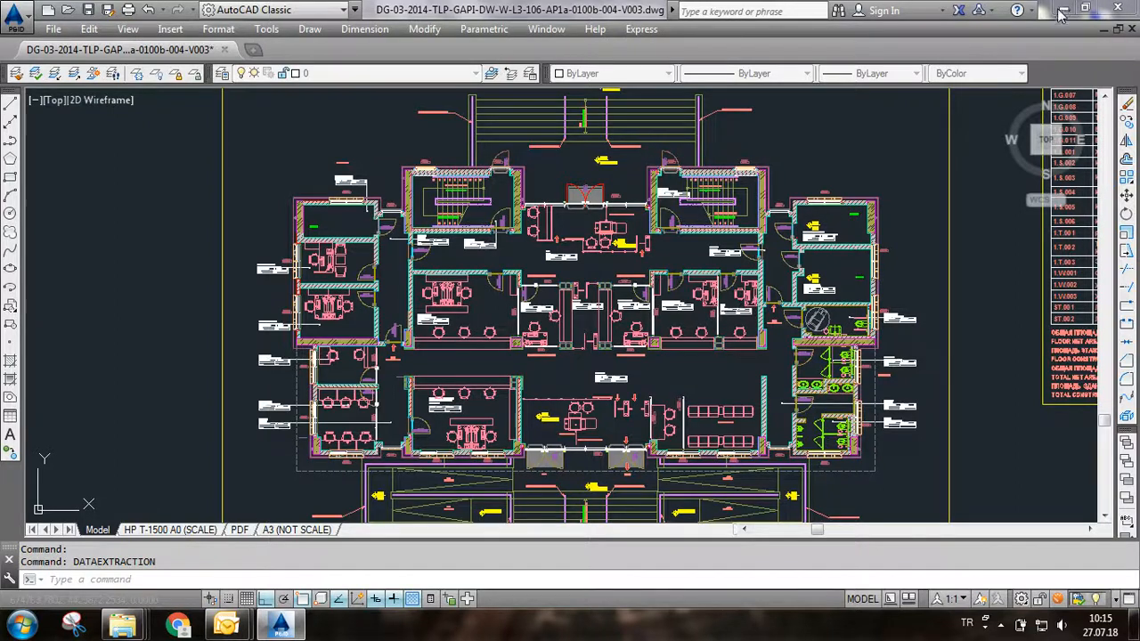
Switch to the desktop, close the DWG folder window and open the exported .xls file in Excel, maximized.
left_click(1065, 8)
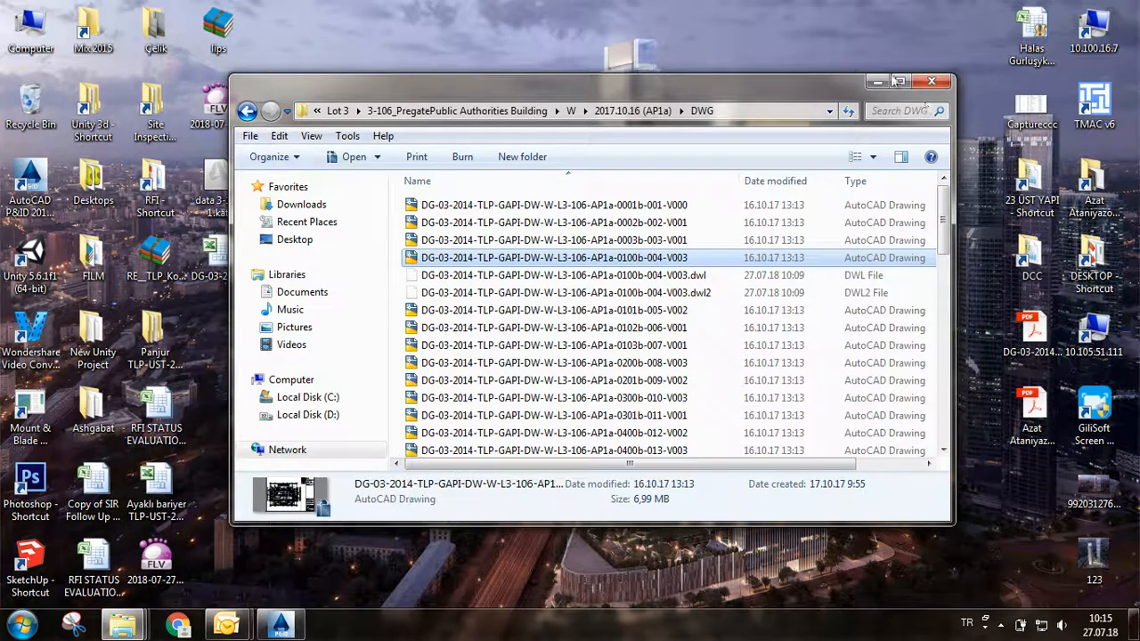
left_click(930, 83)
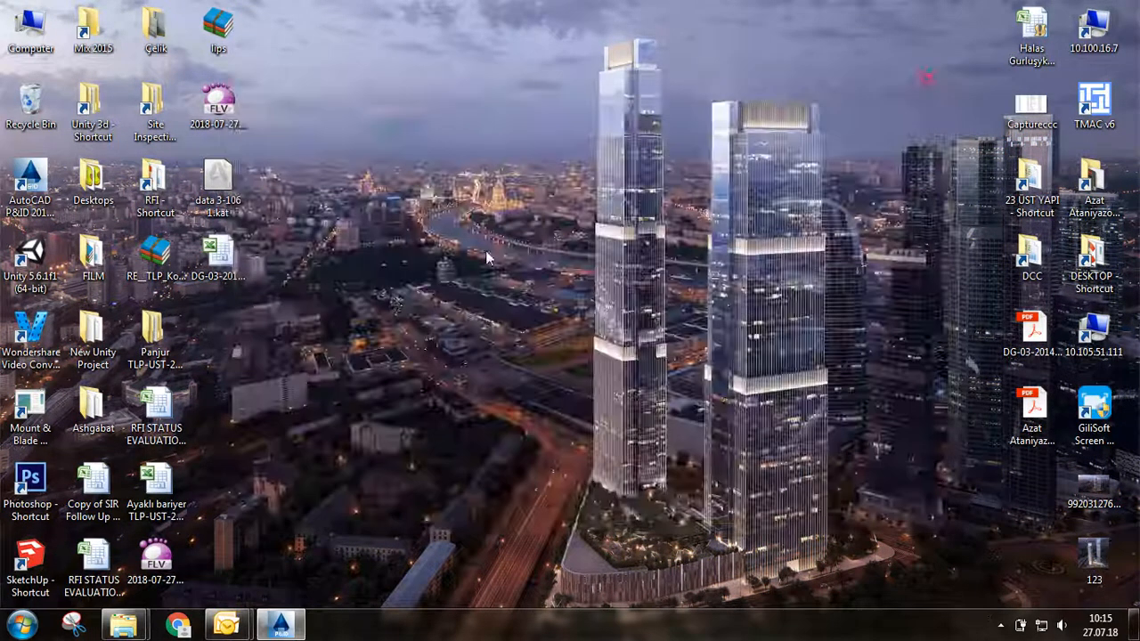
left_click(221, 260)
double_click(225, 270)
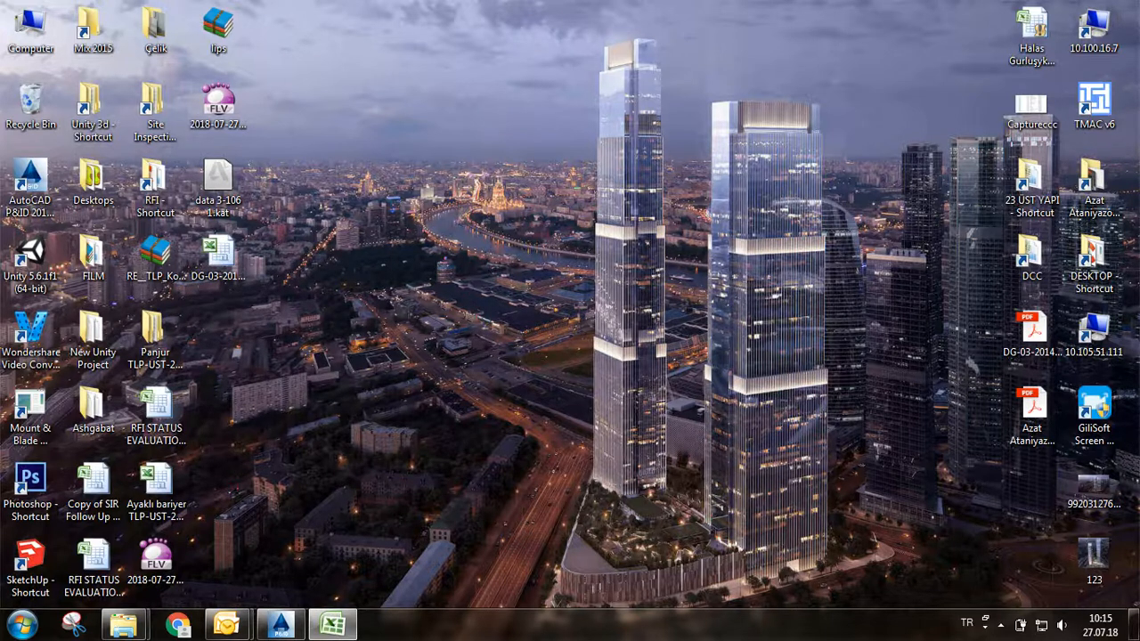
left_click_drag(1139, 313, 705, 115)
double_click(708, 113)
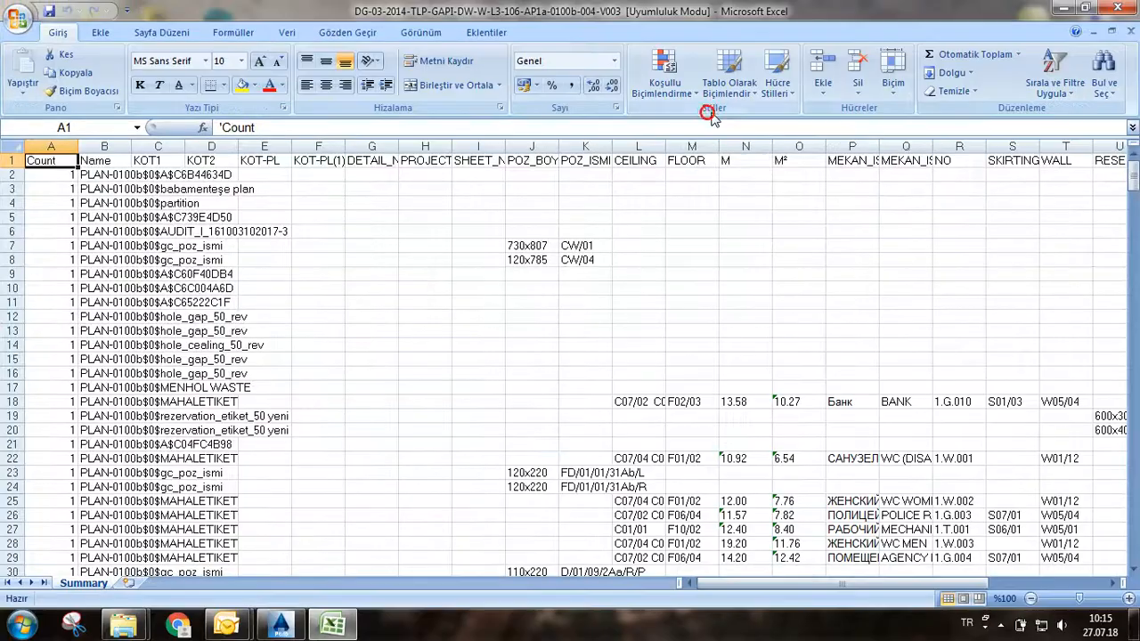
Widen the Name, KOT1 and KOT2 columns of the Summary sheet.
left_click(117, 233)
left_click(538, 389)
left_click(532, 316)
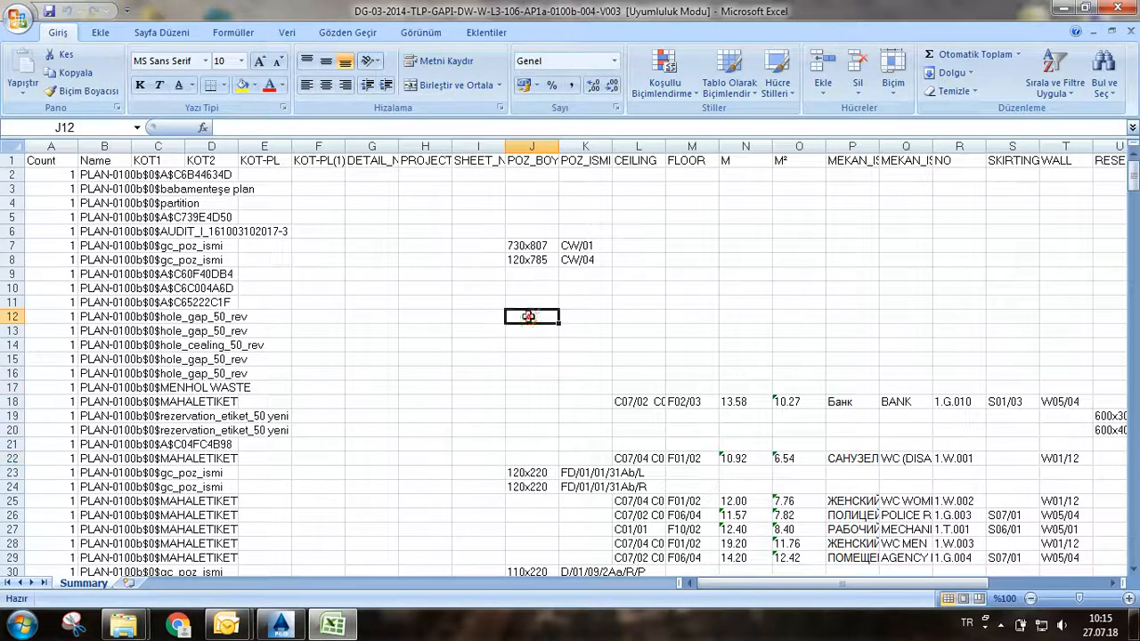
left_click_drag(127, 151, 413, 146)
left_click(220, 302)
scroll(233, 355, "down", 8)
scroll(244, 312, "up", 8)
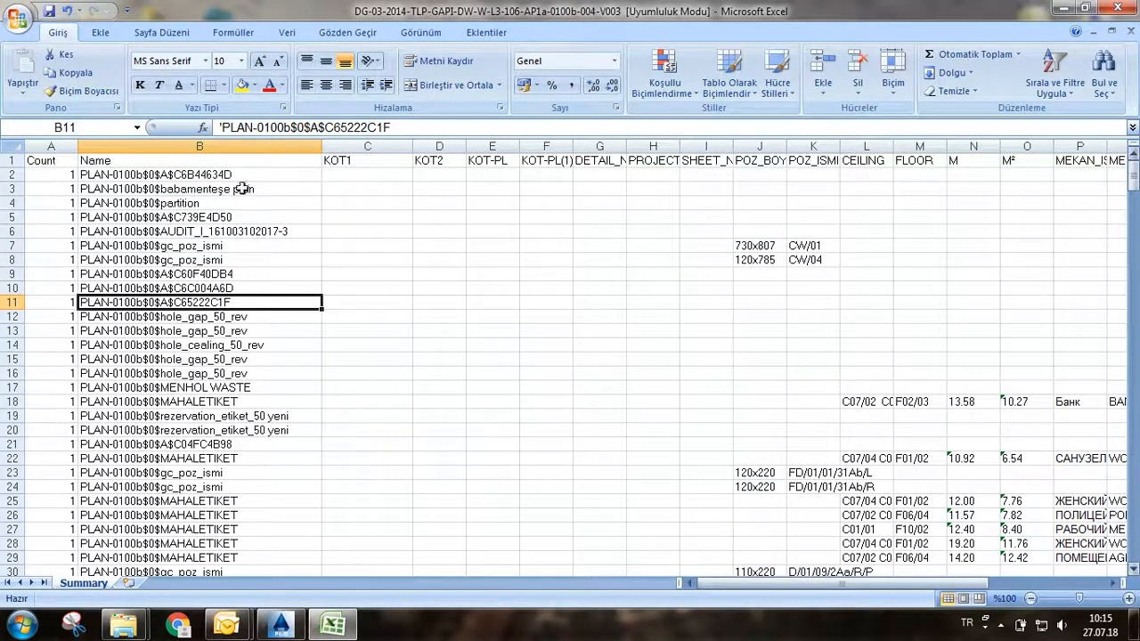
Apply filters to the header row of the Summary sheet.
left_click(7, 160)
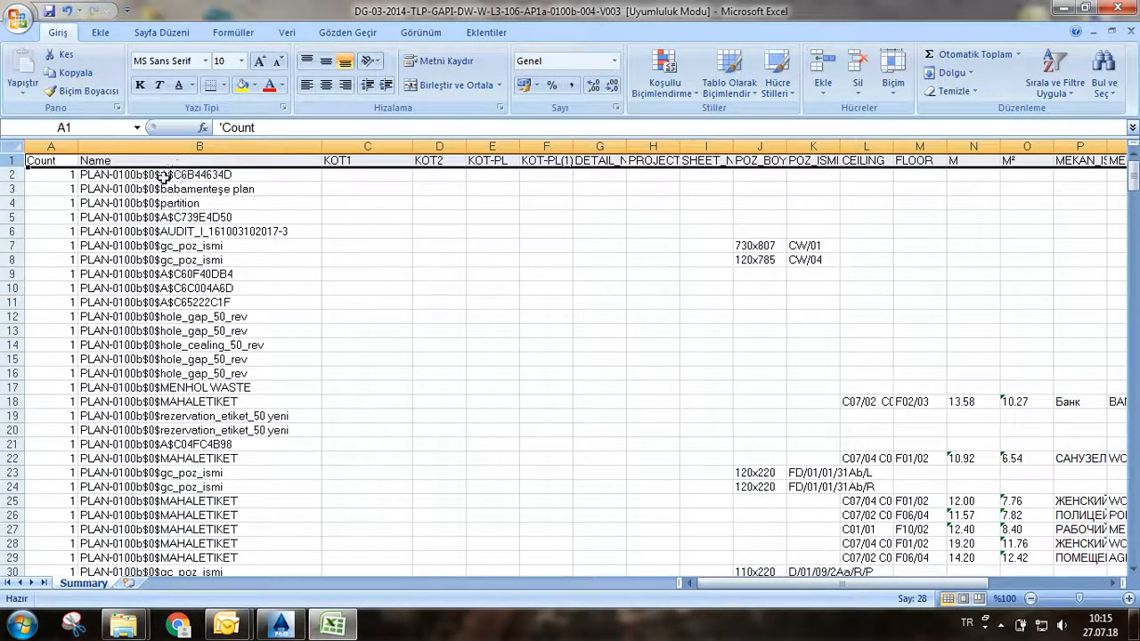
left_click(1056, 86)
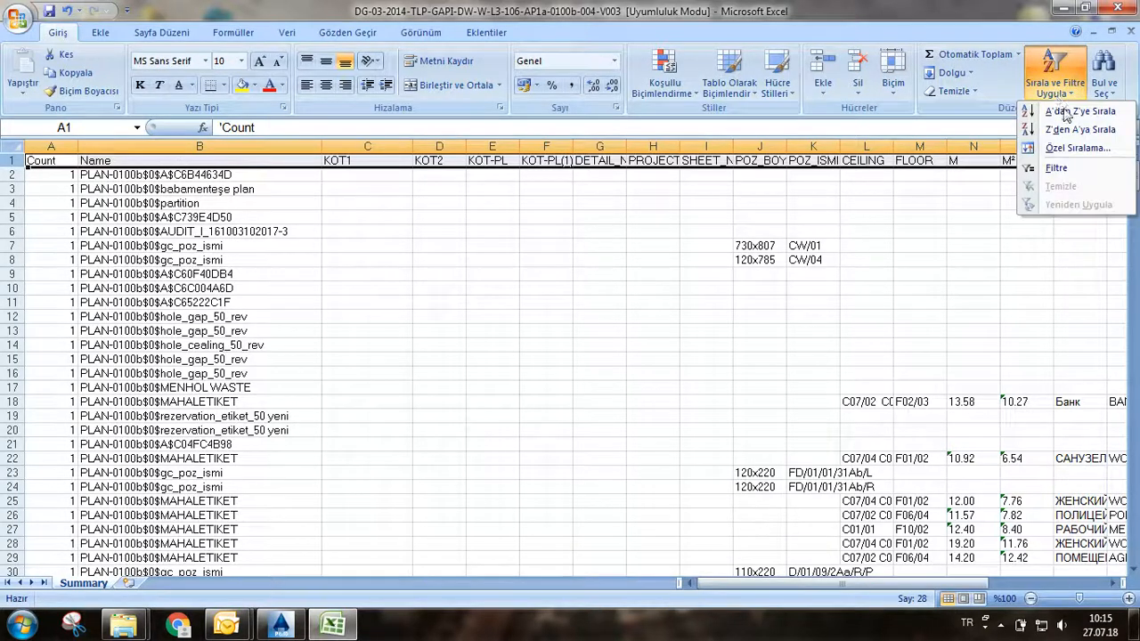
left_click(1057, 168)
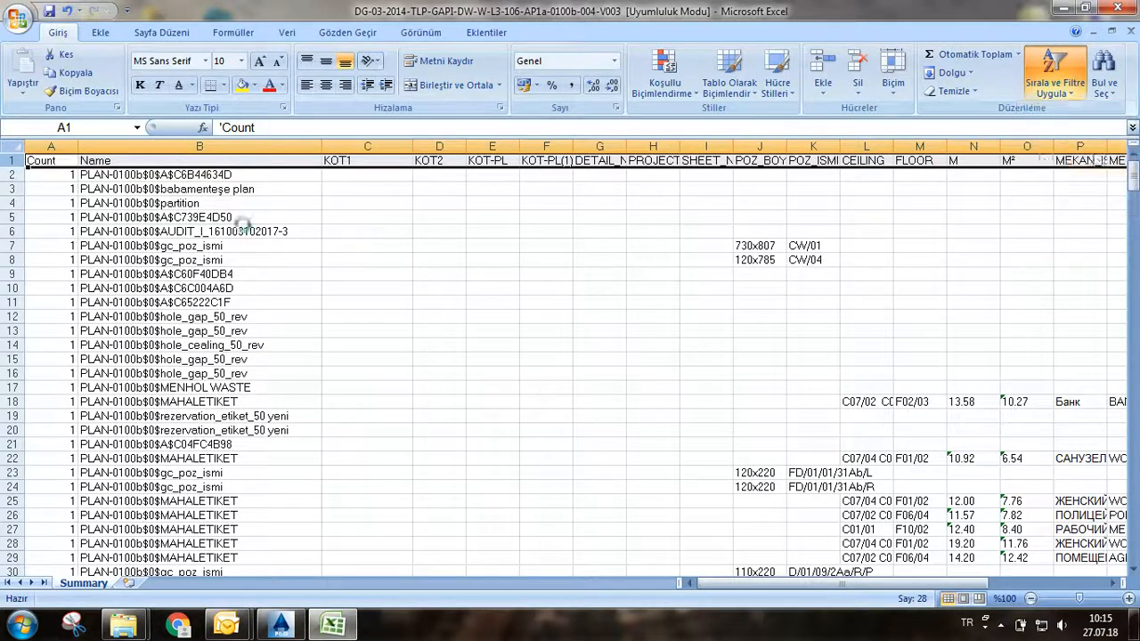
left_click(164, 205)
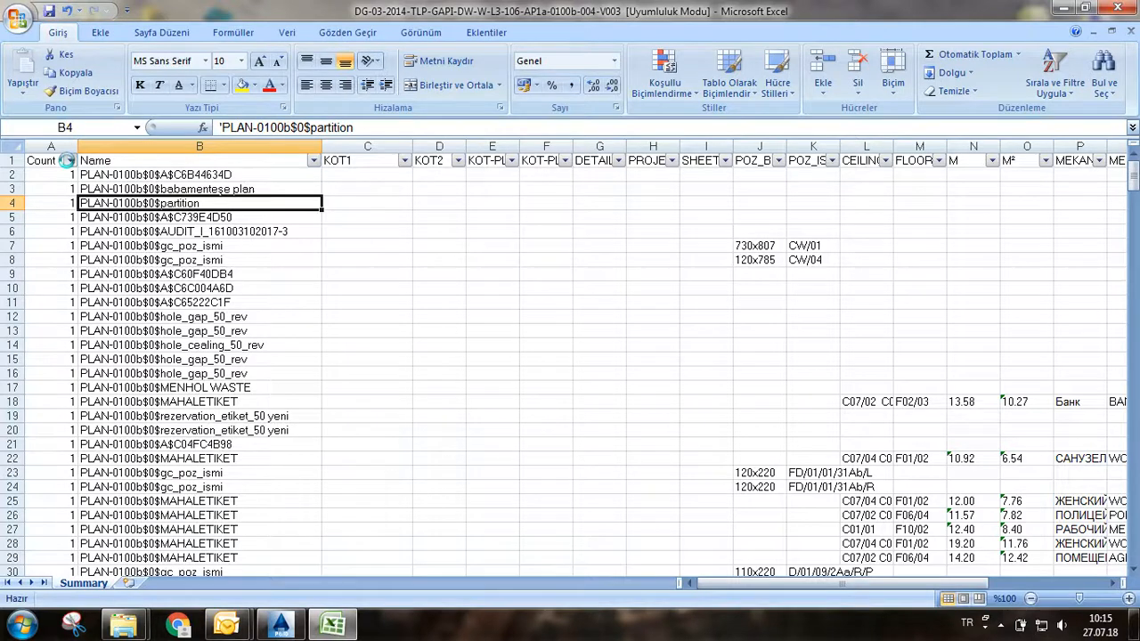
Look through the Count column's filter values and delete the Count column.
left_click_drag(176, 310, 197, 431)
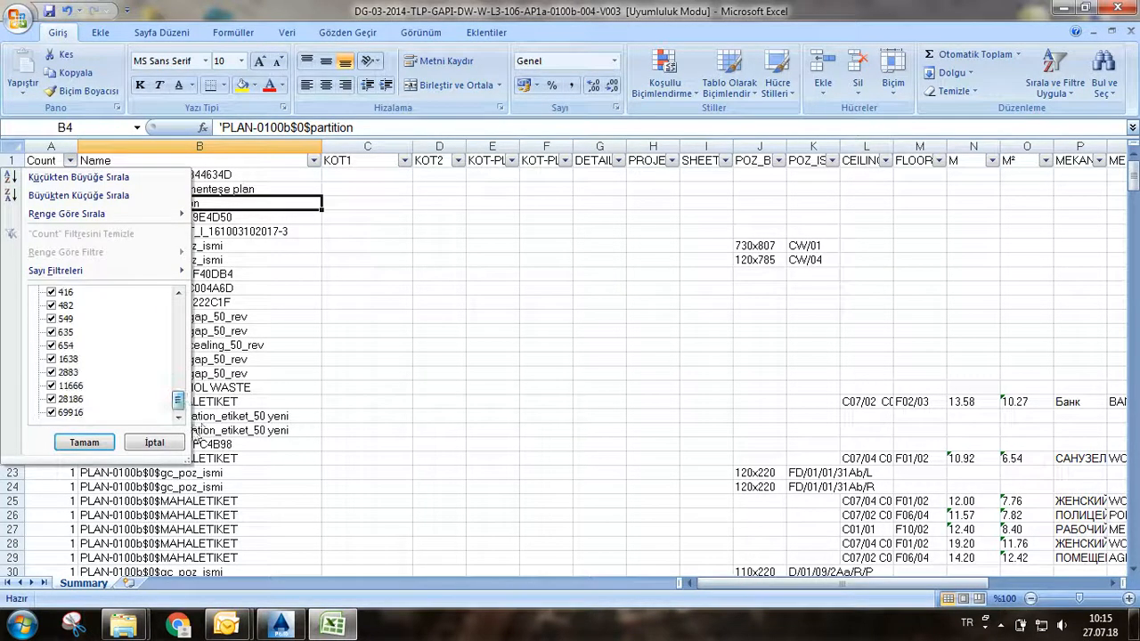
left_click(259, 351)
left_click(56, 145)
right_click(58, 146)
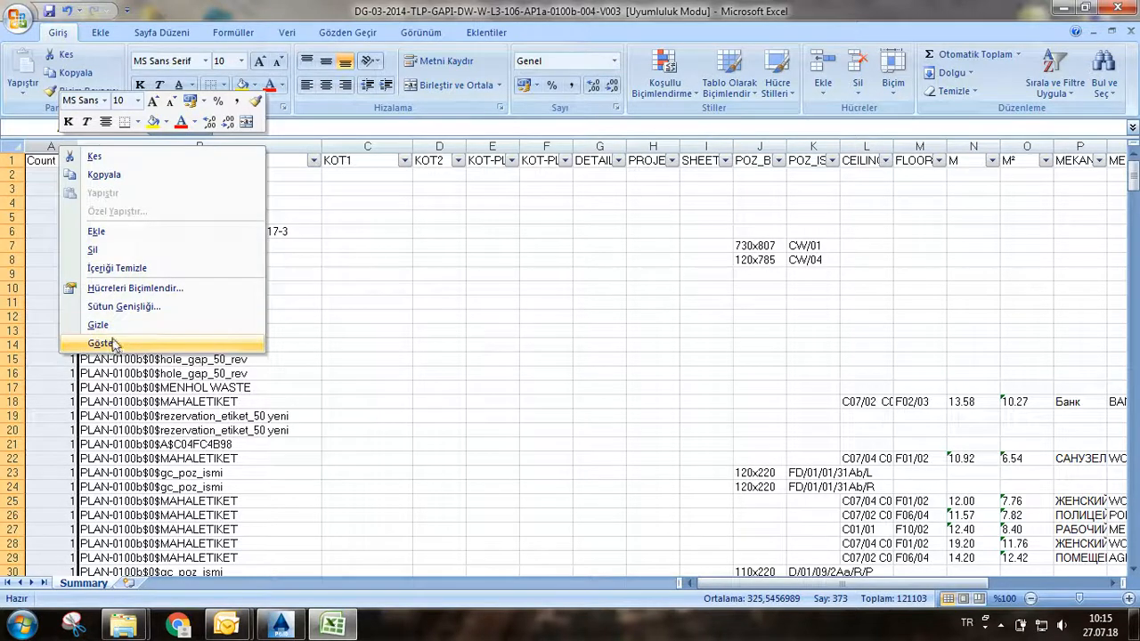
left_click(96, 231)
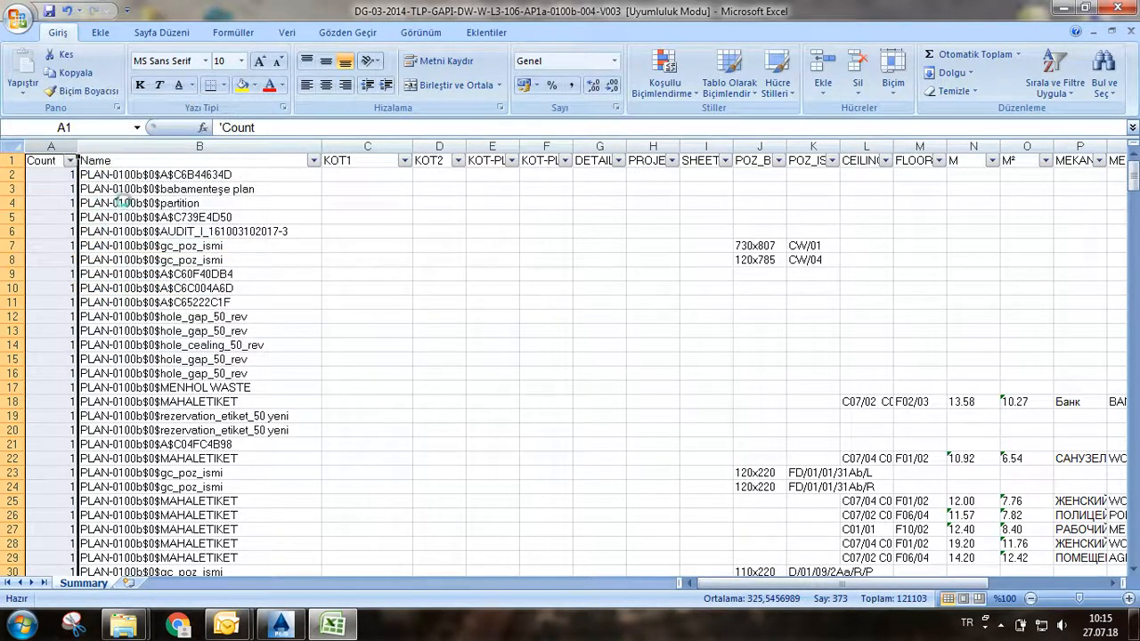
left_click(147, 203)
Examine the object names listed in the Name column's filter without filtering the sheet.
left_click(258, 162)
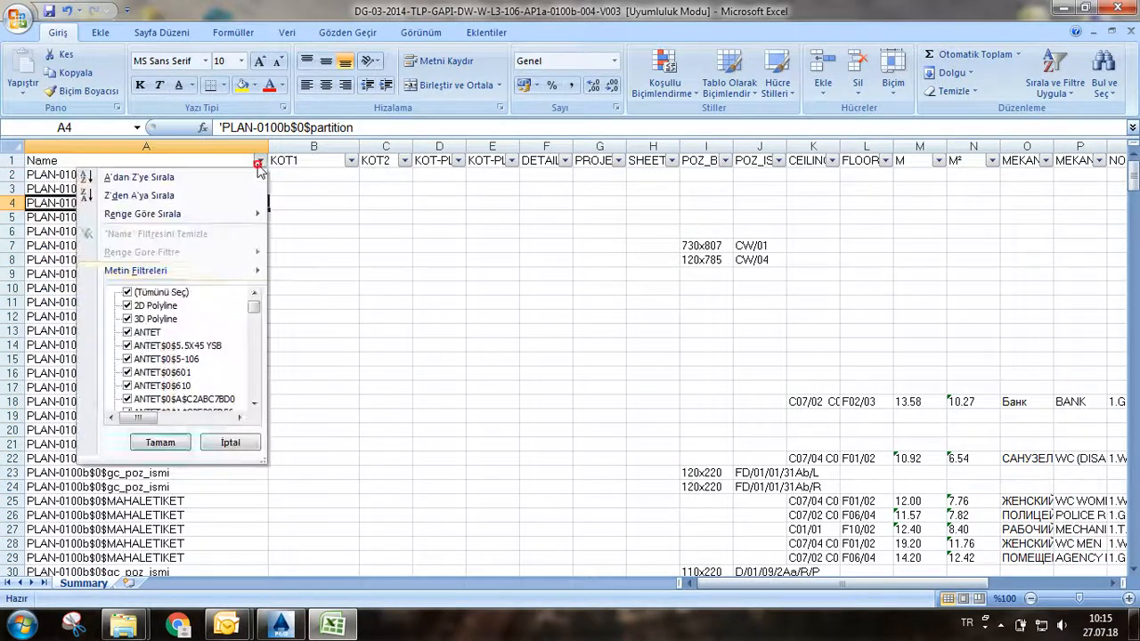
left_click_drag(258, 310, 255, 402)
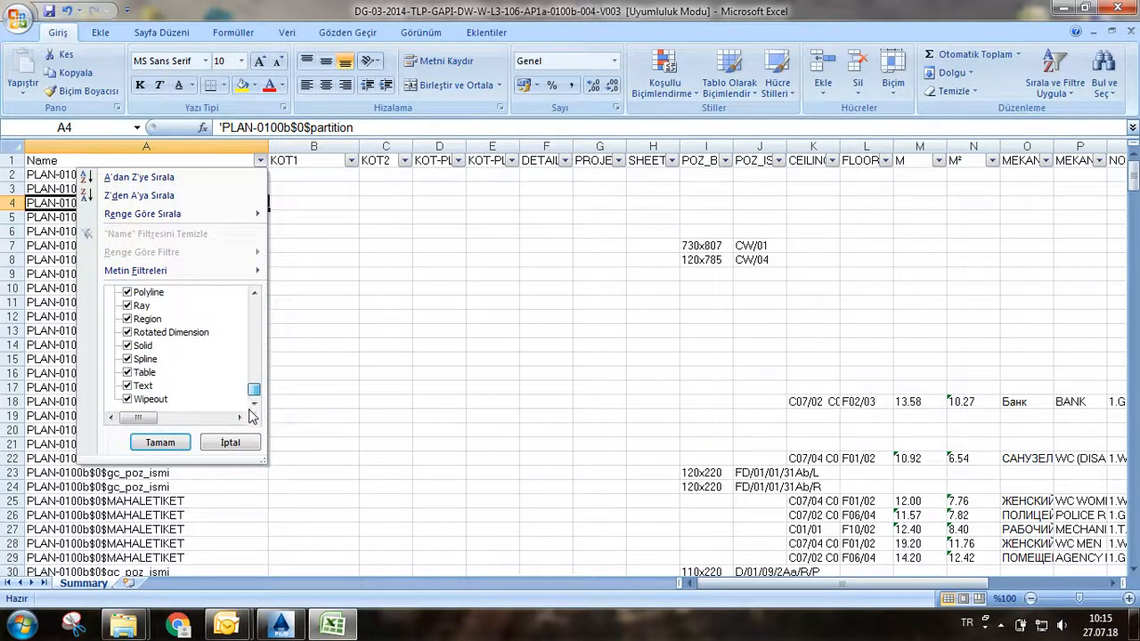
left_click(281, 367)
Look through the KOT1 column's filter values and delete the KOT1 column.
left_click(307, 203)
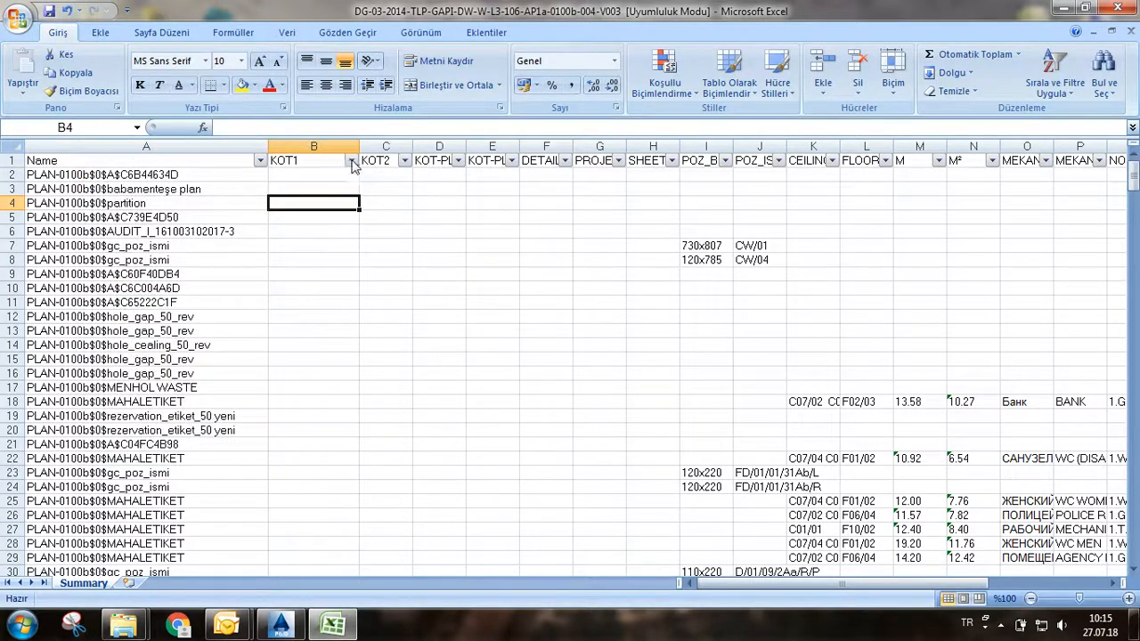
left_click(352, 161)
left_click_drag(345, 325, 345, 383)
left_click(402, 321)
right_click(328, 145)
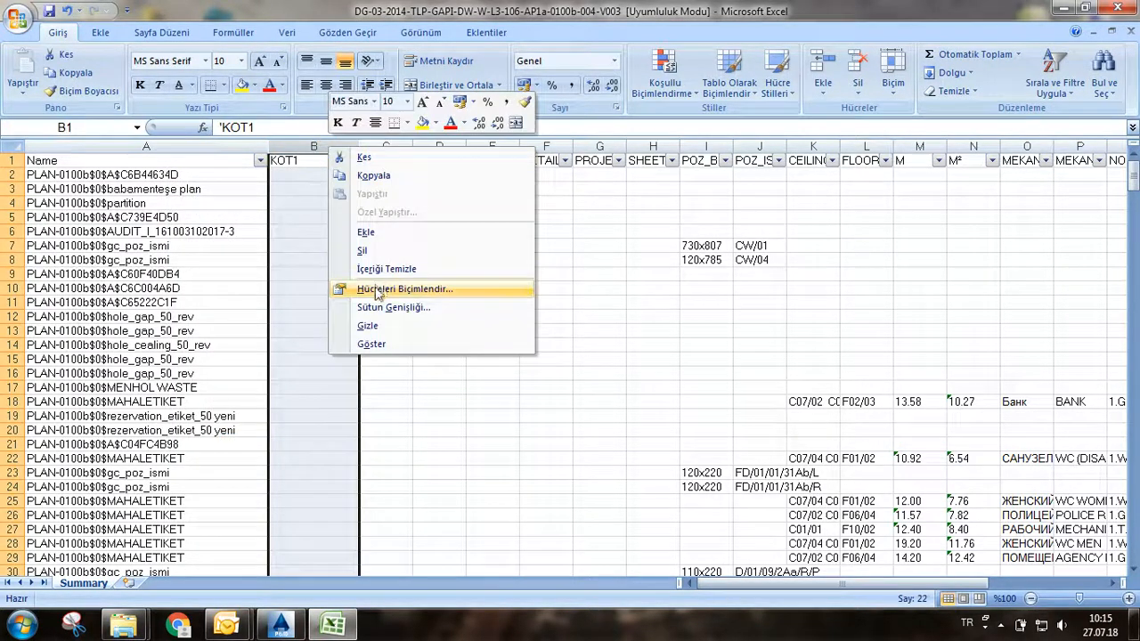
left_click(362, 251)
Check the KOT2 column's filter values and examine the room tag attributes across row 41, from FLOOR to NO.
left_click(314, 161)
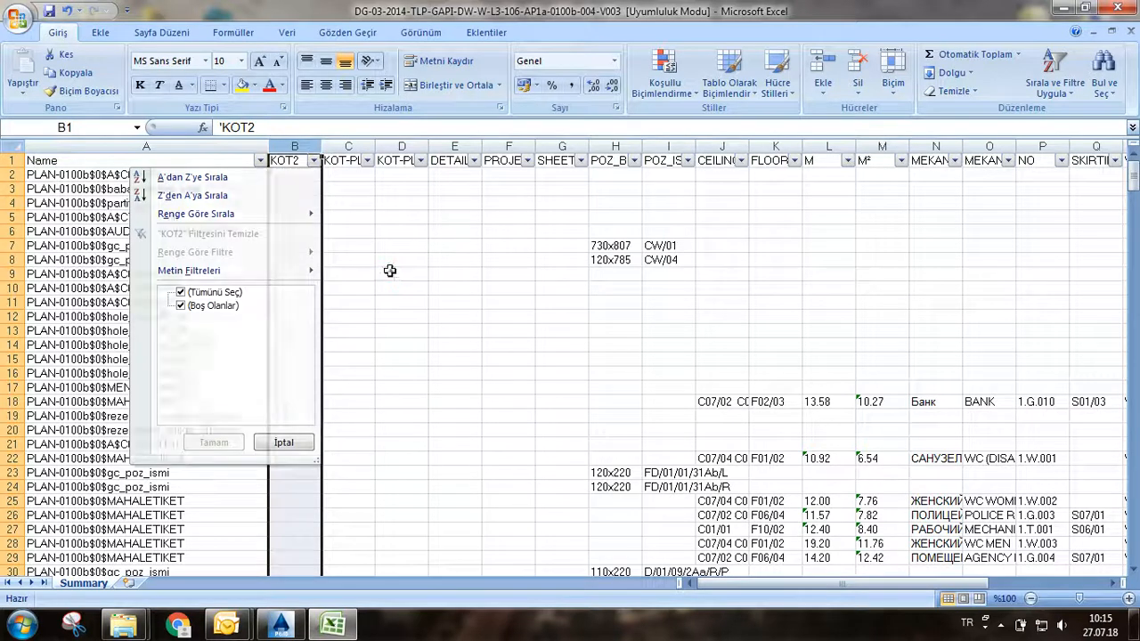
left_click(468, 260)
scroll(542, 331, "down", 2)
scroll(542, 331, "down", 8)
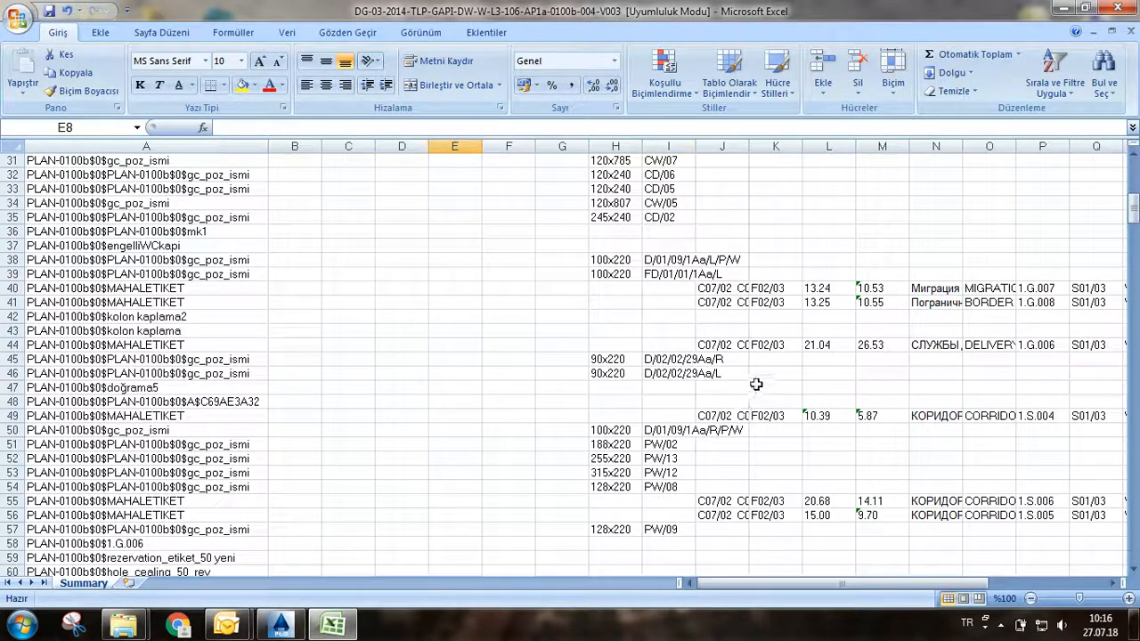
left_click(744, 342)
left_click(768, 304)
left_click(829, 302)
left_click(768, 304)
left_click(891, 304)
left_click(927, 304)
left_click(989, 304)
left_click(1042, 303)
Sort the table by the NO column from A to Z.
scroll(1056, 223, "up", 10)
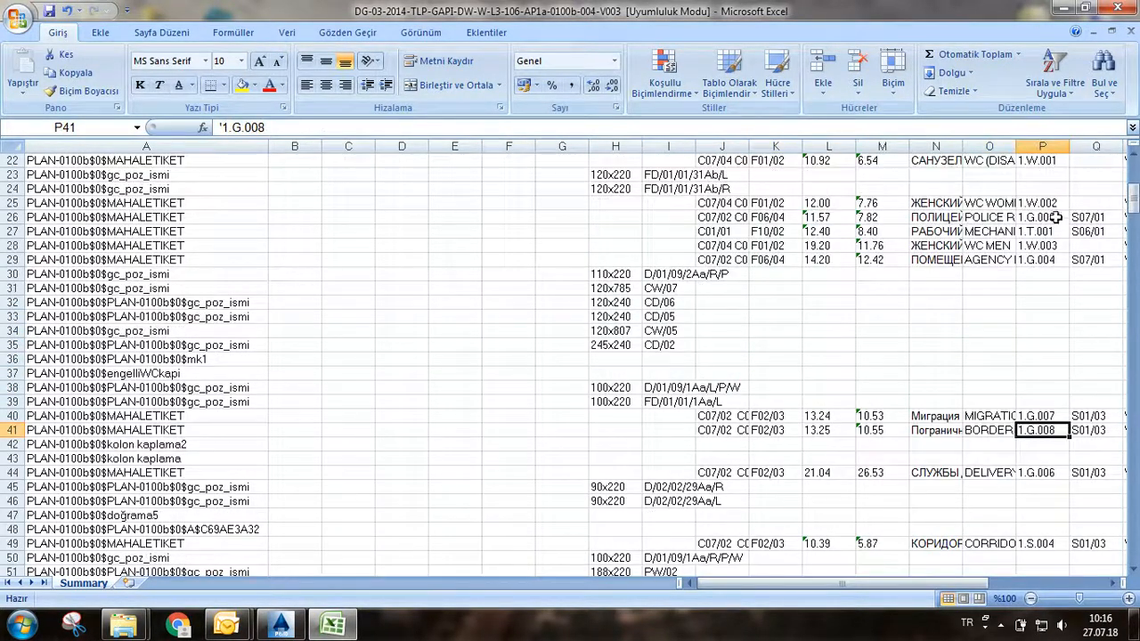
left_click(1061, 160)
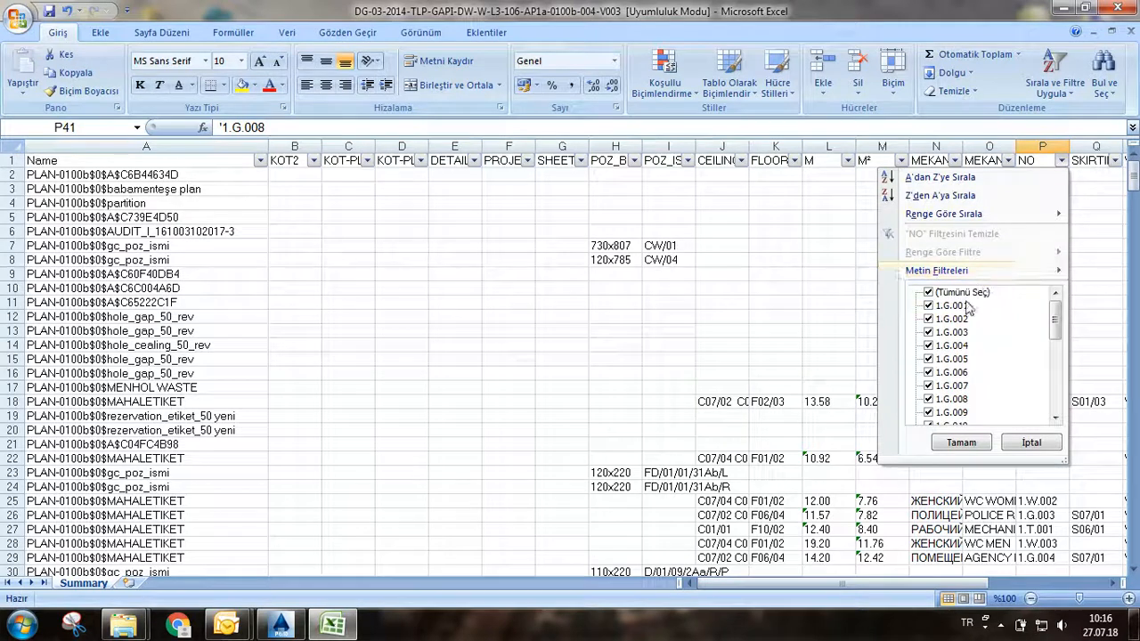
left_click(936, 177)
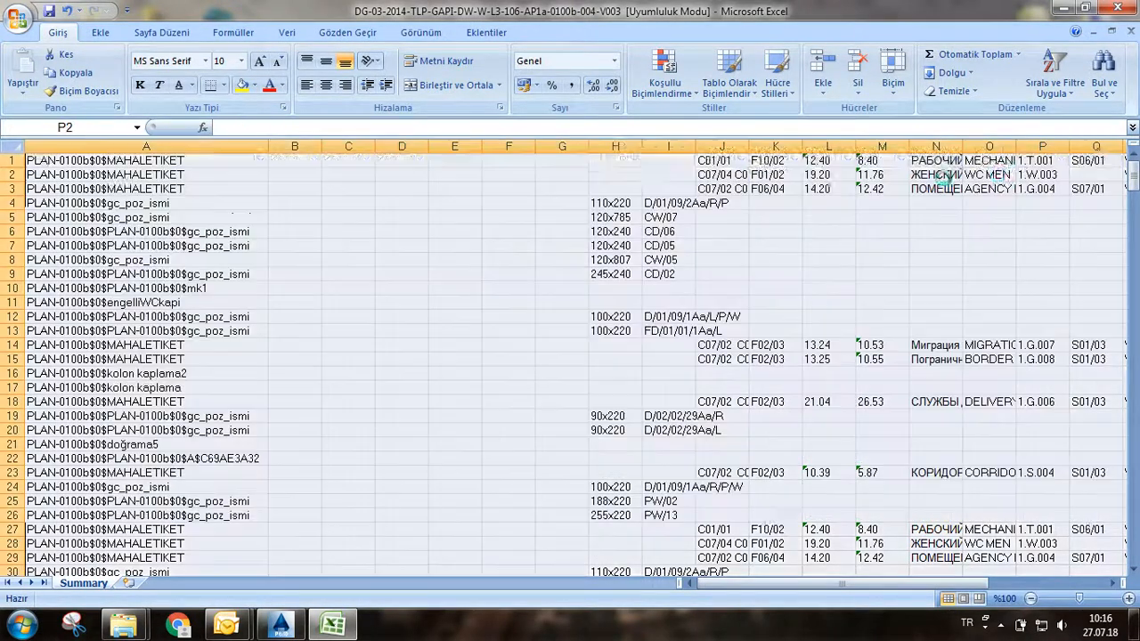
left_click(1042, 189)
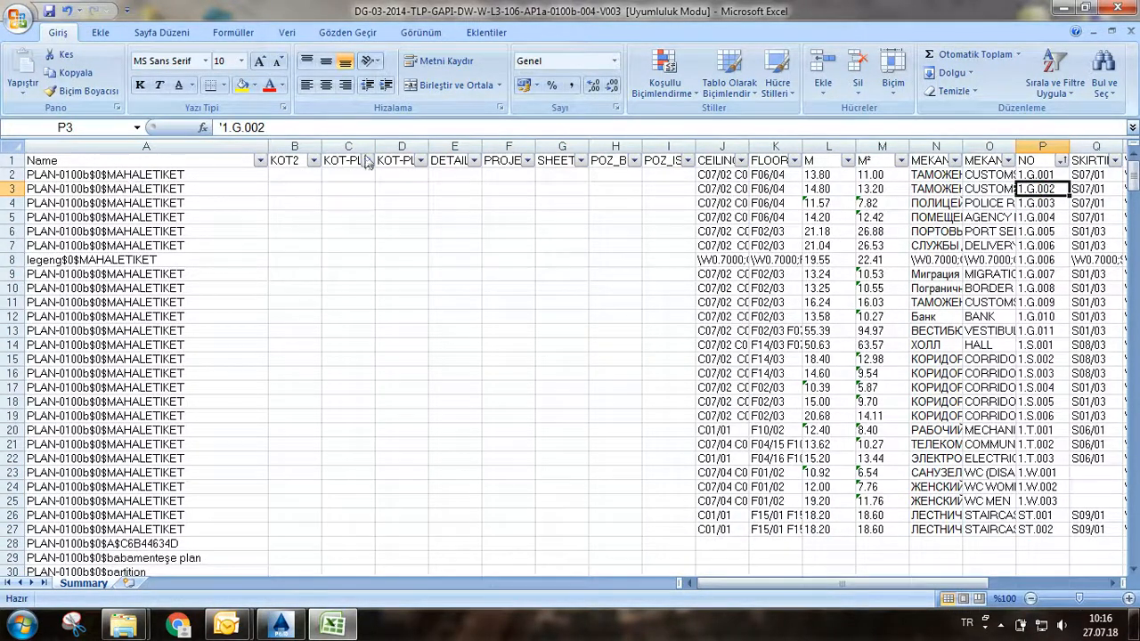
Delete all columns from Name through POZ_ISMI, to the left of CEILING.
left_click_drag(668, 146, 286, 146)
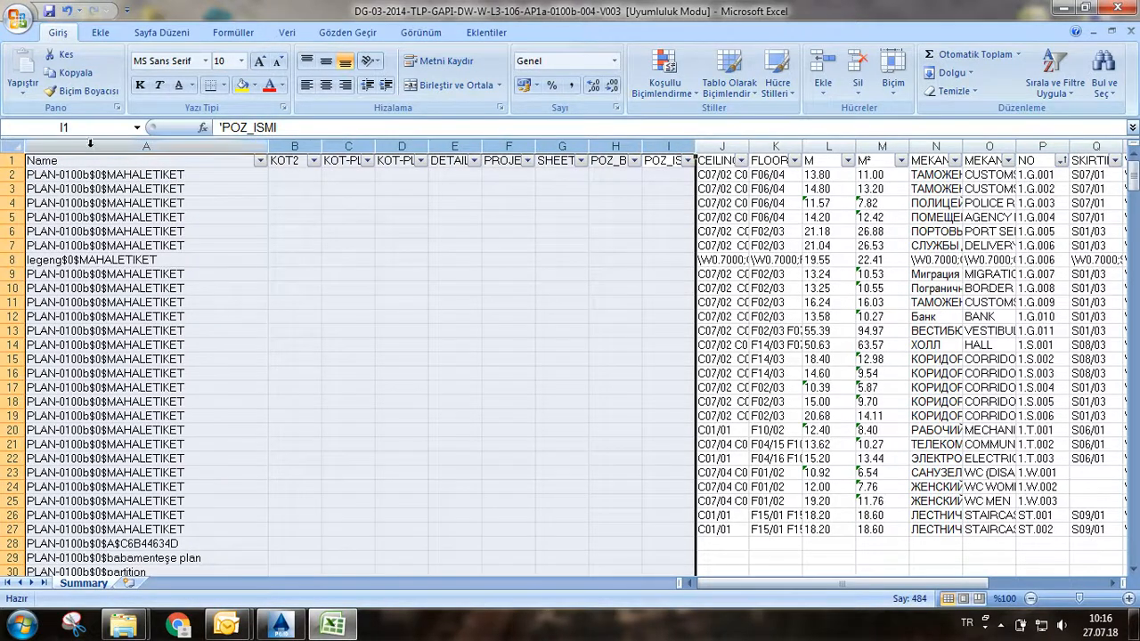
right_click(90, 147)
left_click(152, 247)
left_click(390, 231)
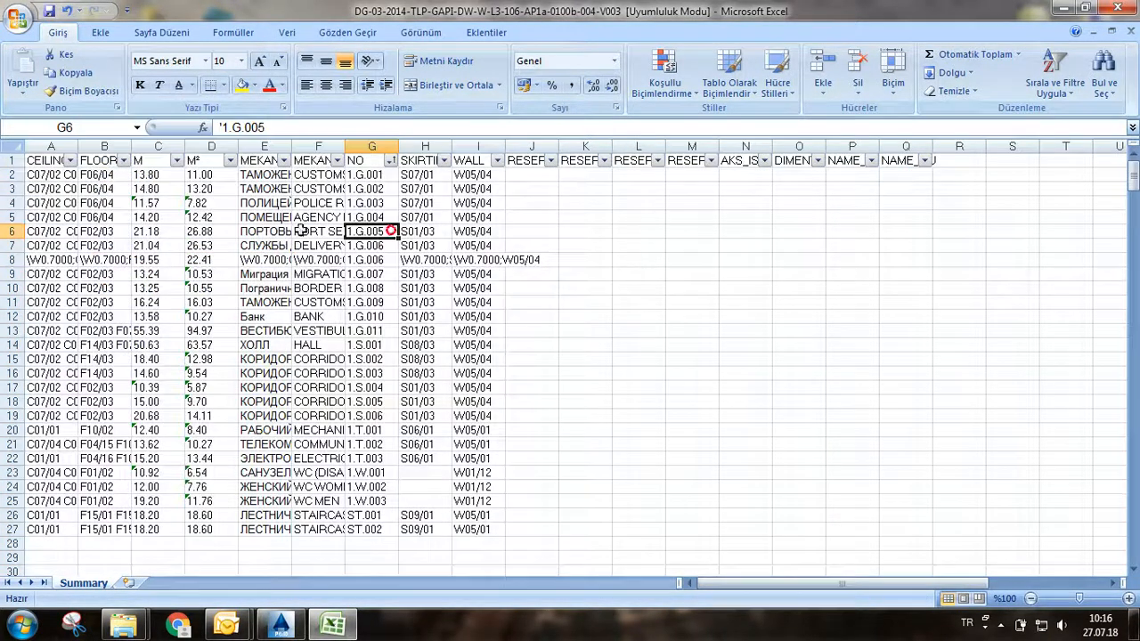
Widen the columns from CEILING through SKIRTING so that their room data is fully readable.
left_click_drag(77, 147, 635, 147)
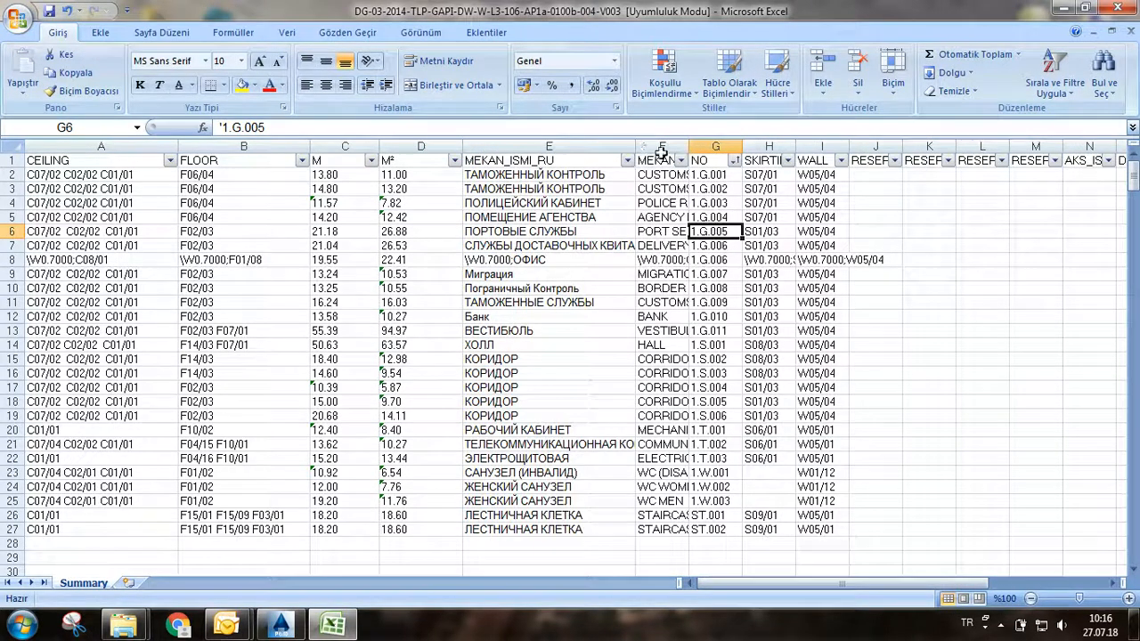
double_click(689, 147)
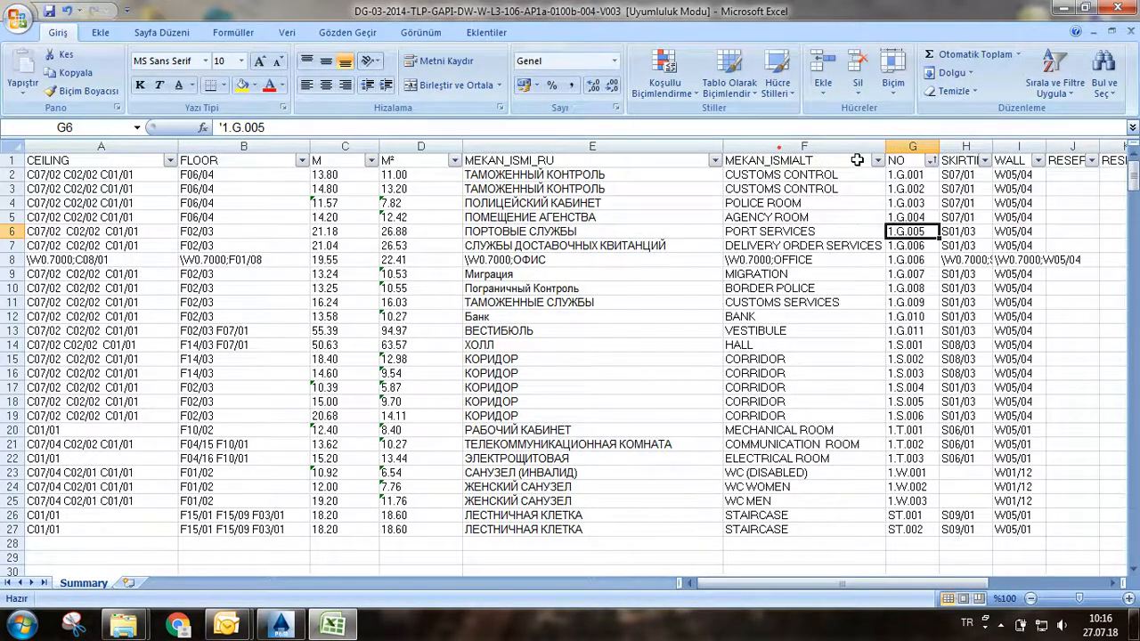
left_click_drag(886, 147, 1094, 146)
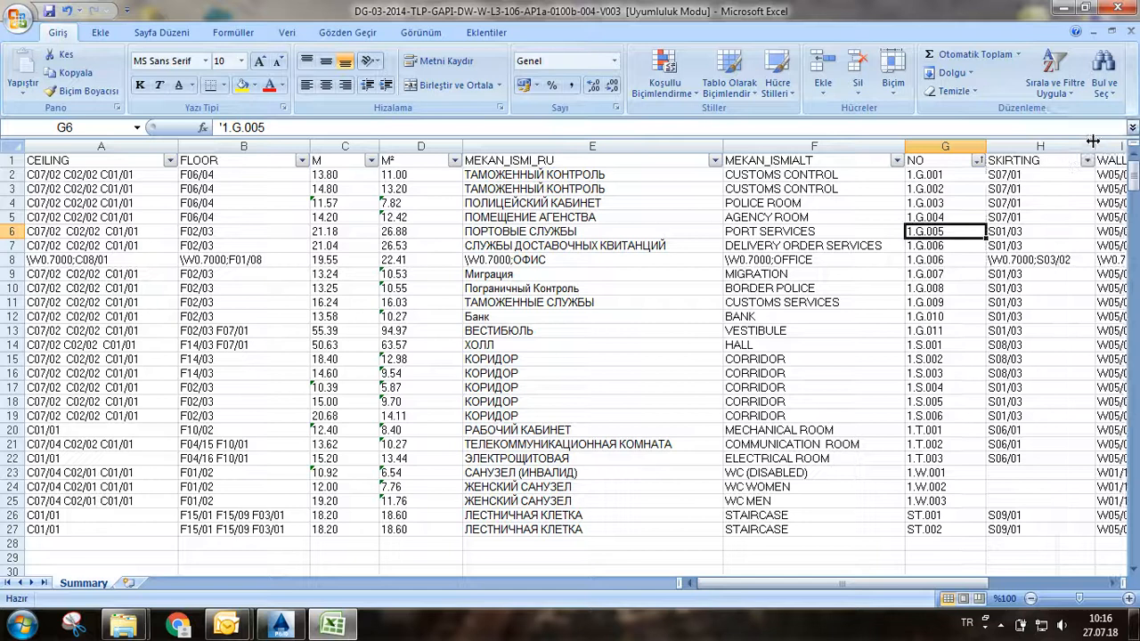
Delete the empty columns J through Q, from RESERV_DIM to the last NAME column, to the right of WALL.
left_click(1049, 582)
left_click_drag(78, 146, 543, 146)
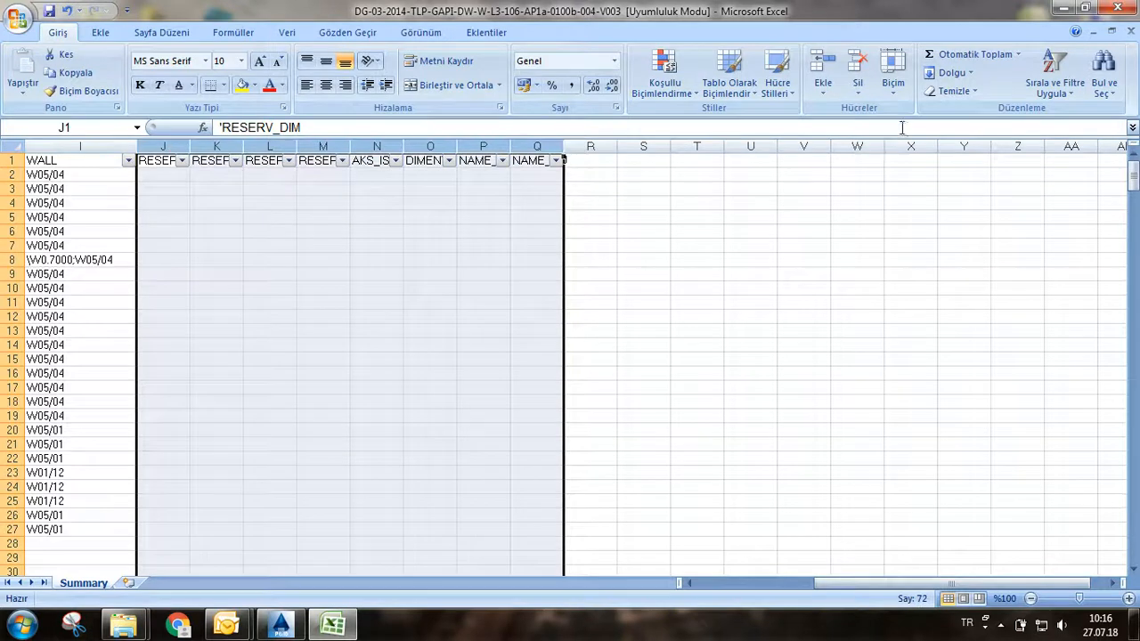
left_click(858, 73)
left_click_drag(814, 583, 709, 584)
left_click(588, 328)
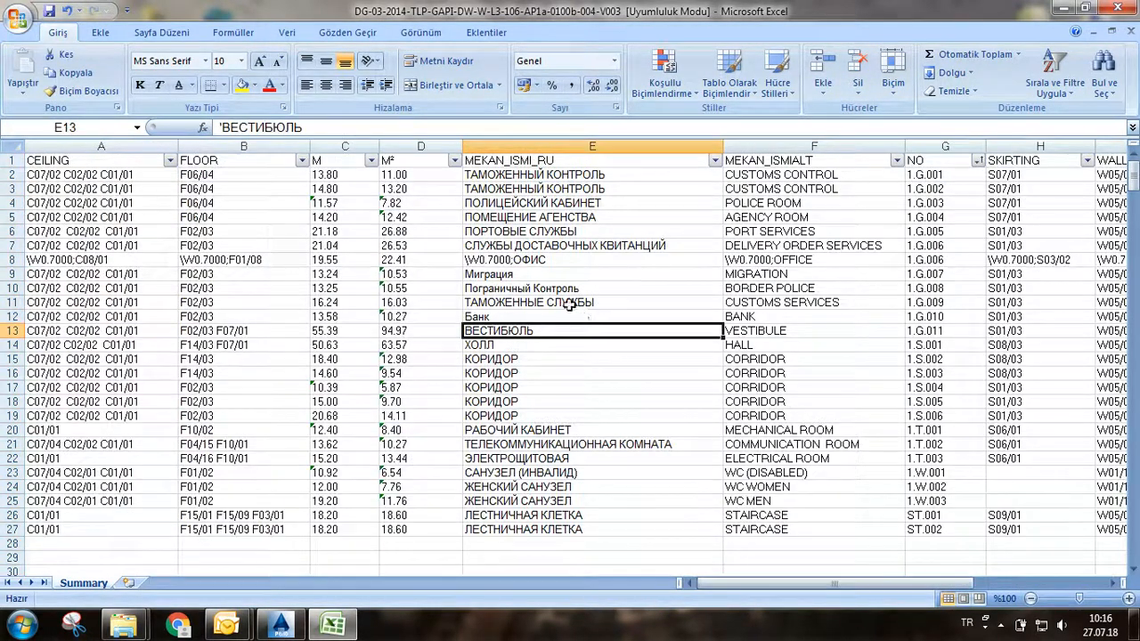
Examine the NO column and the first room's CEILING, FLOOR and M values in row 2.
left_click(943, 146)
left_click(944, 301)
left_click(934, 161)
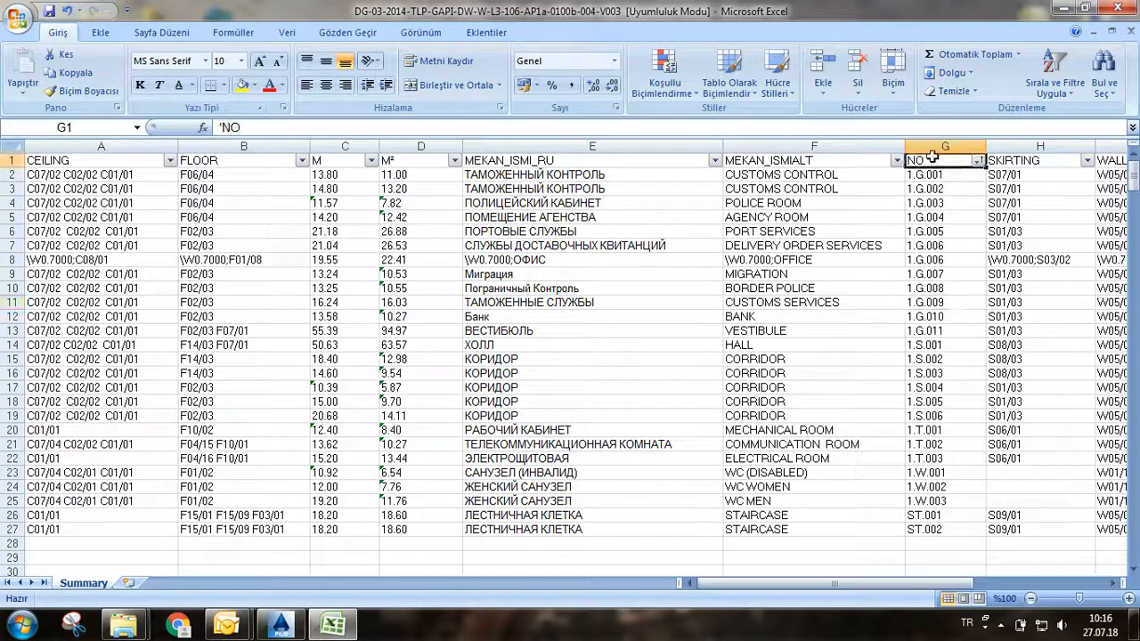
left_click(938, 176)
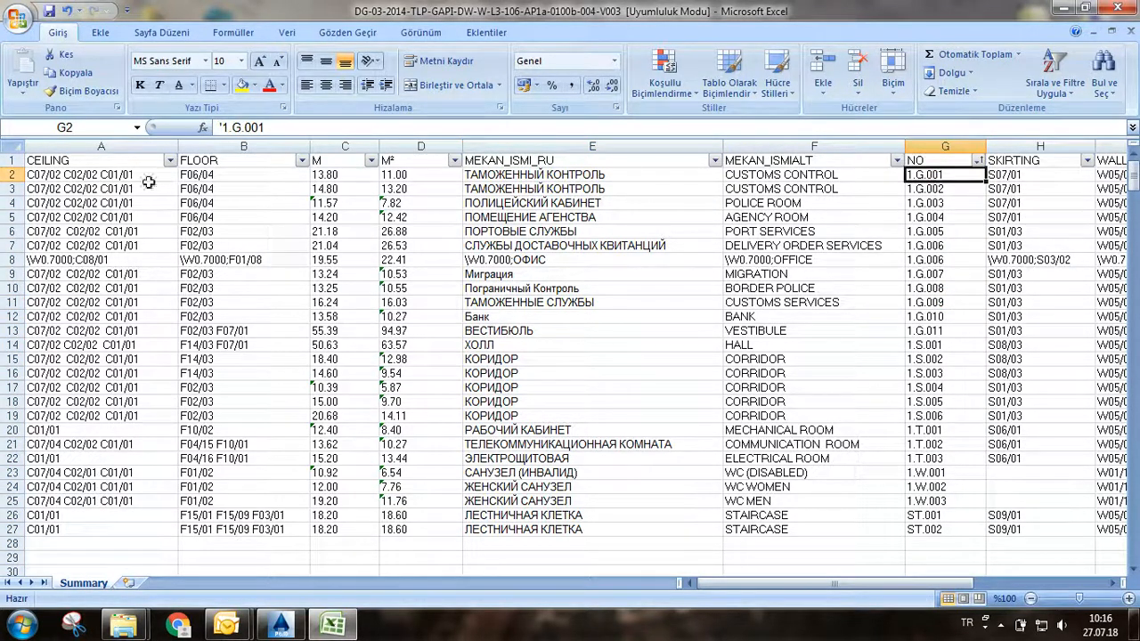
left_click(79, 177)
left_click(194, 177)
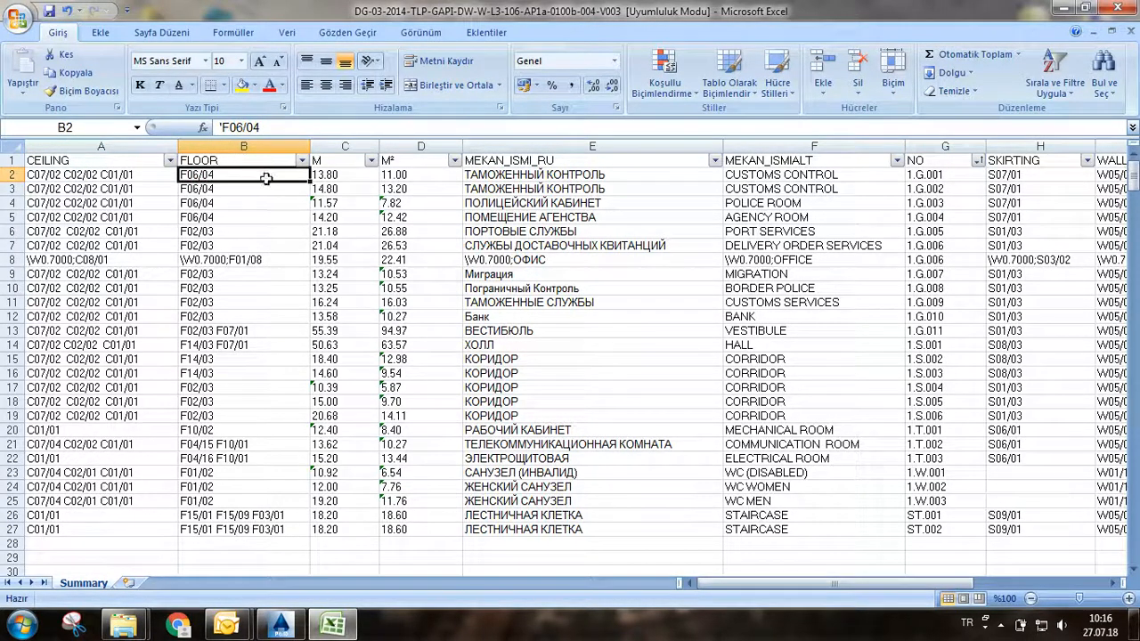
left_click(347, 176)
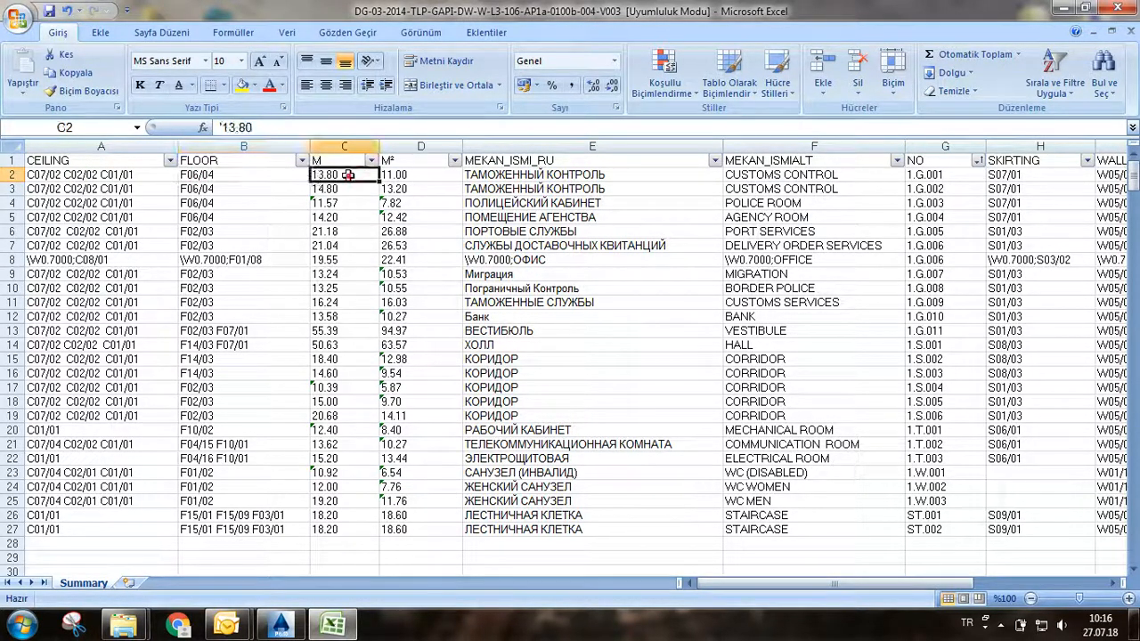
left_click(256, 176)
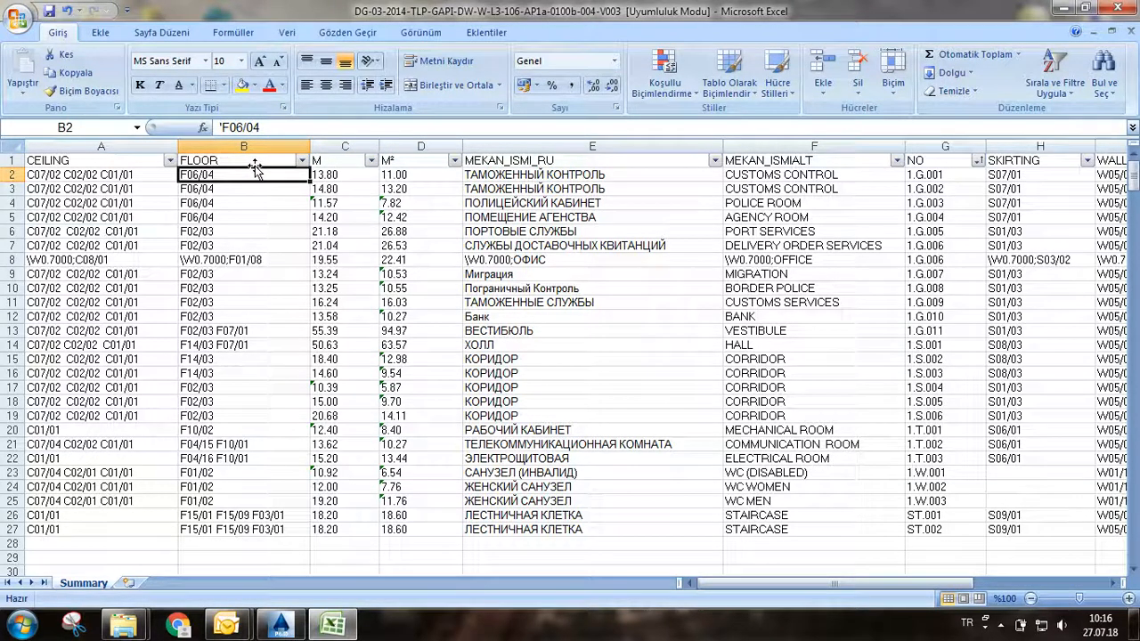
Replace the floor code in B2 with the note "zemin koduna göre ne olduğunu yanına yazabilirsiniz.".
left_click(246, 200)
left_click(236, 174)
type("zemin")
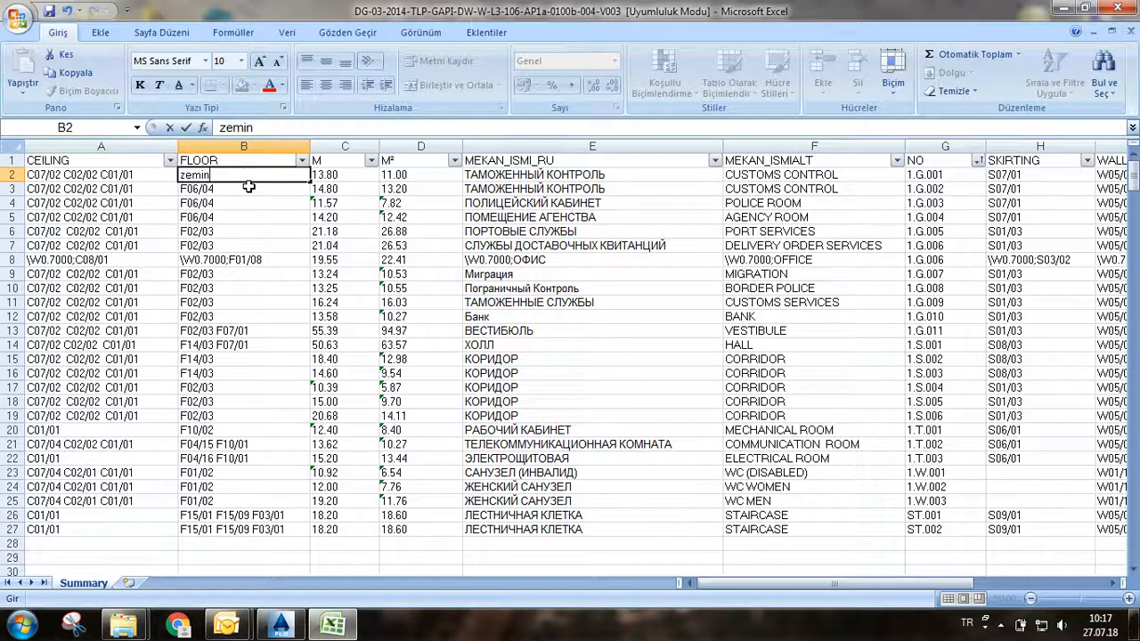
type(" koduna göre ne olduğunu yanına")
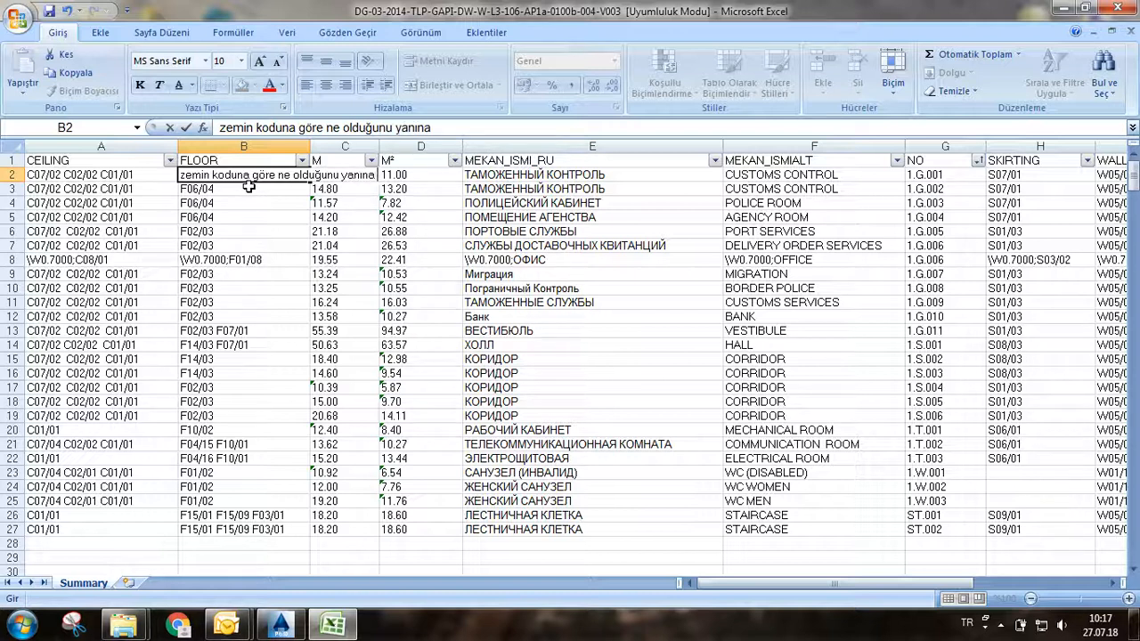
type("yazabilirsiniz.")
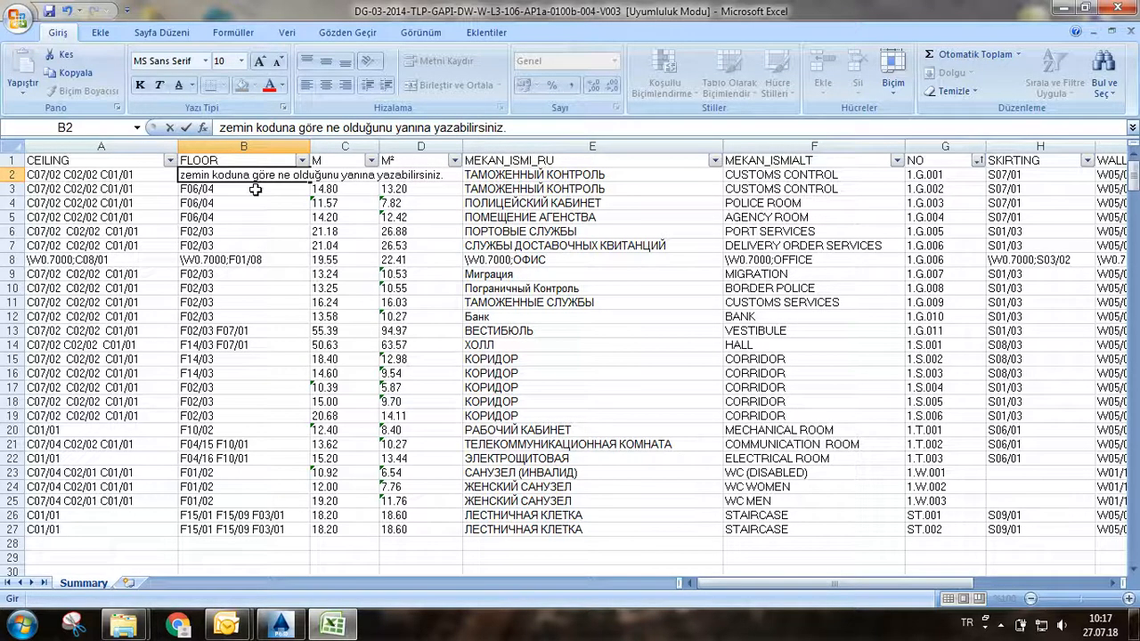
left_click(251, 193)
left_click(207, 175)
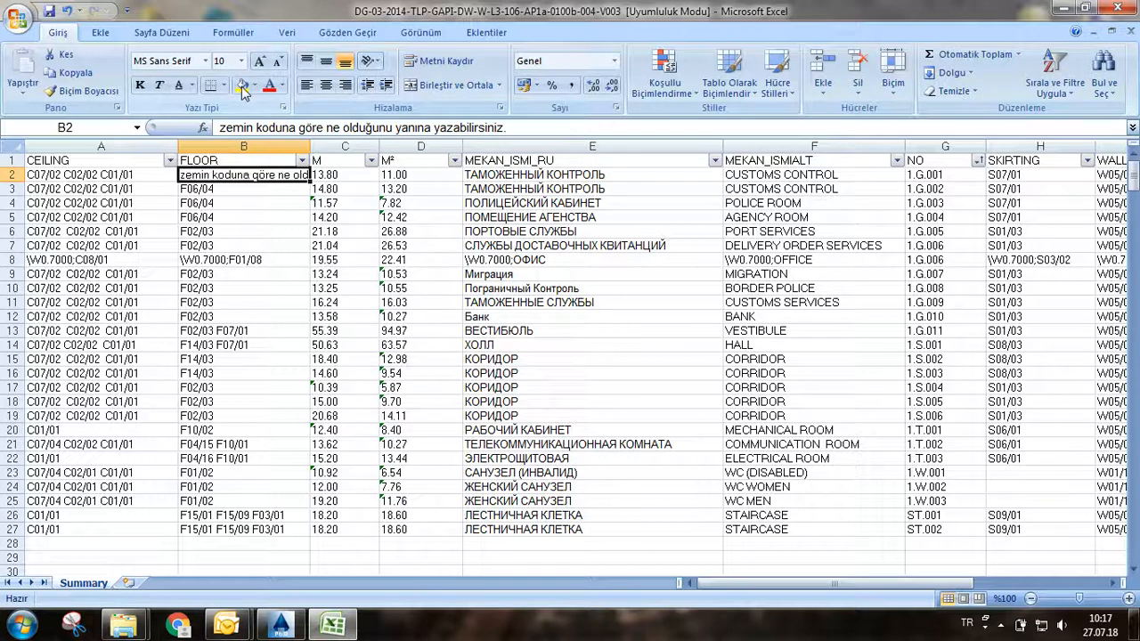
Fill cell B2 with yellow and widen the FLOOR column until the whole note fits.
left_click(240, 87)
left_click_drag(311, 149, 470, 154)
left_click(439, 189)
left_click(443, 177)
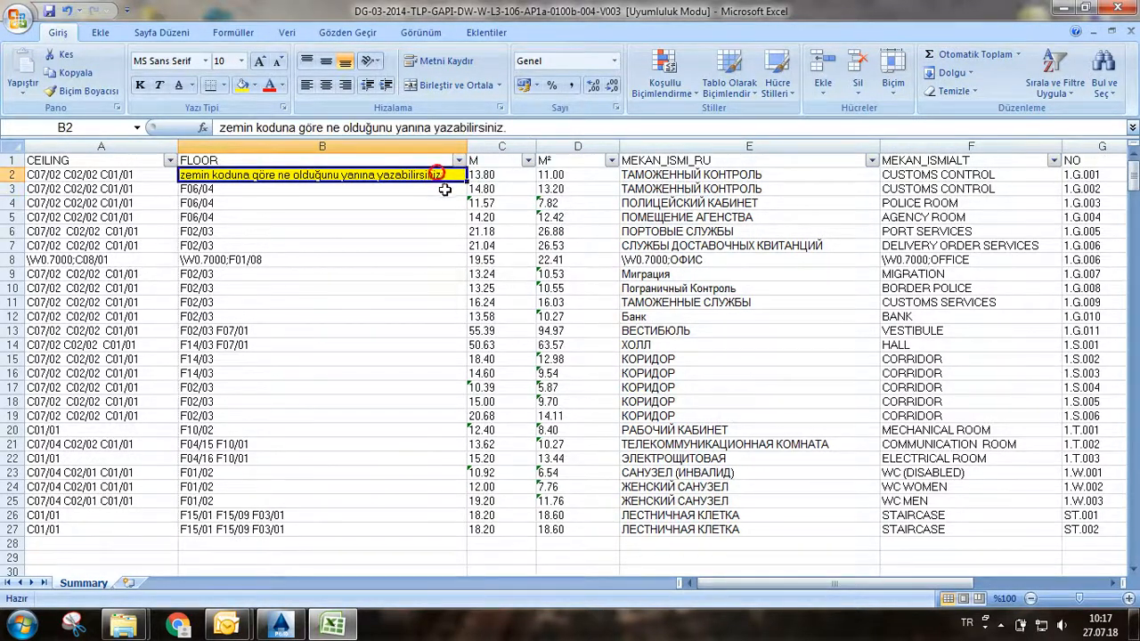
Replace the floor code in B3 with the example "Mesela: F06/04 Parke kodu".
left_click(241, 187)
left_click(231, 204)
left_click(204, 187)
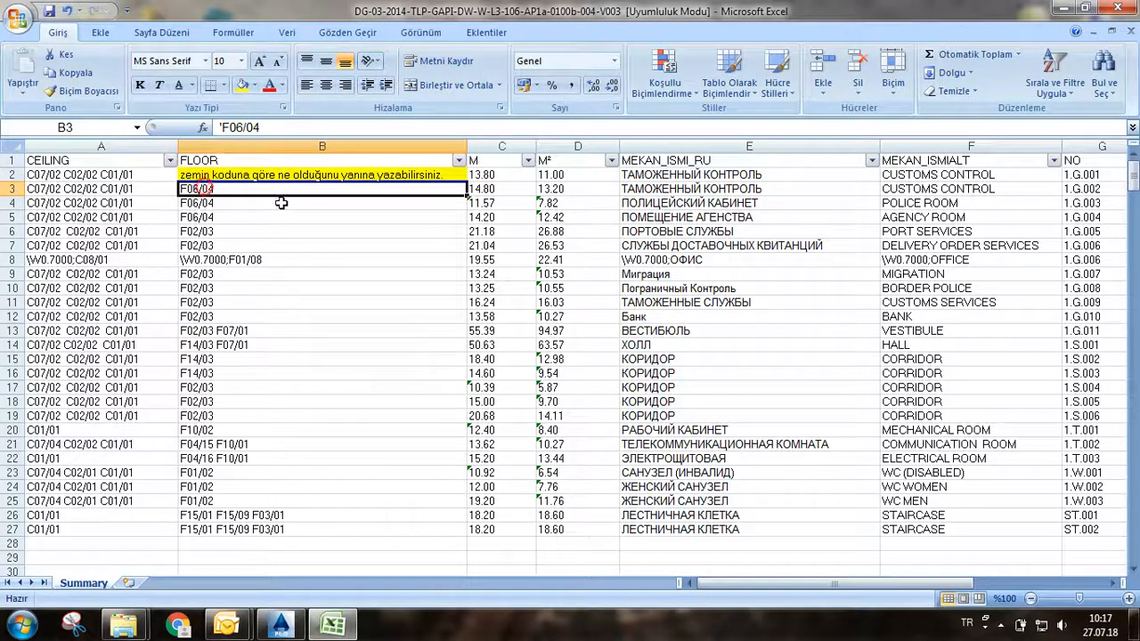
type("Mes")
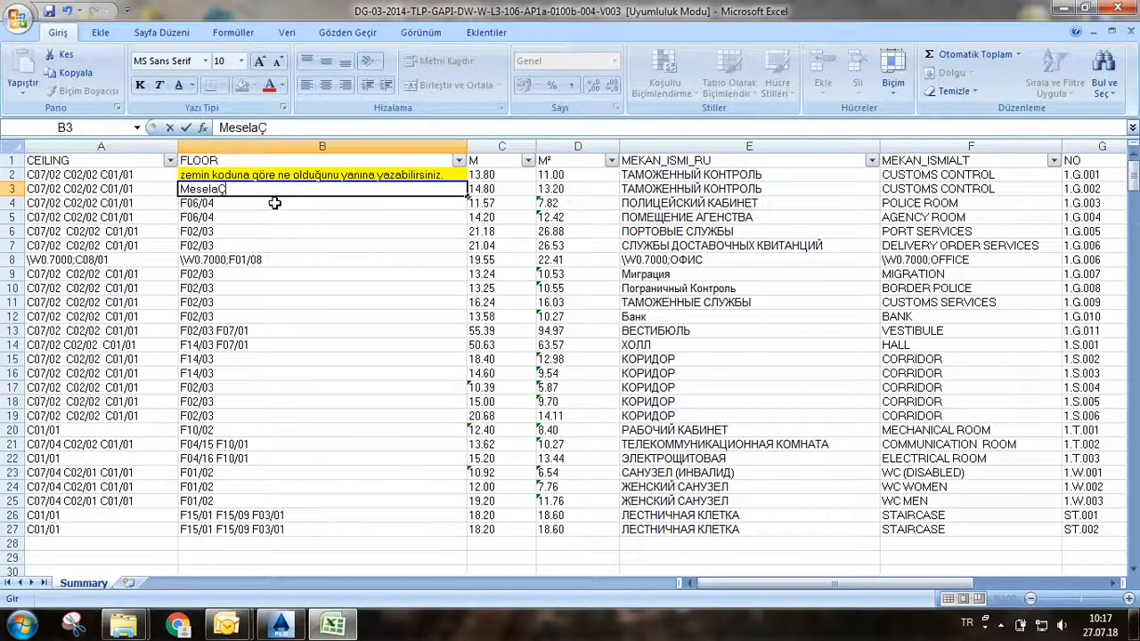
type("elaÇ")
key("BackSpace")
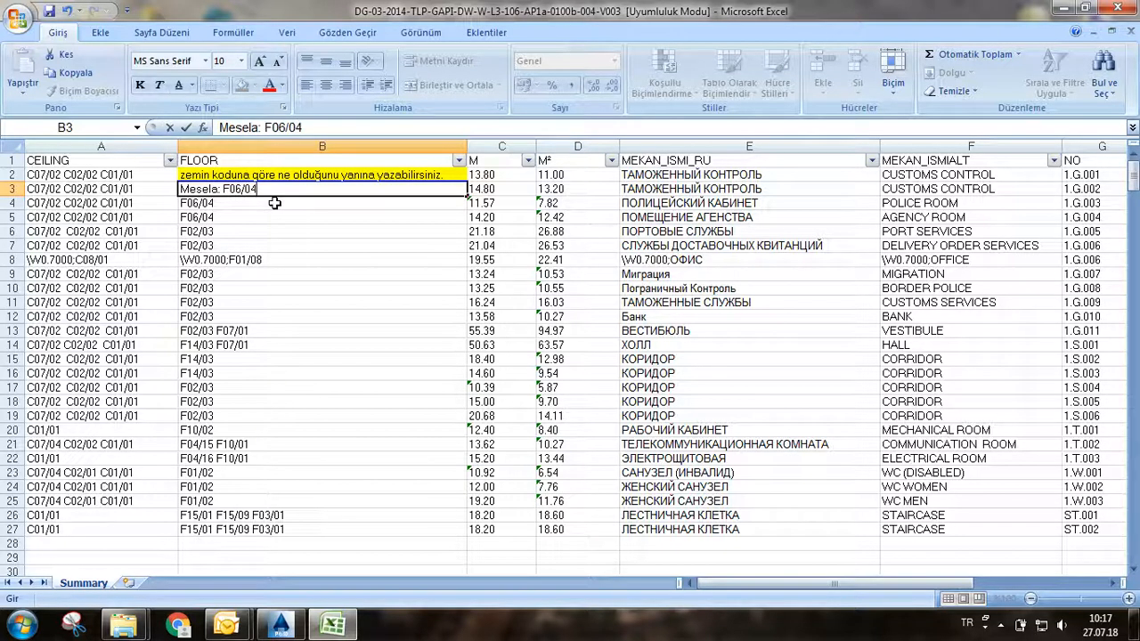
type("ke kodu")
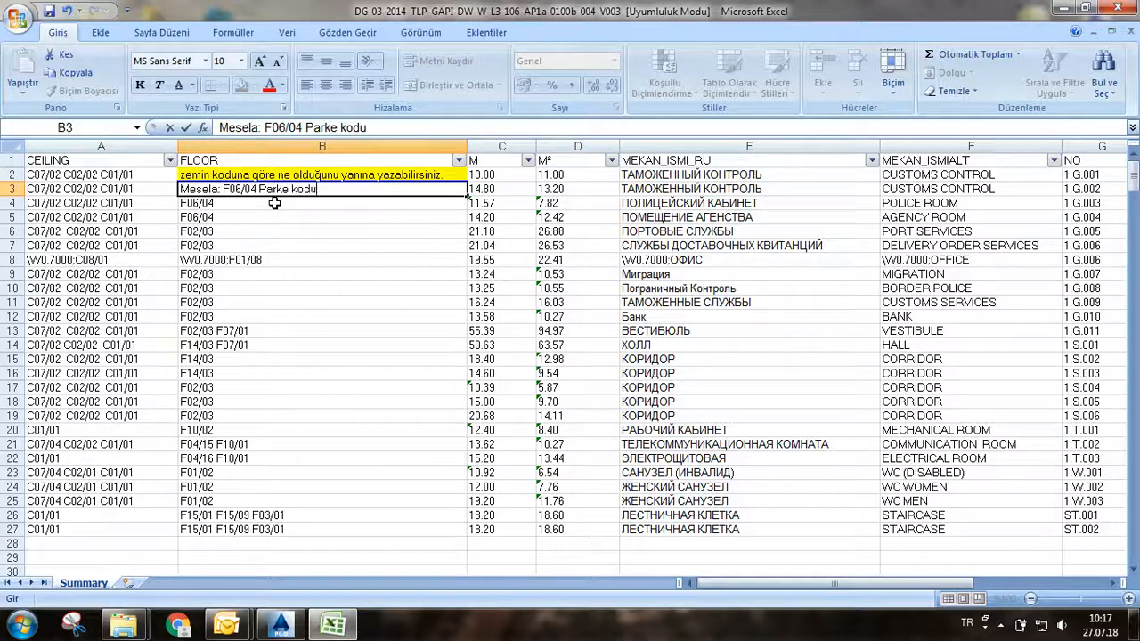
key("Return")
Replace the floor codes in B4 and B5 with "Parke".
type("Parke")
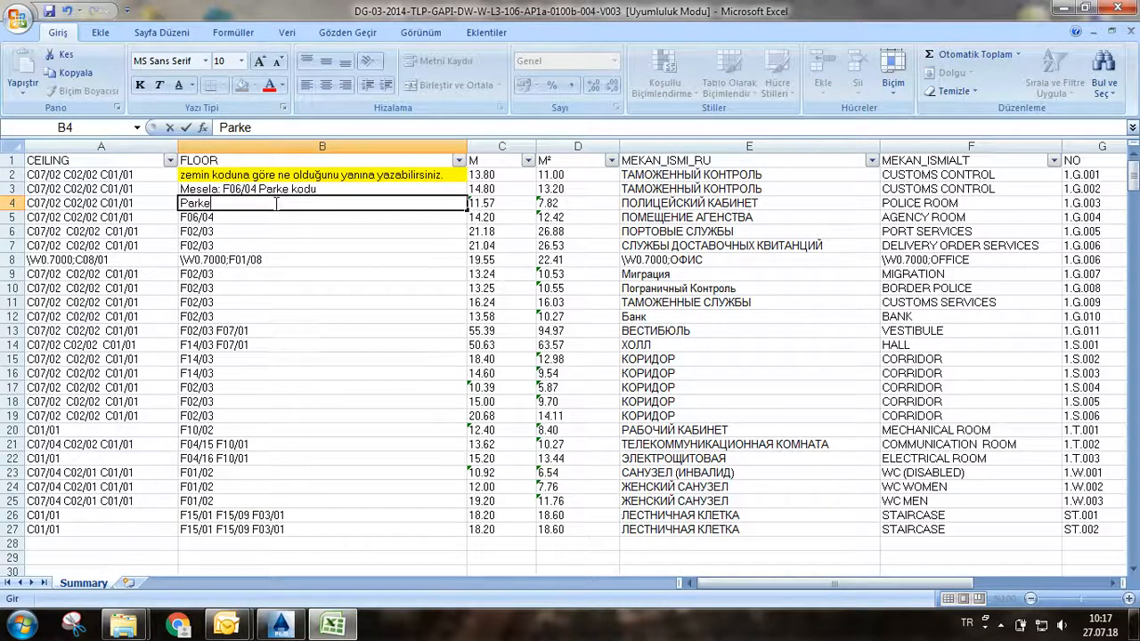
key("Return")
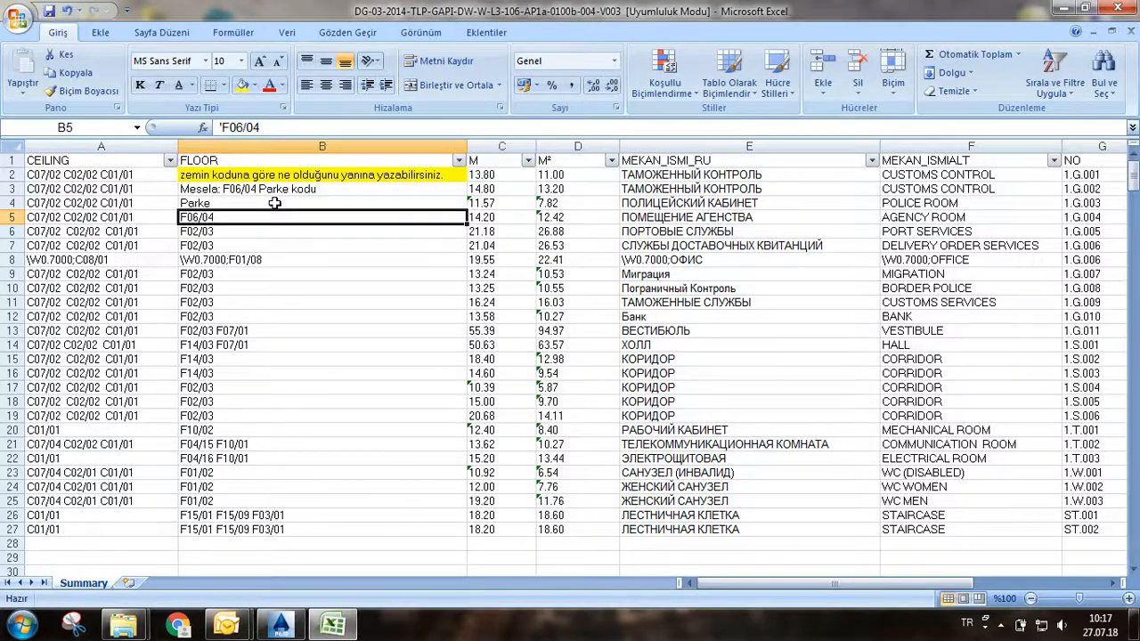
type("Parke")
key("Return")
type("Seramik tip")
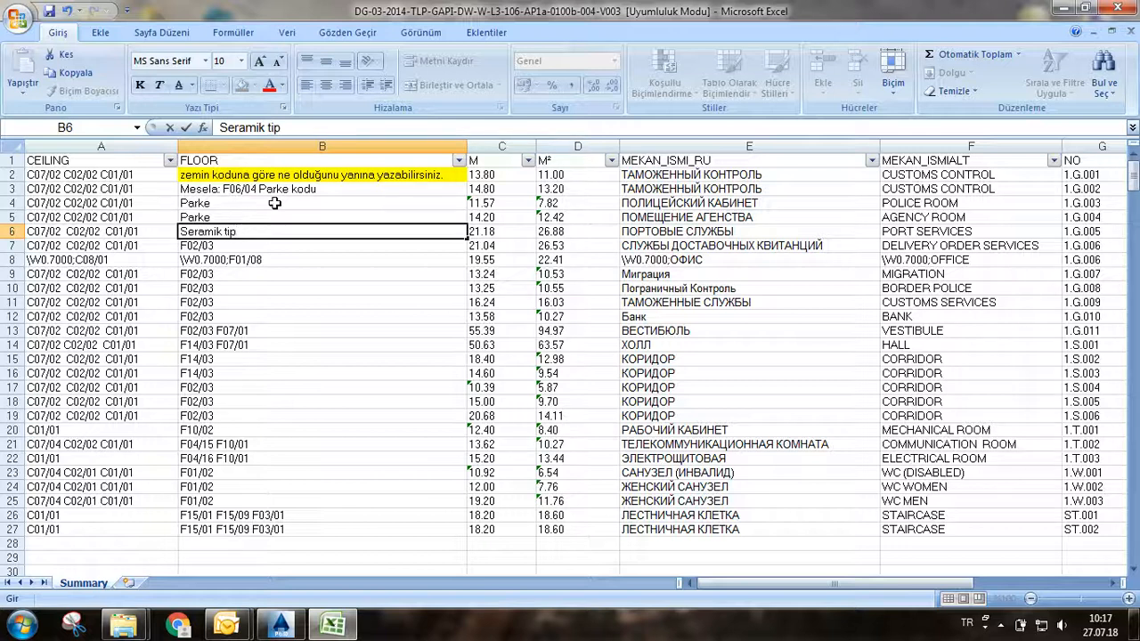
key("ctrl+Return")
key("BackSpace")
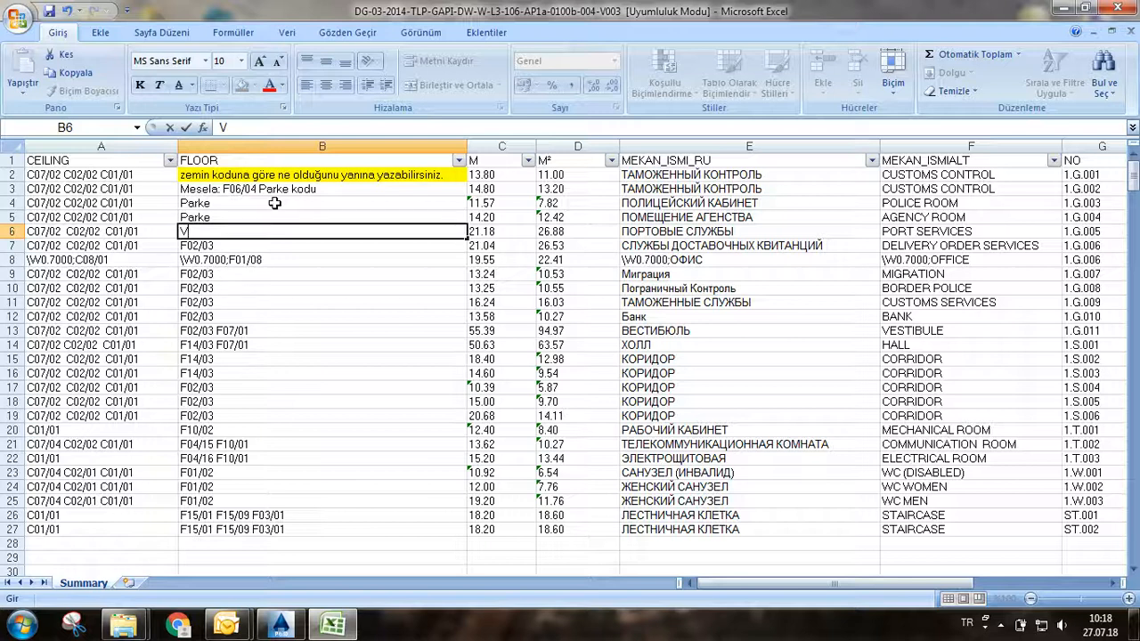
Enter "Vitra seramik Palermo bonel mesela yani" as the floor description in B6.
type("Vitra seramik")
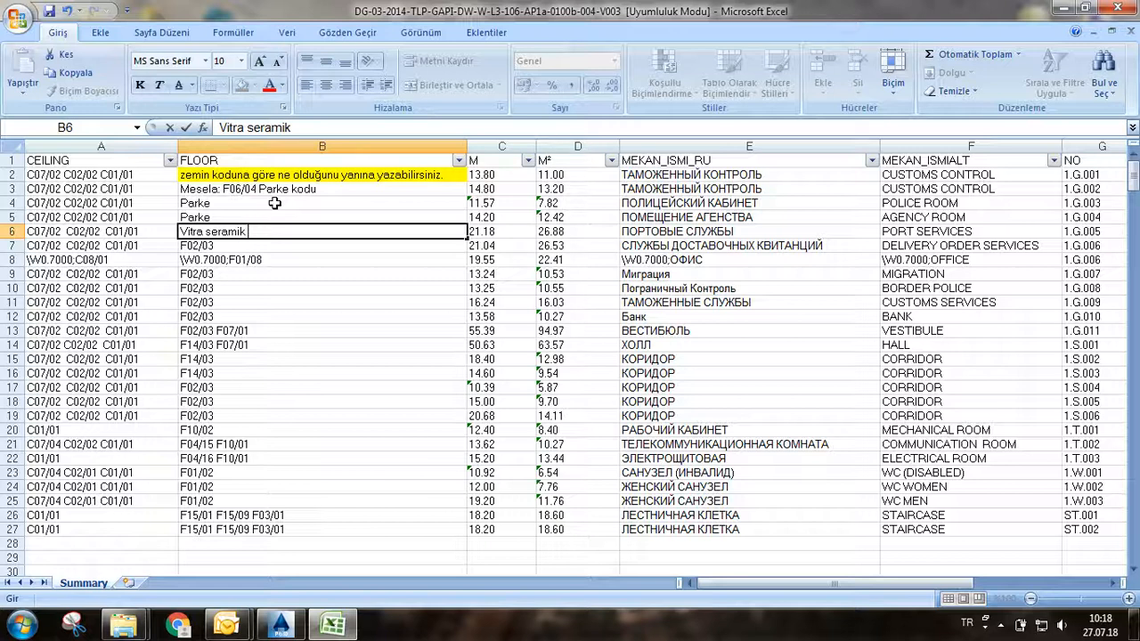
type("Palermo bon")
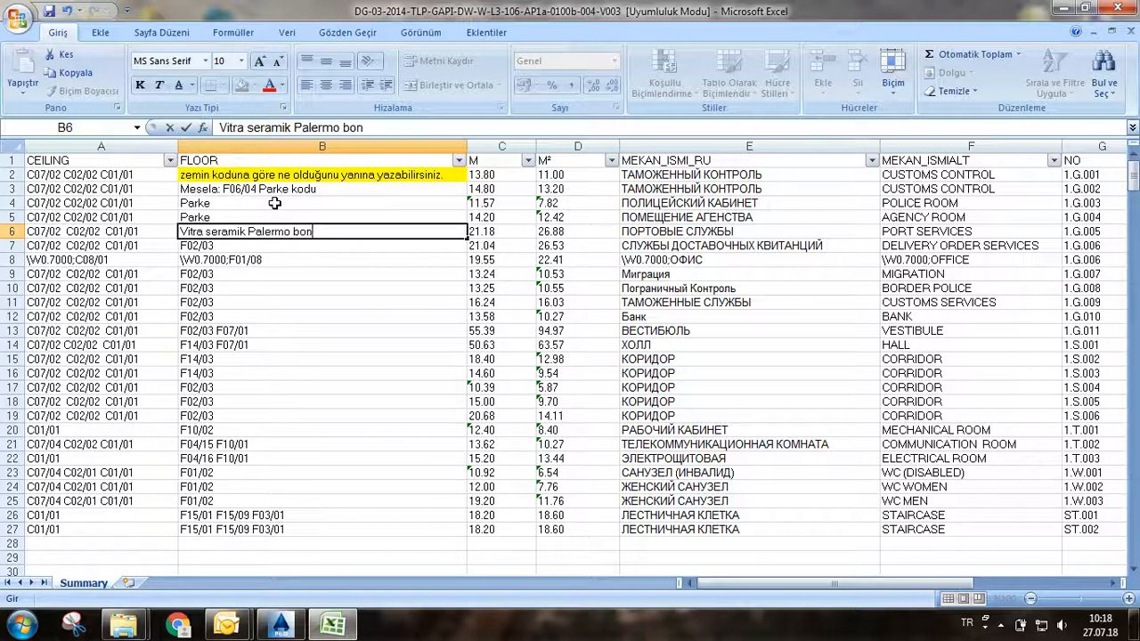
type("e...")
type(" mese")
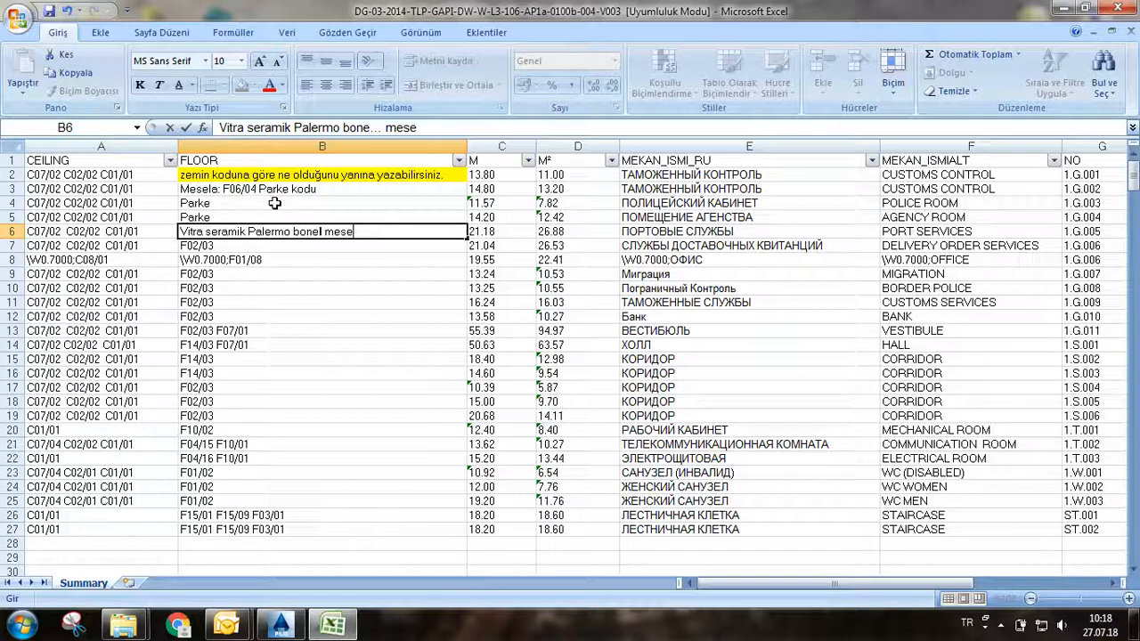
type("la yani")
key("Return")
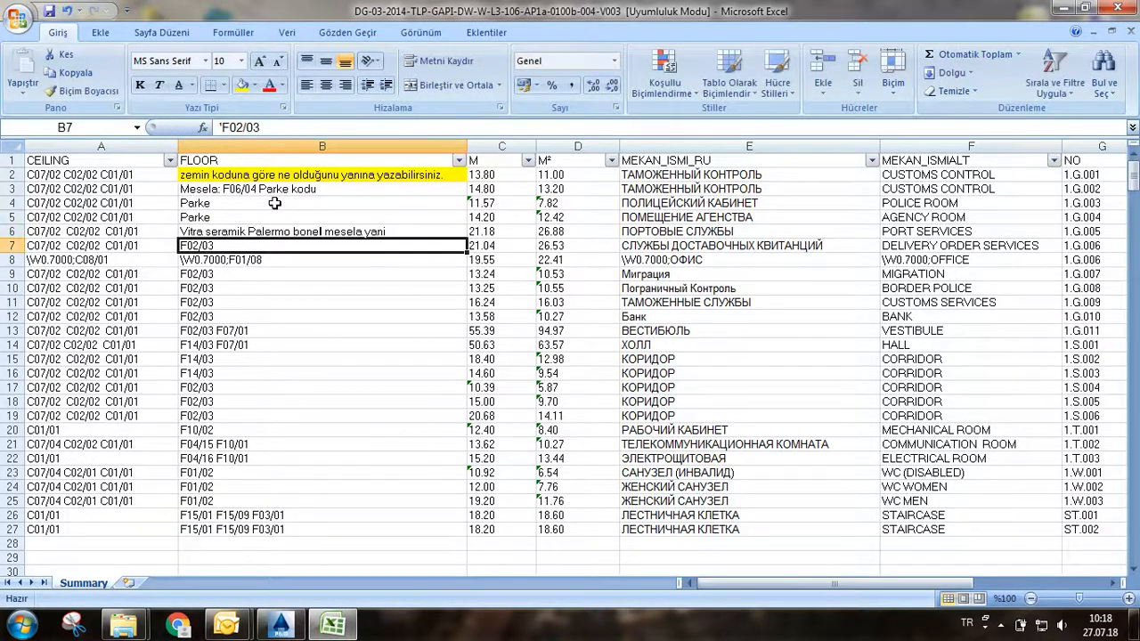
In ceiling cell A2, add a colon after C07/02 and describe code C02/02 as "alçıpan tipi".
left_click(71, 173)
double_click(60, 175)
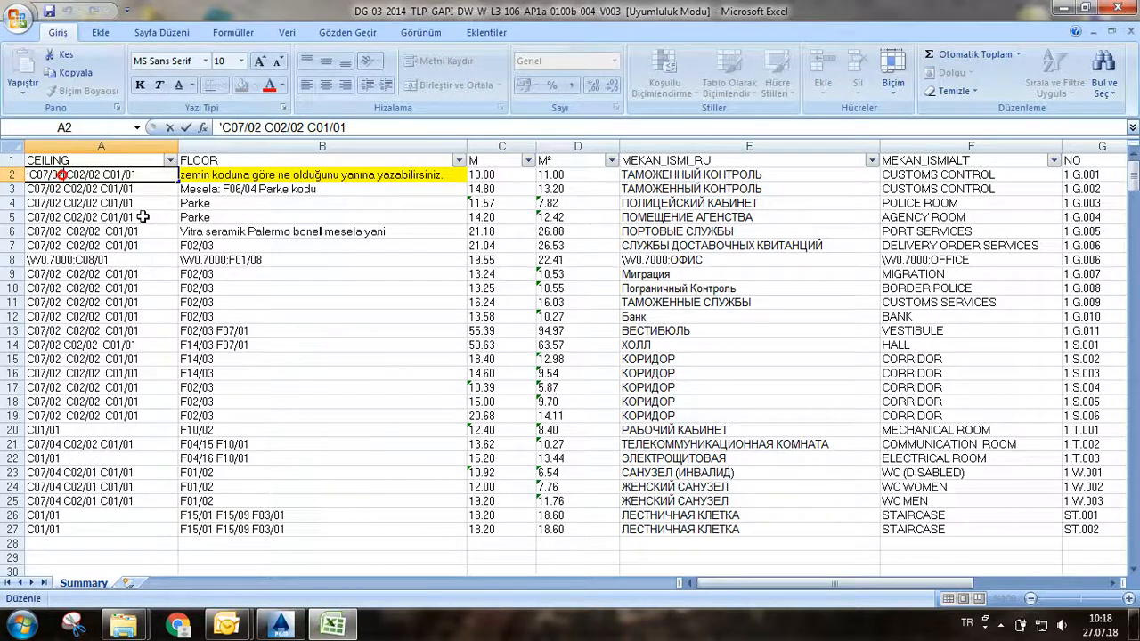
type(":")
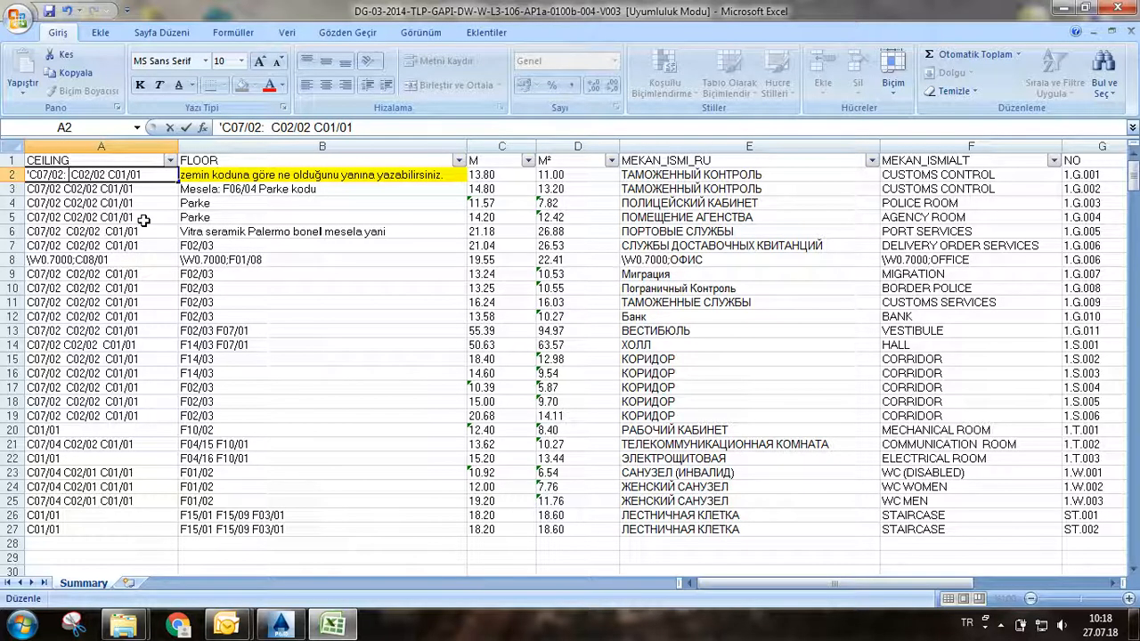
left_click(107, 174)
type(": al")
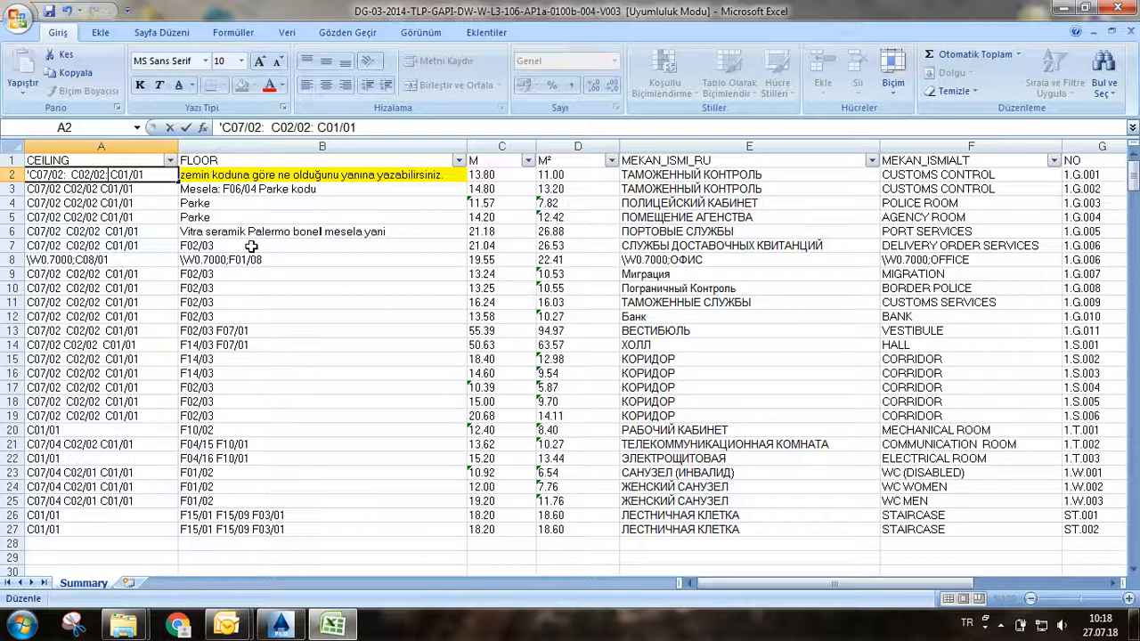
type("çıpan ti")
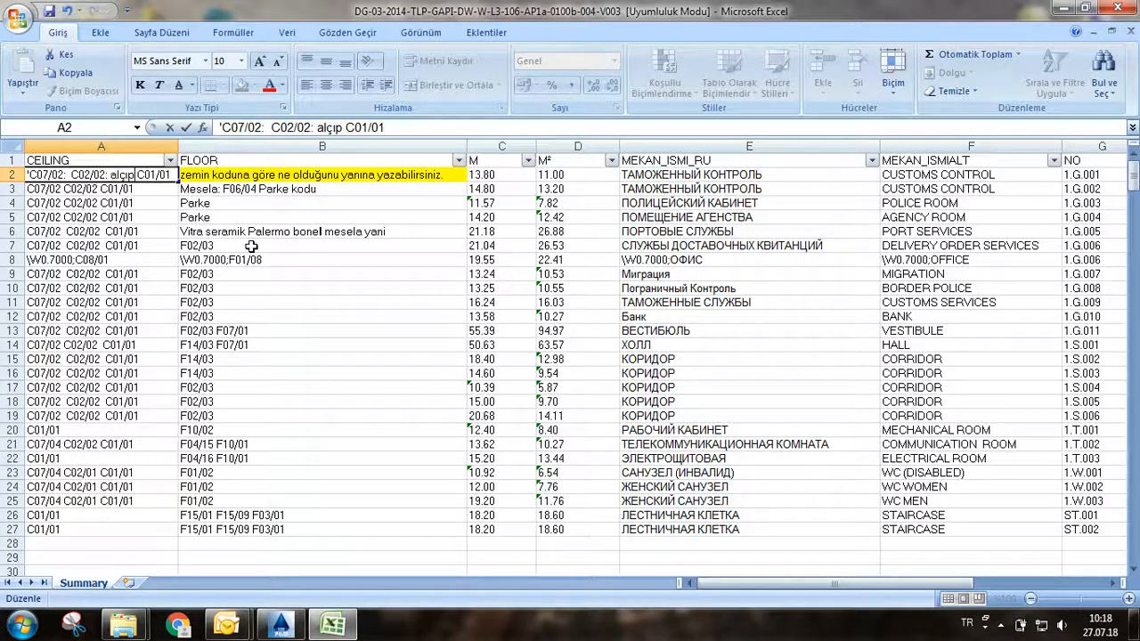
type("pi")
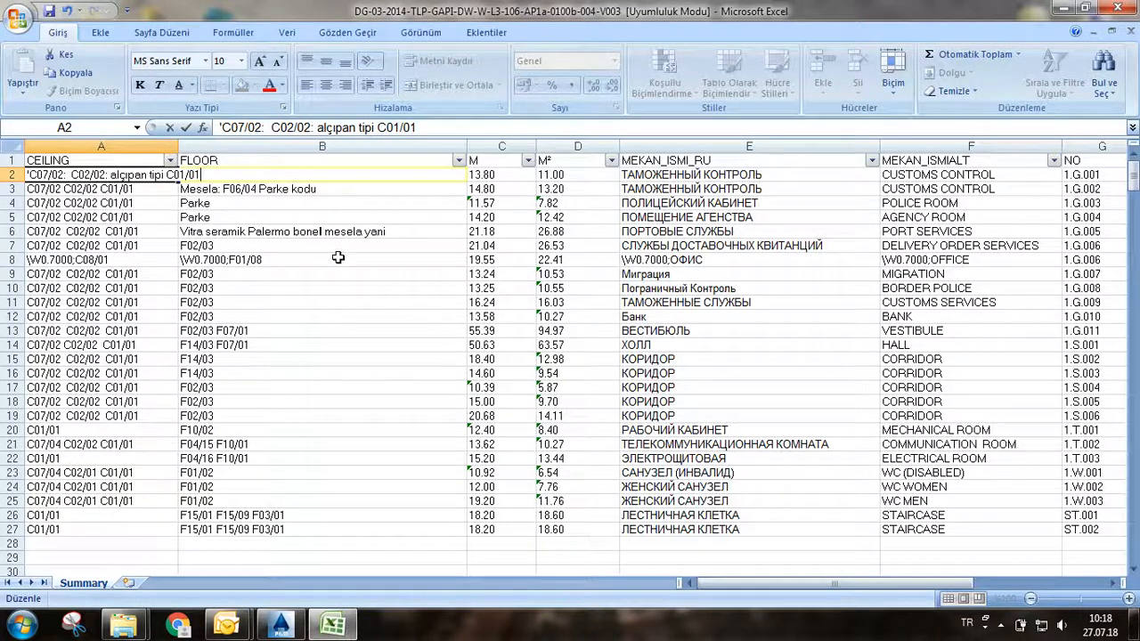
In the same ceiling cell, describe code C07/02 as "boya tipi" and C01/01 as "alçı".
left_click(66, 174)
type("boya ")
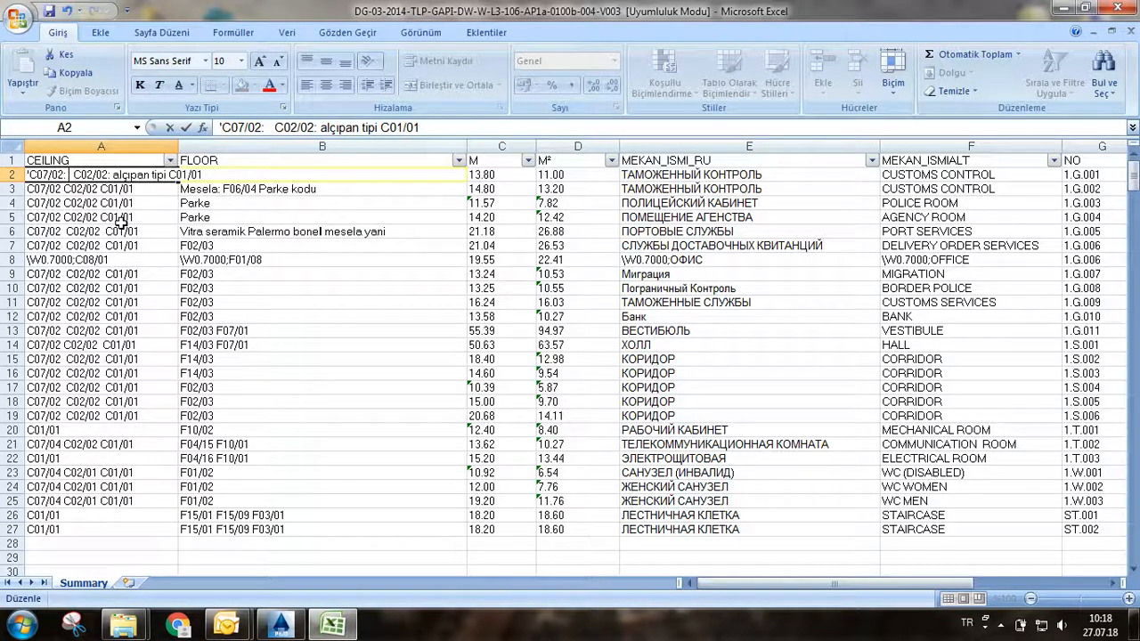
type("tipi")
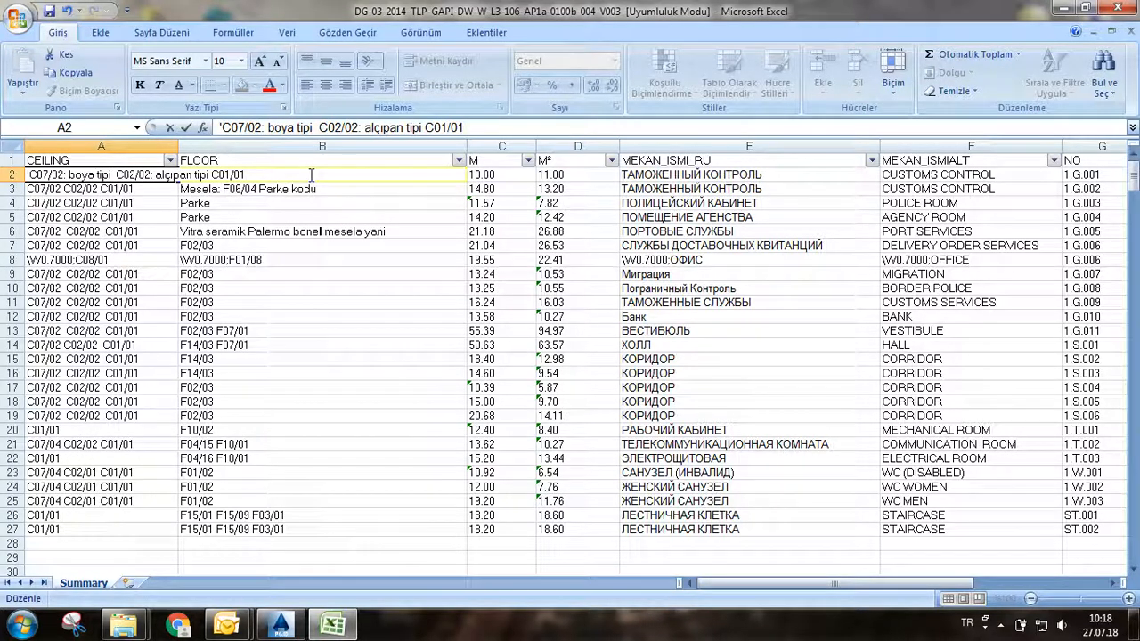
type(": alçı")
key("Return")
Widen the CEILING column to fit the descriptions in A2 and fill that cell with yellow.
left_click_drag(178, 146, 304, 146)
left_click(243, 174)
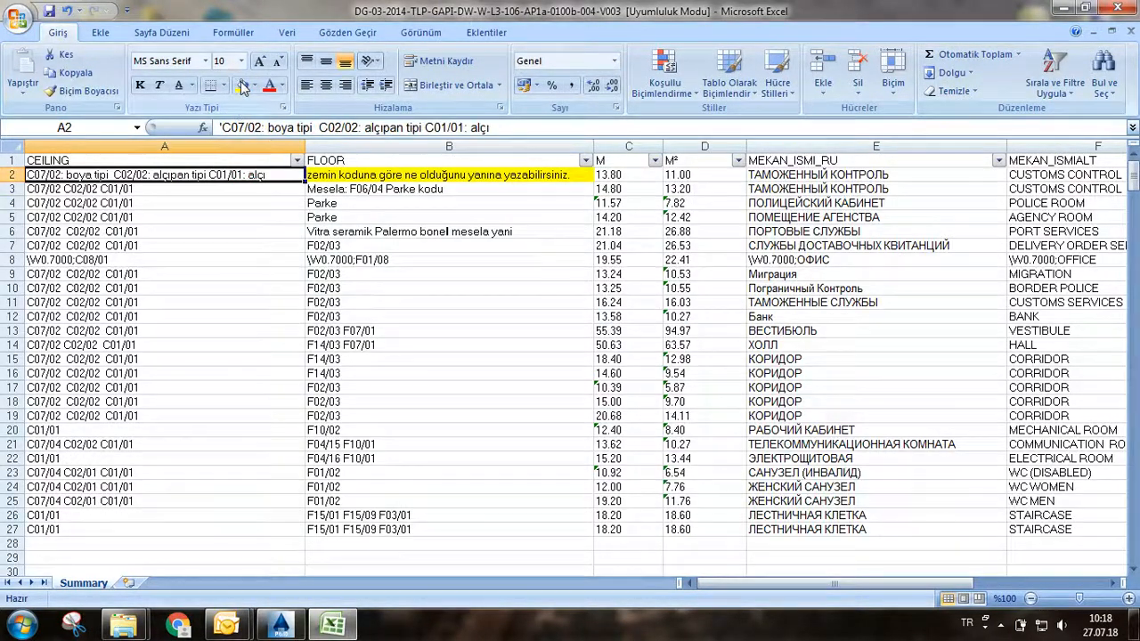
left_click(242, 85)
Rename the CEILING column header as "tavan".
left_click(168, 161)
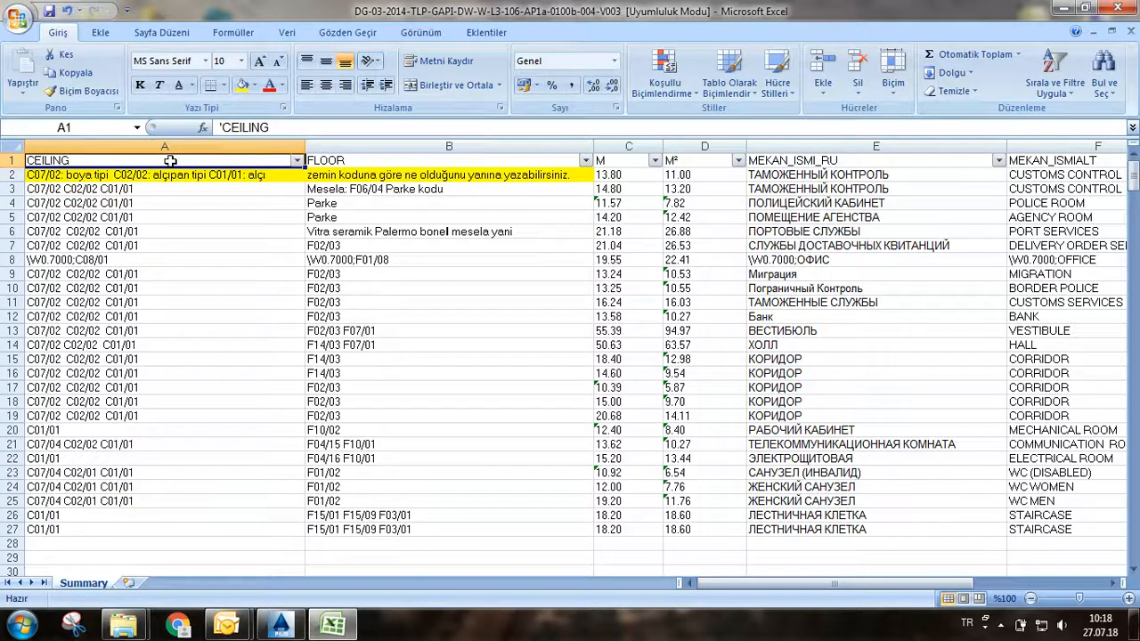
type("taba")
key("BackSpace")
key("BackSpace")
type("va")
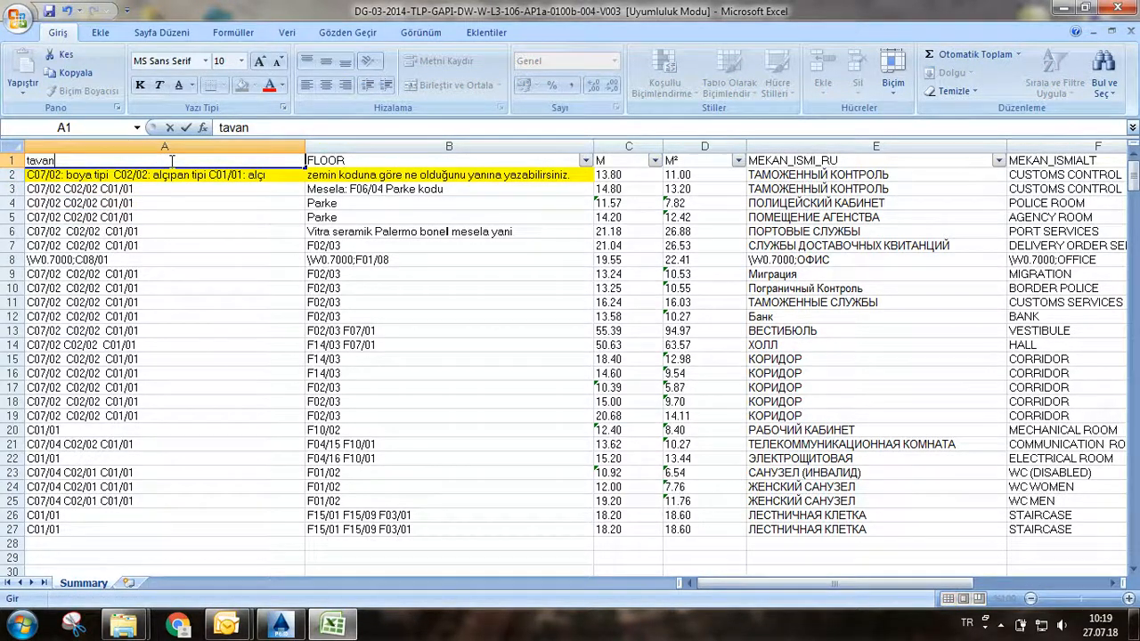
type("n")
key("Return")
Rename the FLOOR column header as "zemin".
key("Up")
key("Right")
type("ze")
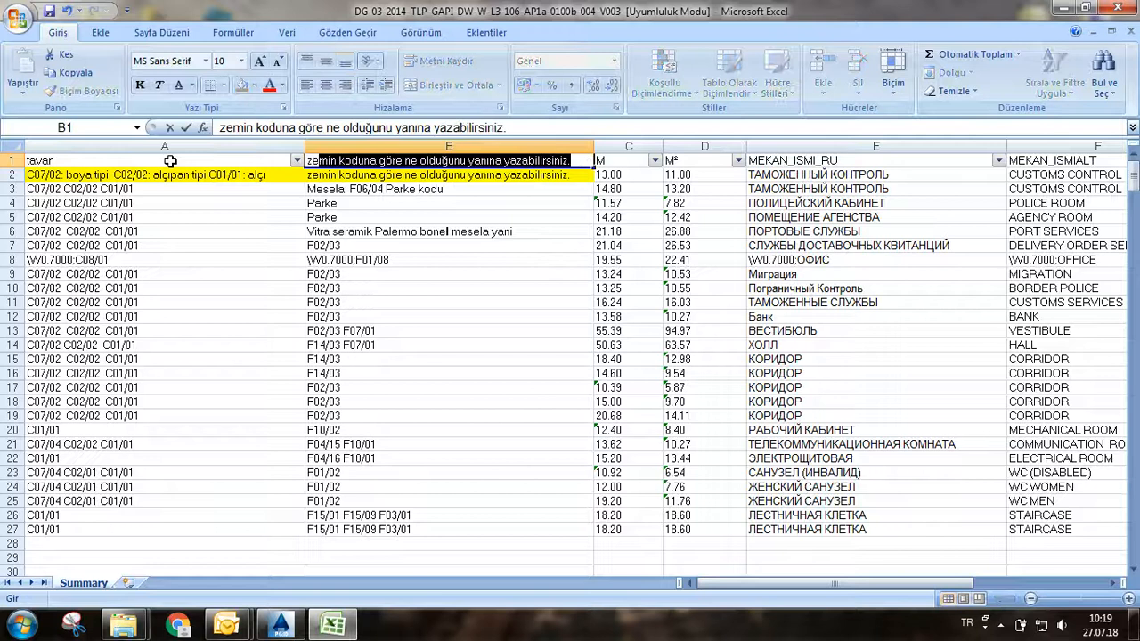
type("min")
key("Delete")
key("Return")
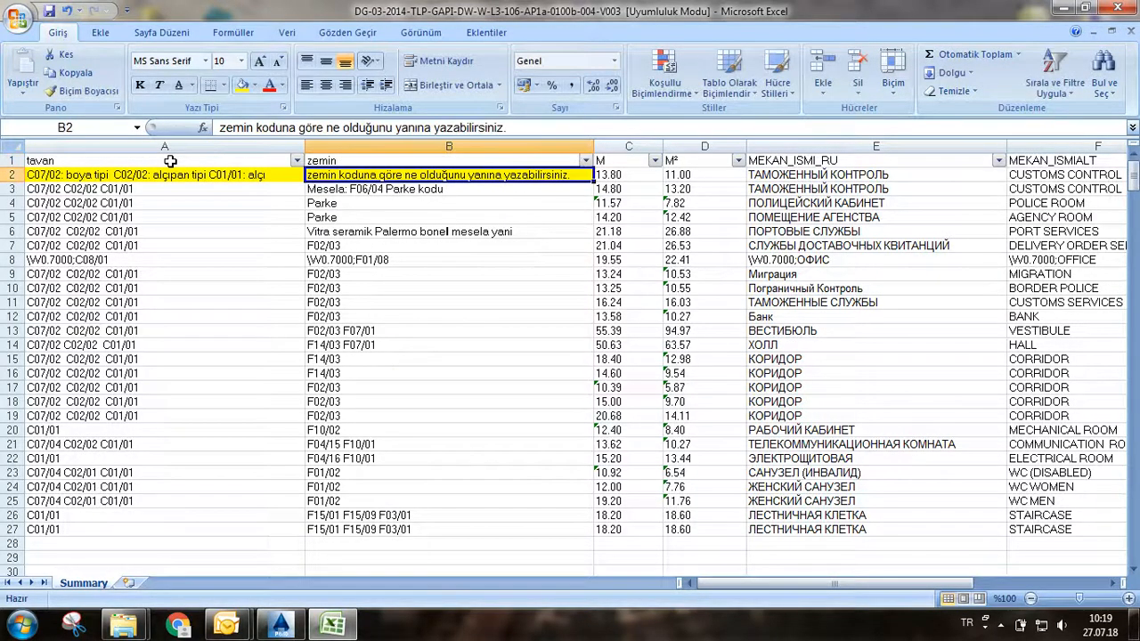
Rename the M column header in C1 as "oda çevresi".
left_click(623, 161)
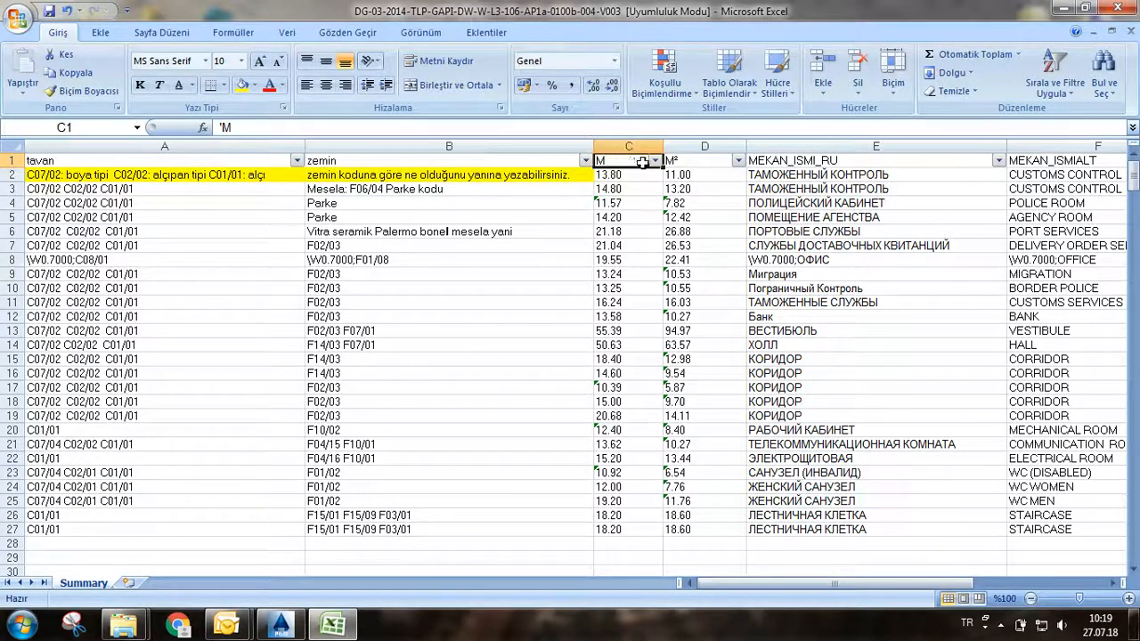
left_click(681, 164)
left_click(633, 158)
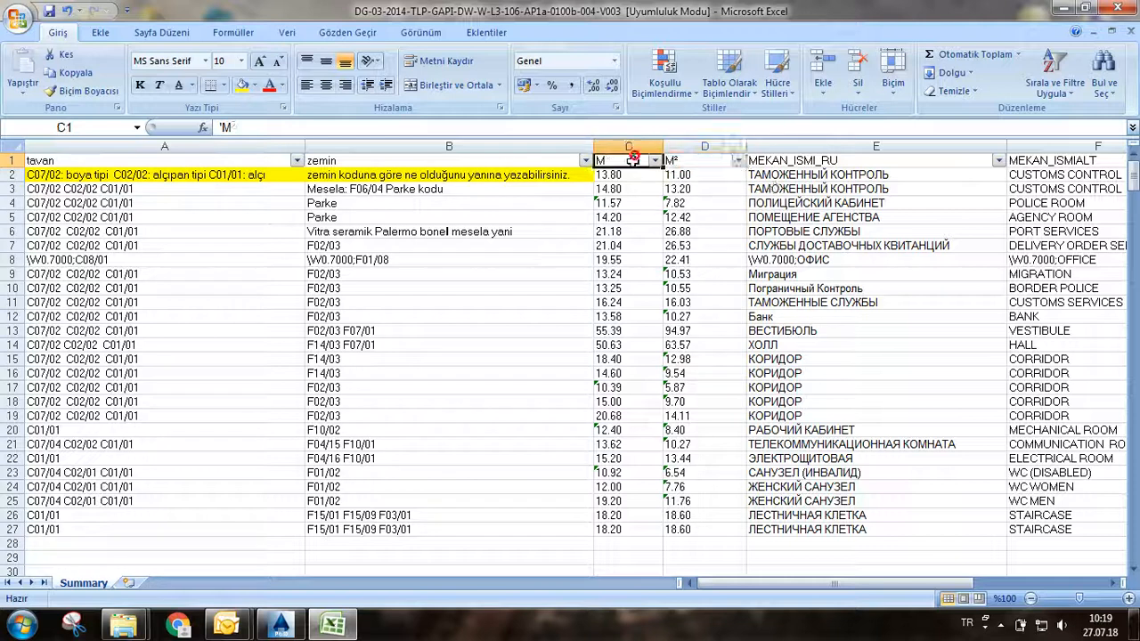
type("oda ")
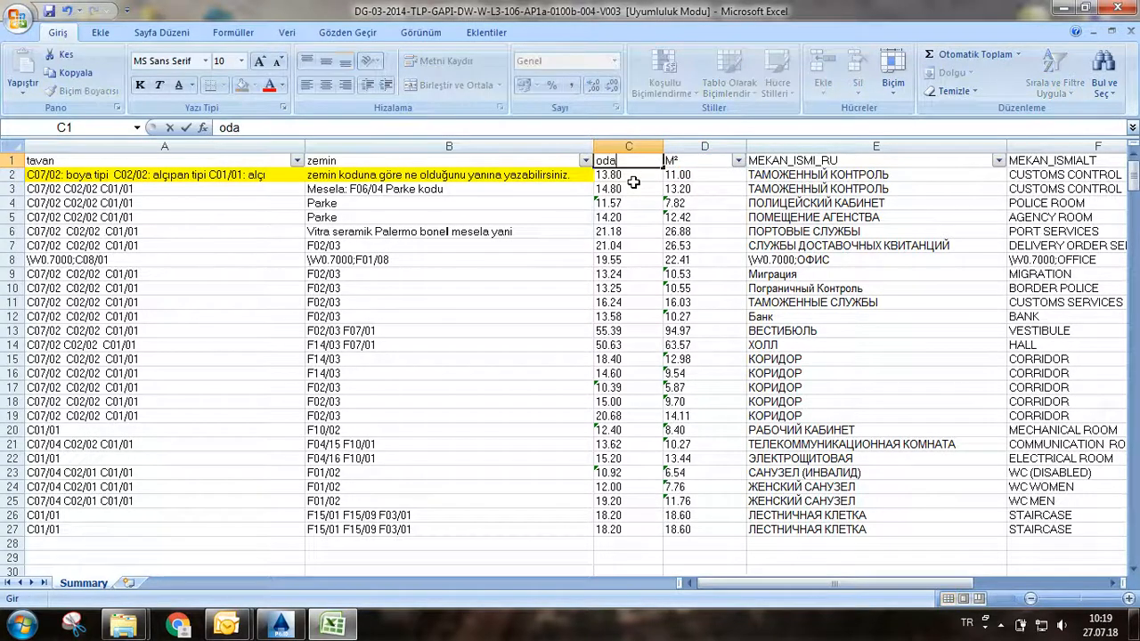
type("çevresi")
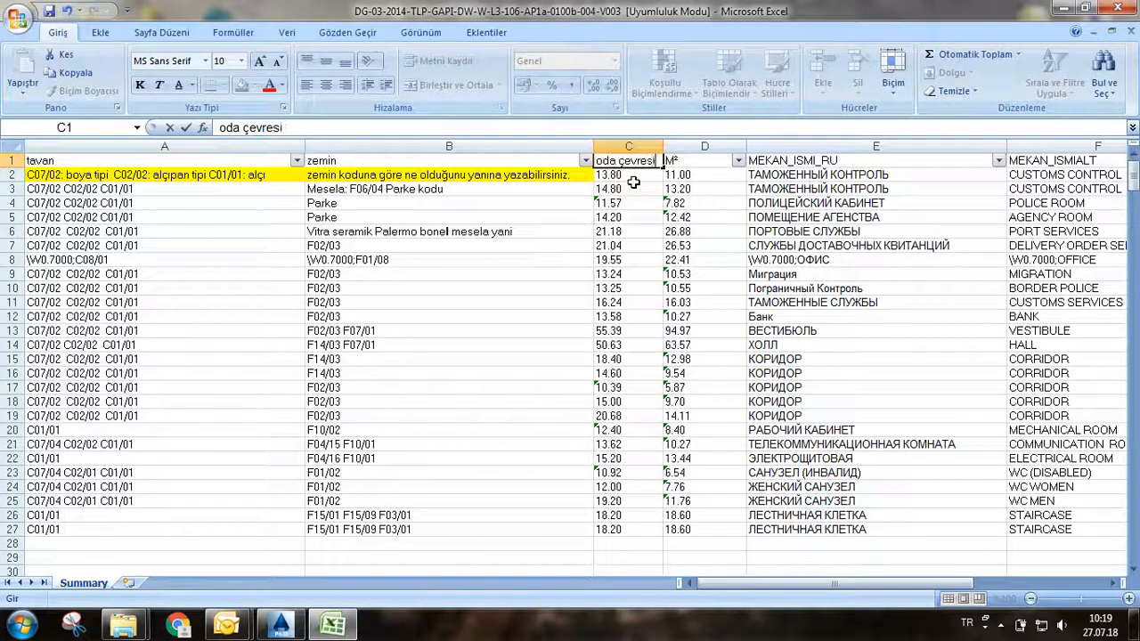
key("Return")
Add "oda" before M² in the header of column D so it reads "oda M²".
key("Right")
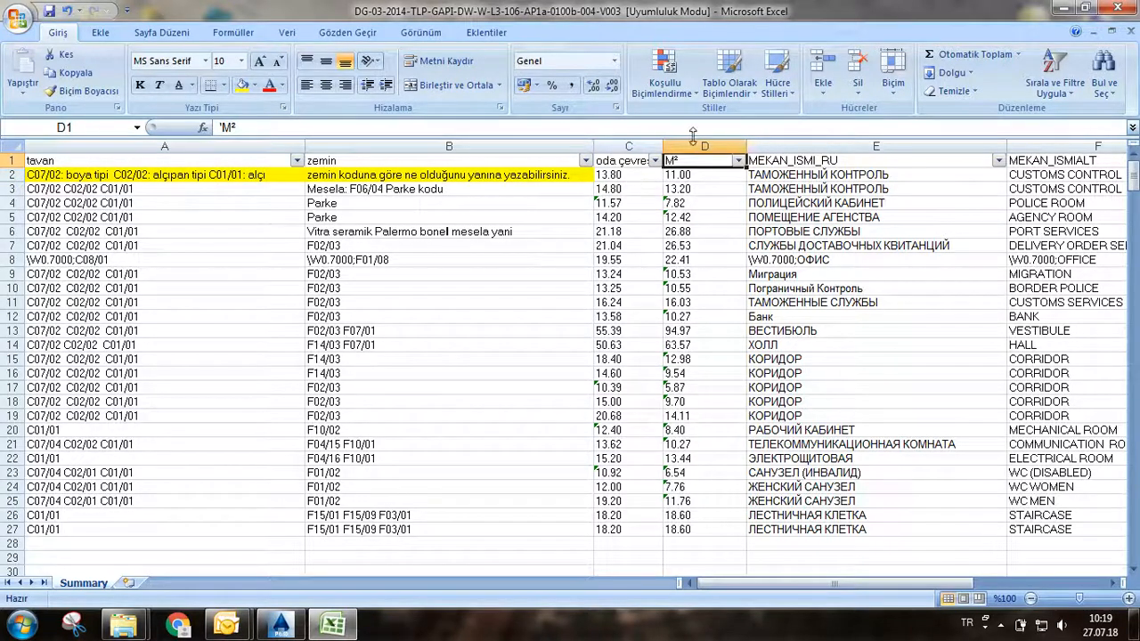
double_click(673, 162)
type("oda")
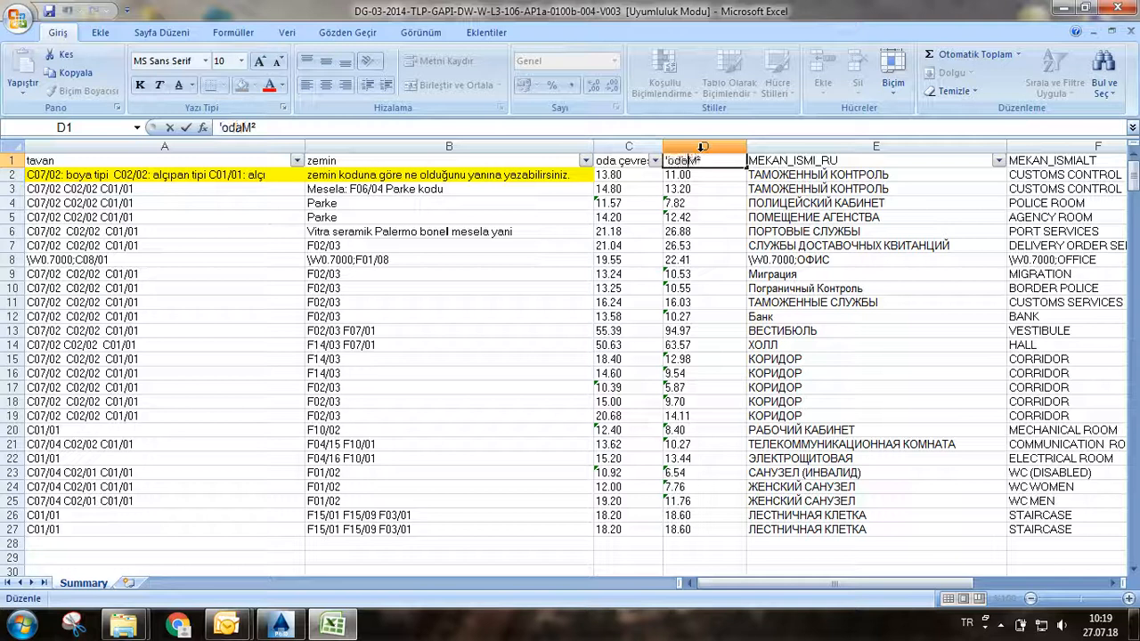
key("Return")
Change the RU ending of the MEKAN_ISMI_RU header so it reads "MEKAN_ISMI_Rusça".
left_click(855, 161)
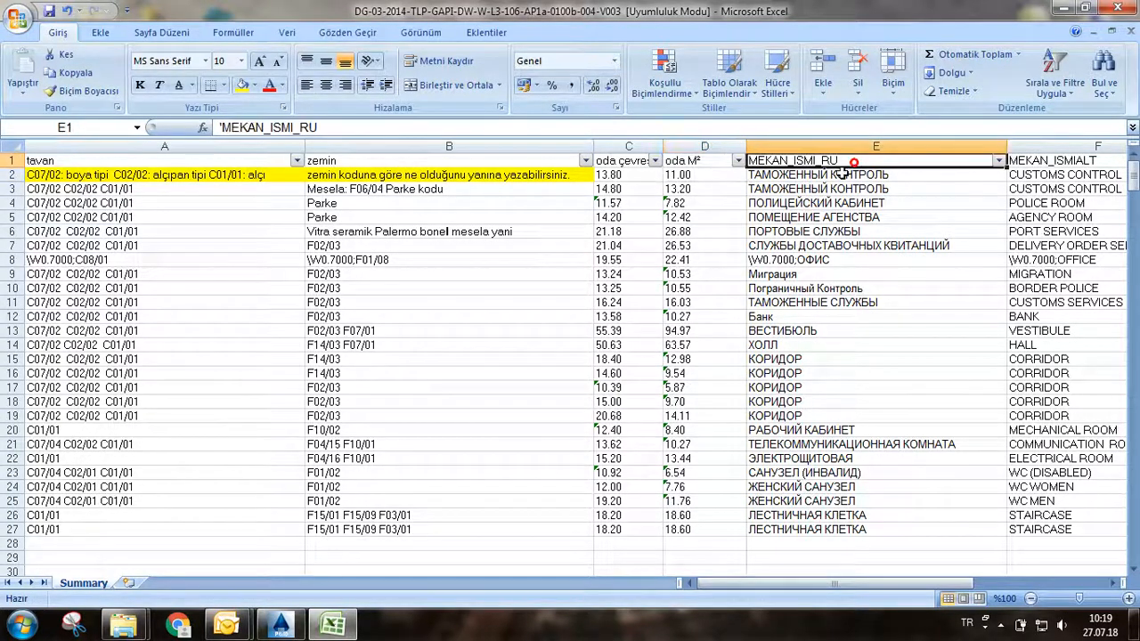
double_click(857, 160)
type("s")
key("BackSpace")
key("BackSpace")
type("usça")
key("Return")
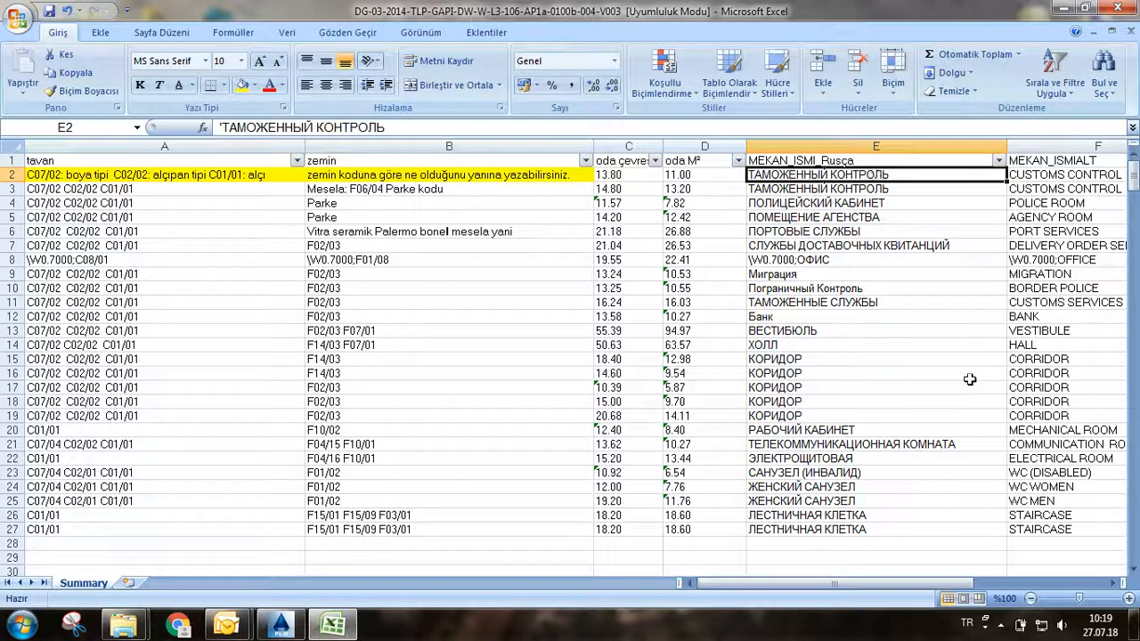
Extend the MEKAN_ISMIALT column header to read "MEKAN_ISMIALT ingilizce".
left_click_drag(853, 584, 891, 599)
double_click(486, 160)
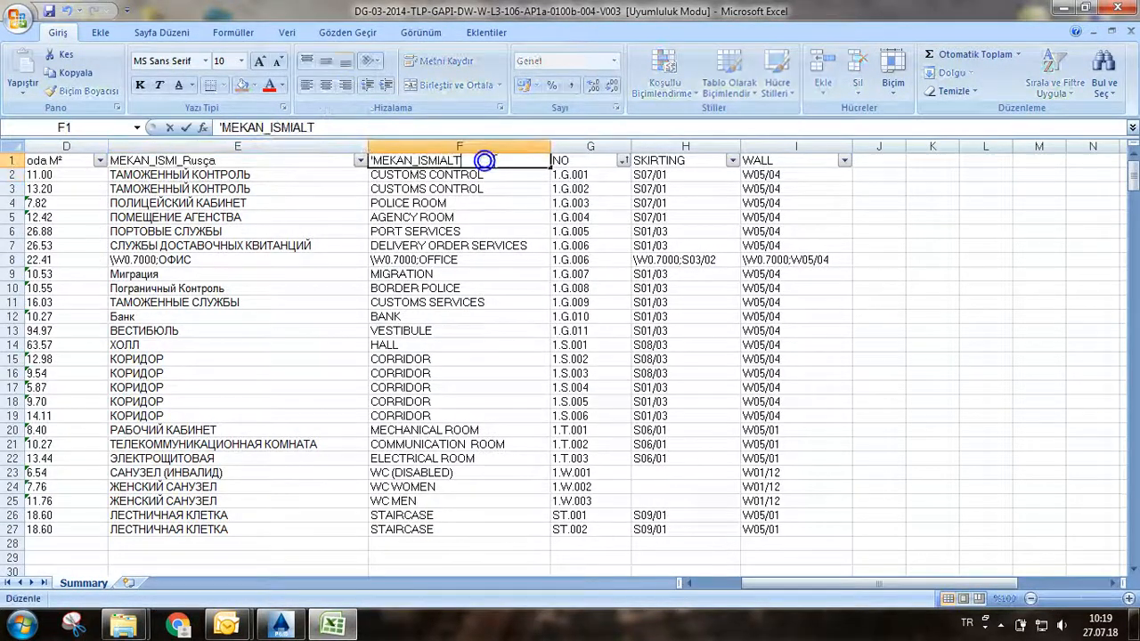
type("(")
type("ngilizce")
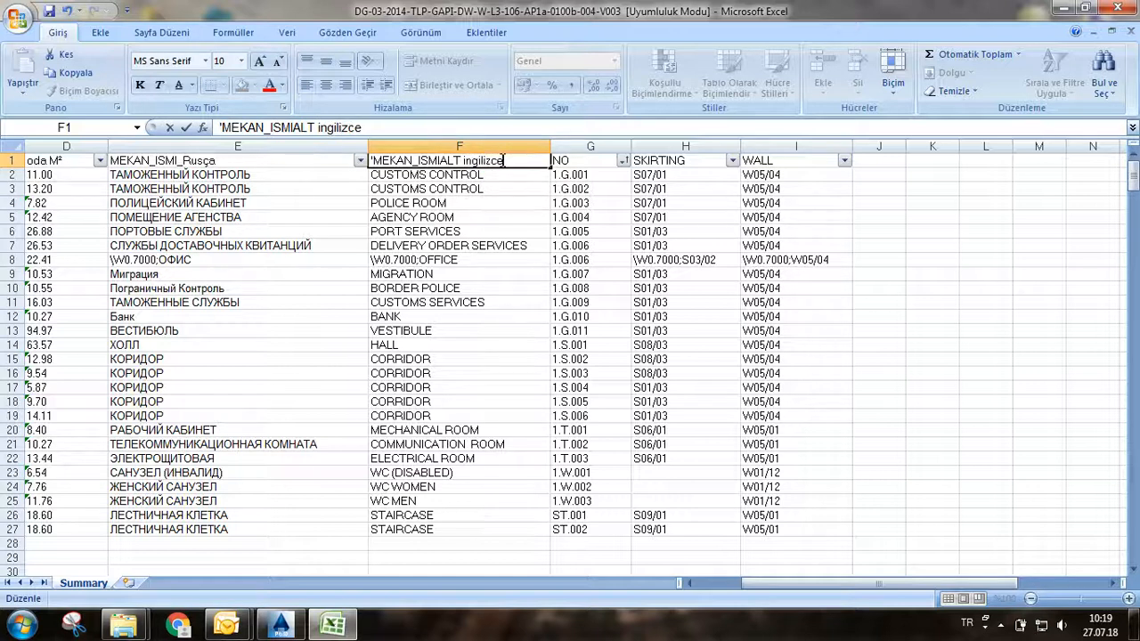
left_click(553, 184)
Add "mahal" before NO in the room number column header so it reads "mahal NO".
left_click(570, 163)
double_click(567, 162)
type("mahal")
left_click(588, 217)
Rename the SKIRTING column header as "süpürgelik tip".
left_click(666, 164)
type("süpürgelik tip")
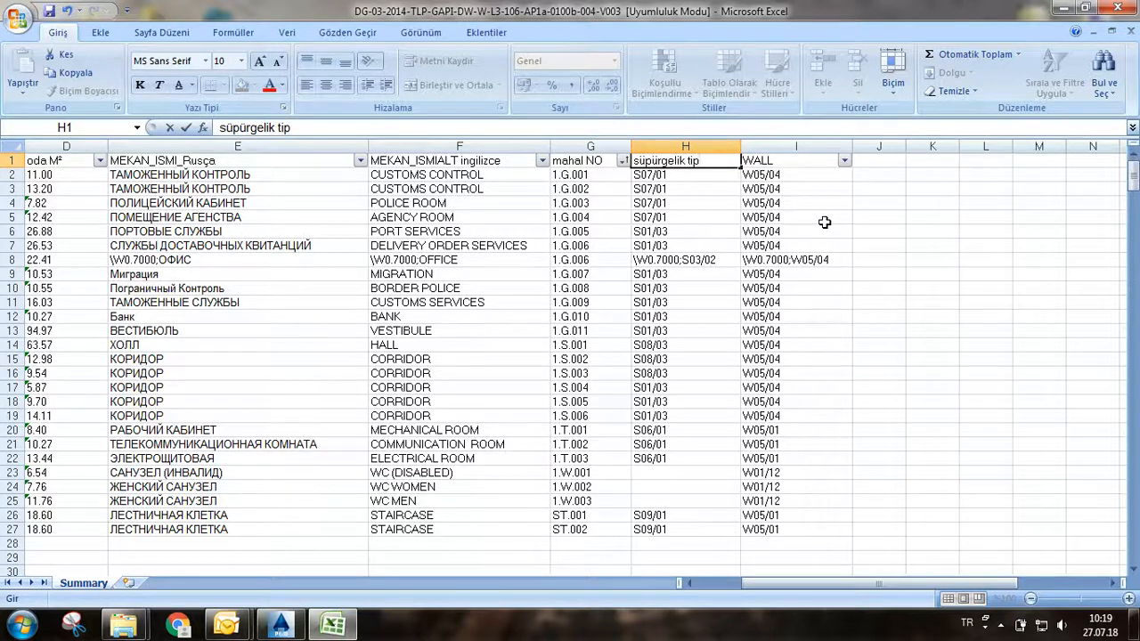
key("Return")
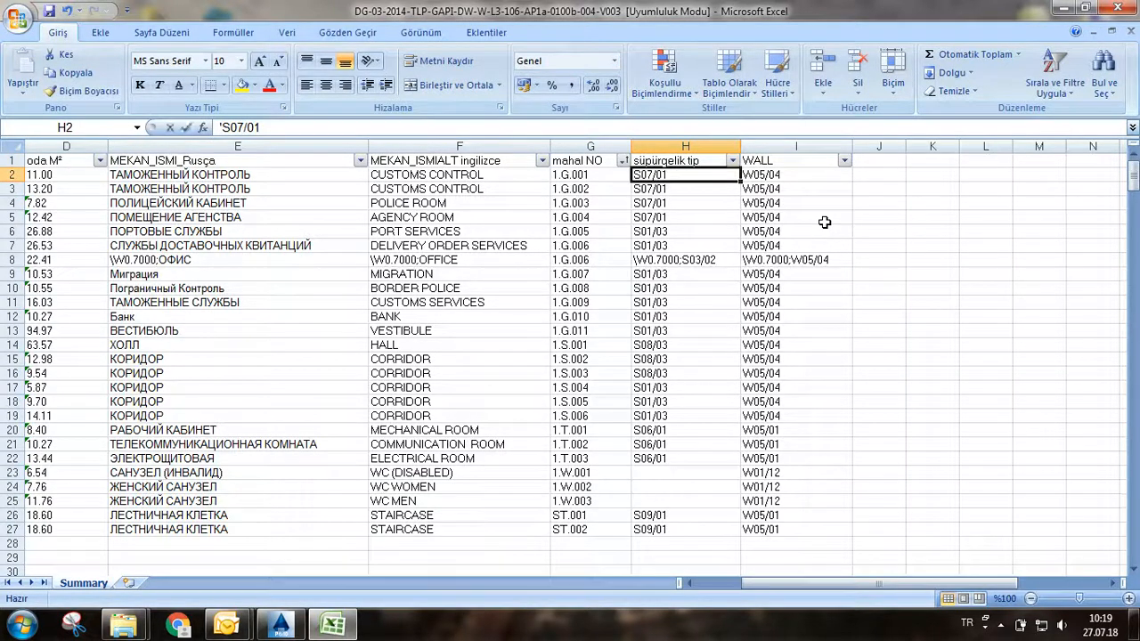
In the skirting column, replace the code in H2 with "aluminyum" and the one in H6 with "seramik".
type("aluminyum")
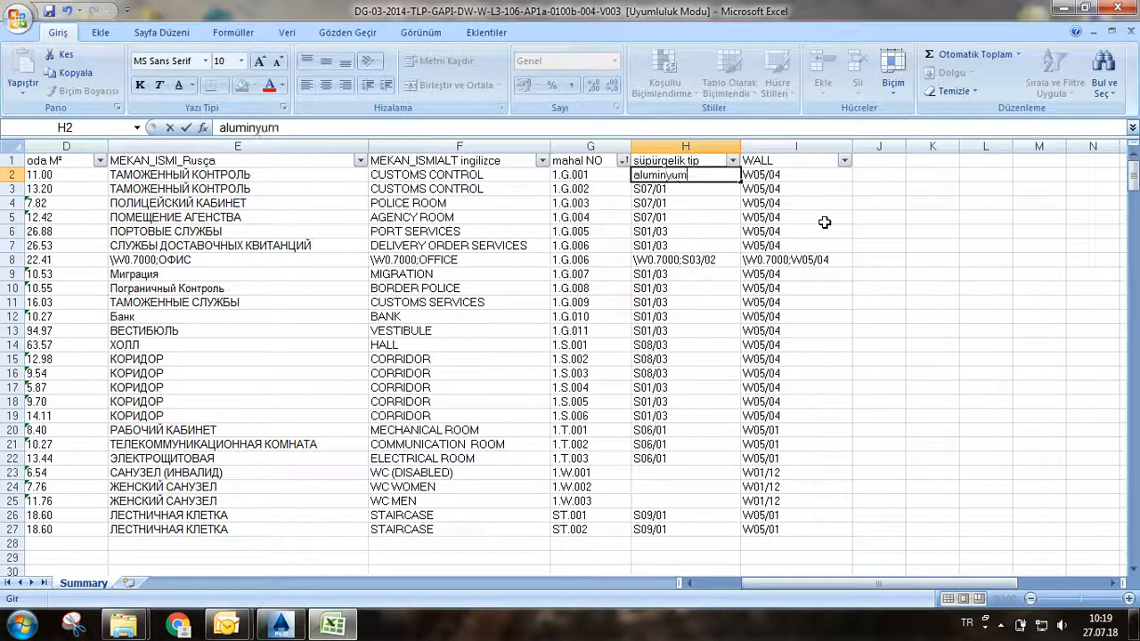
key("Return")
key("Down")
key("Down")
key("Down")
type("seramik")
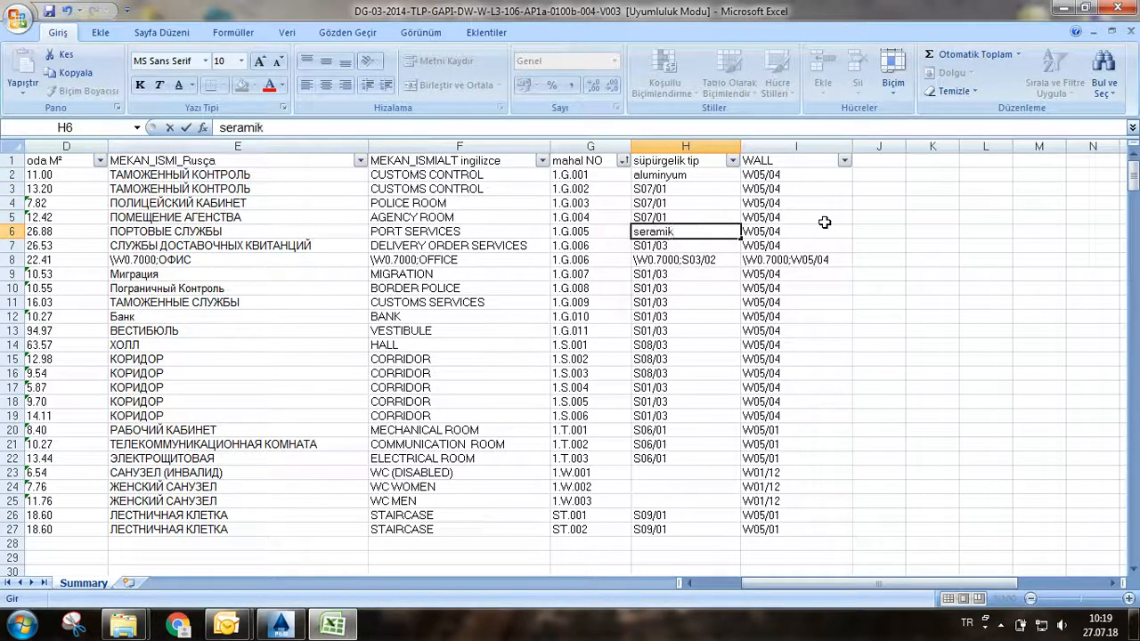
key("Return")
Replace the skirting code of room 1.T.002 in H21 with "mermer süpürgelik mesela".
key("Down")
key("Down")
key("Down")
key("Down")
key("Down")
key("Down")
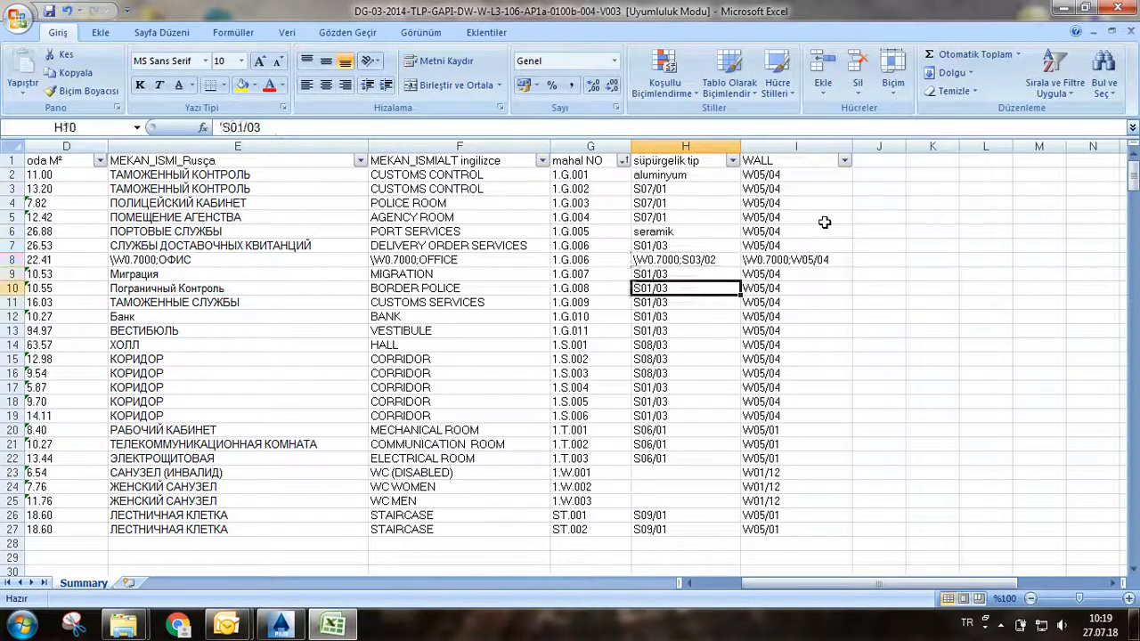
key("Down")
key("Down")
key("Down")
key("Down")
key("Down")
key("Down")
key("Down")
key("Down")
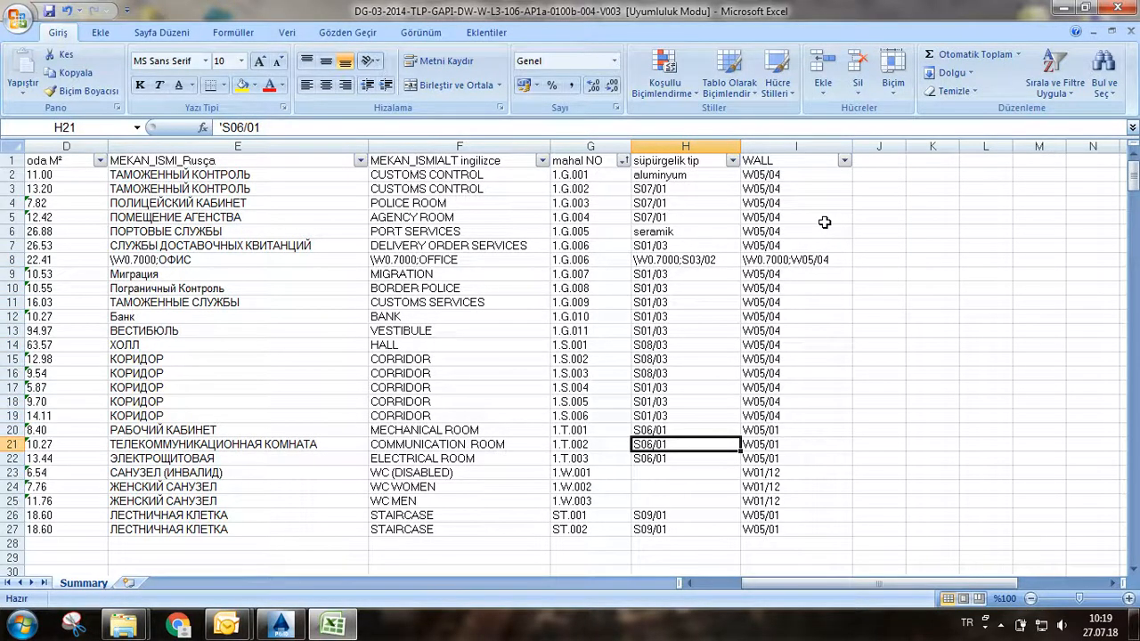
key("BackSpace")
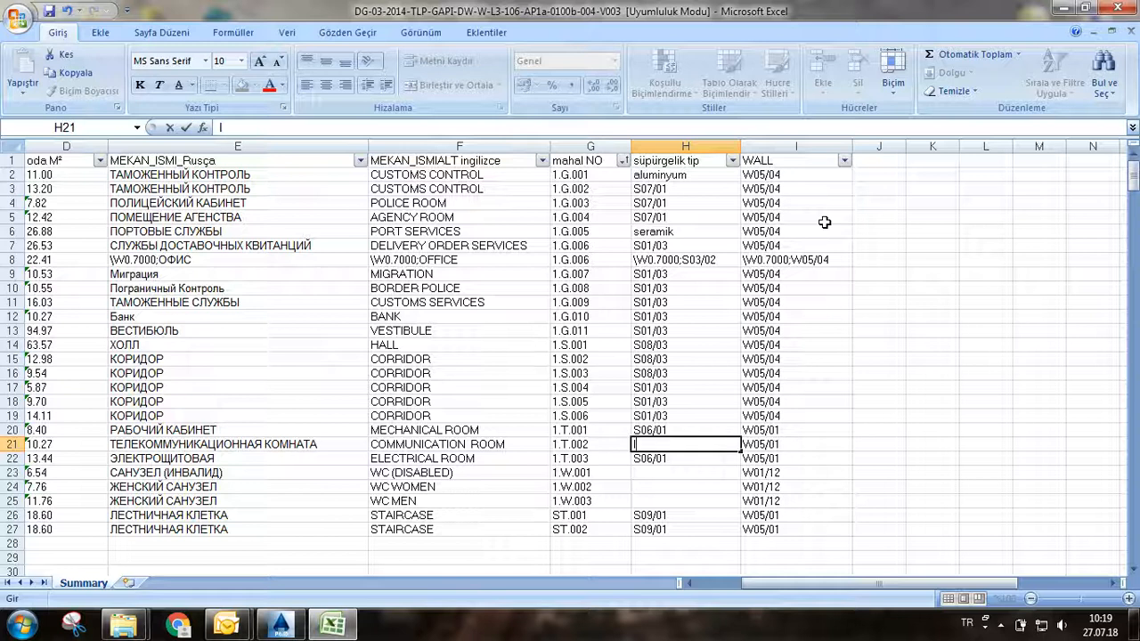
type("mermer")
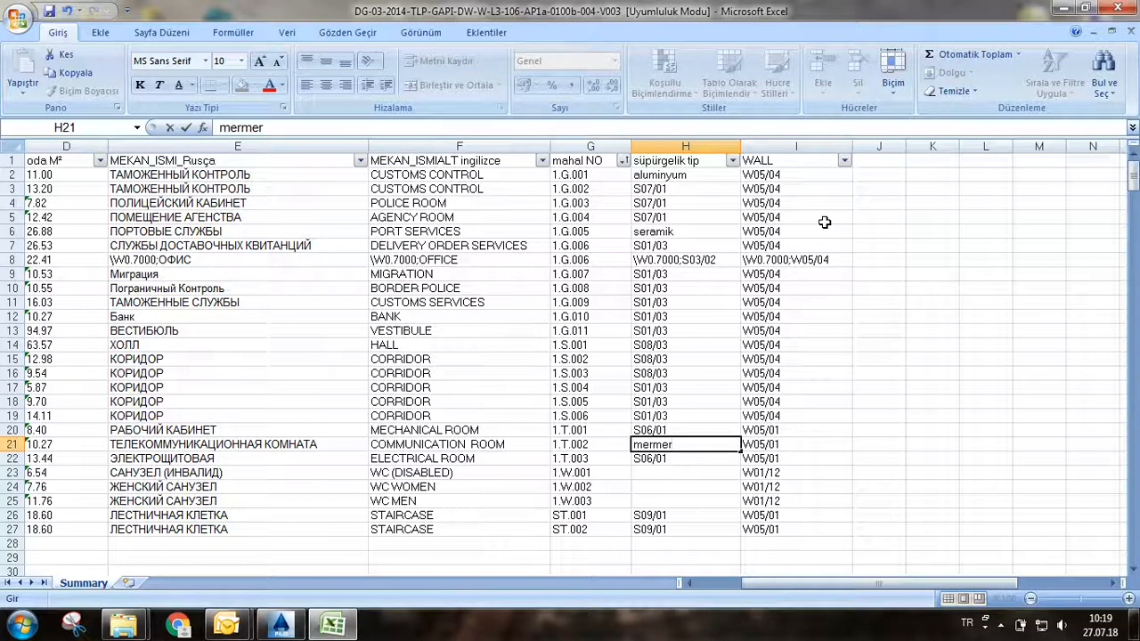
type(" süpürgelik mes")
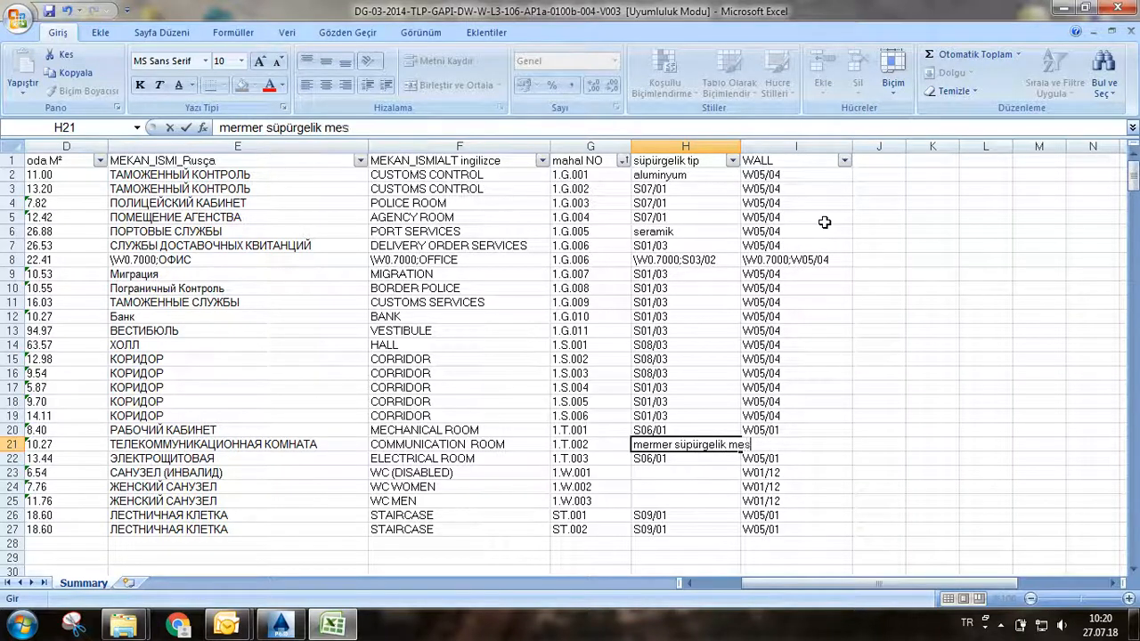
type("ela")
key("Return")
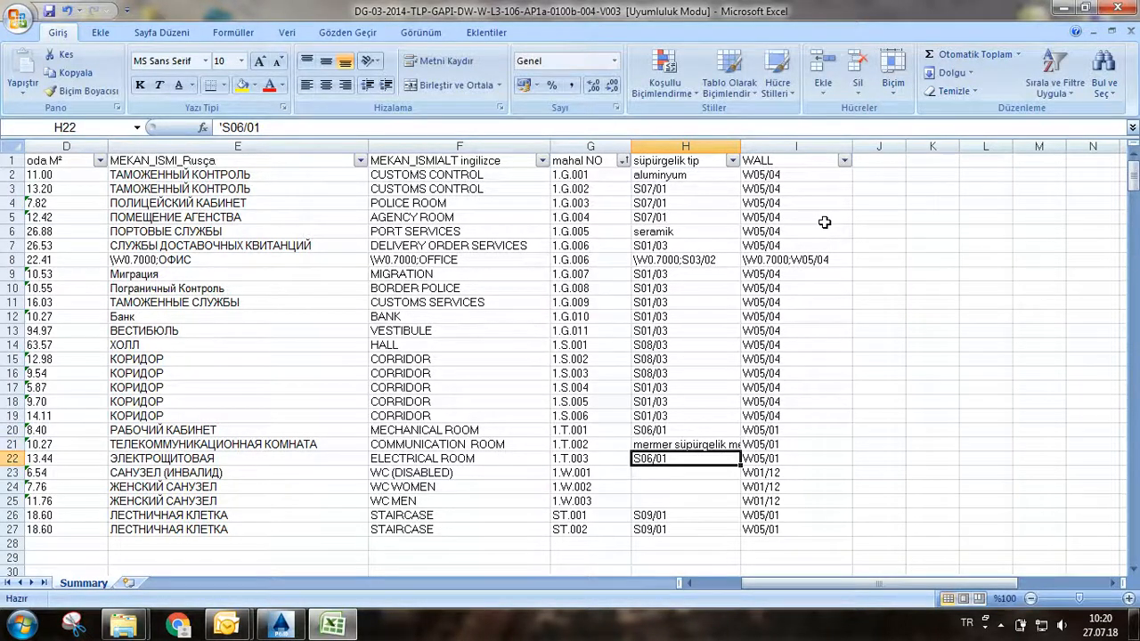
Fit the width of the skirting column to its contents and fill cell H21 with yellow.
double_click(747, 145)
left_click(682, 444)
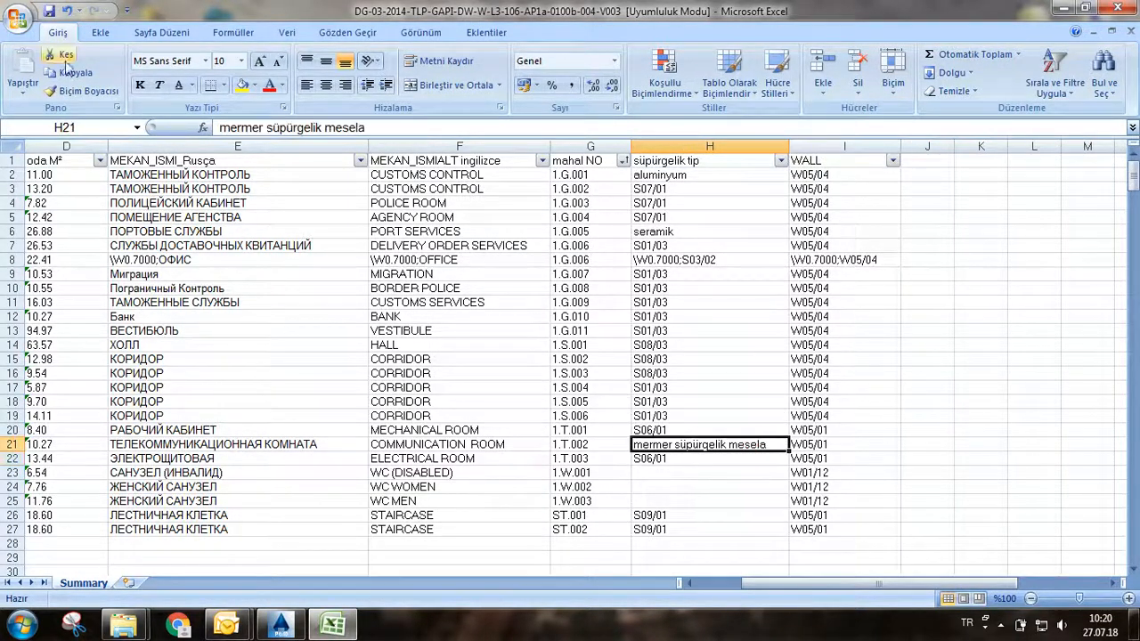
left_click(241, 85)
Rename the WALL column header as "duvar".
left_click(833, 175)
left_click(835, 162)
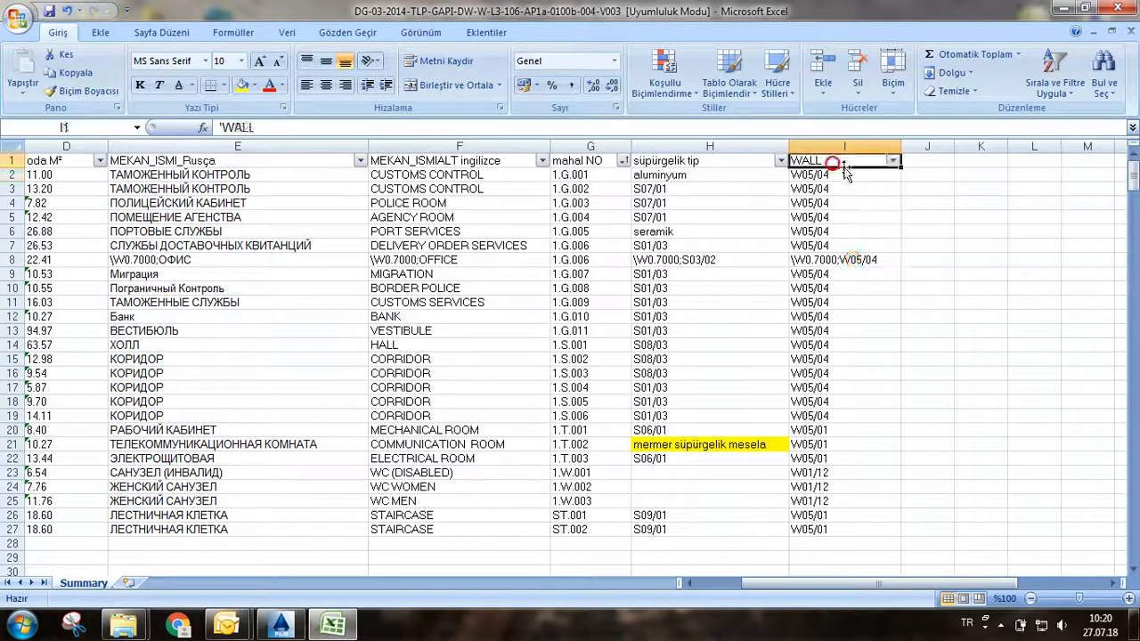
type("duvar")
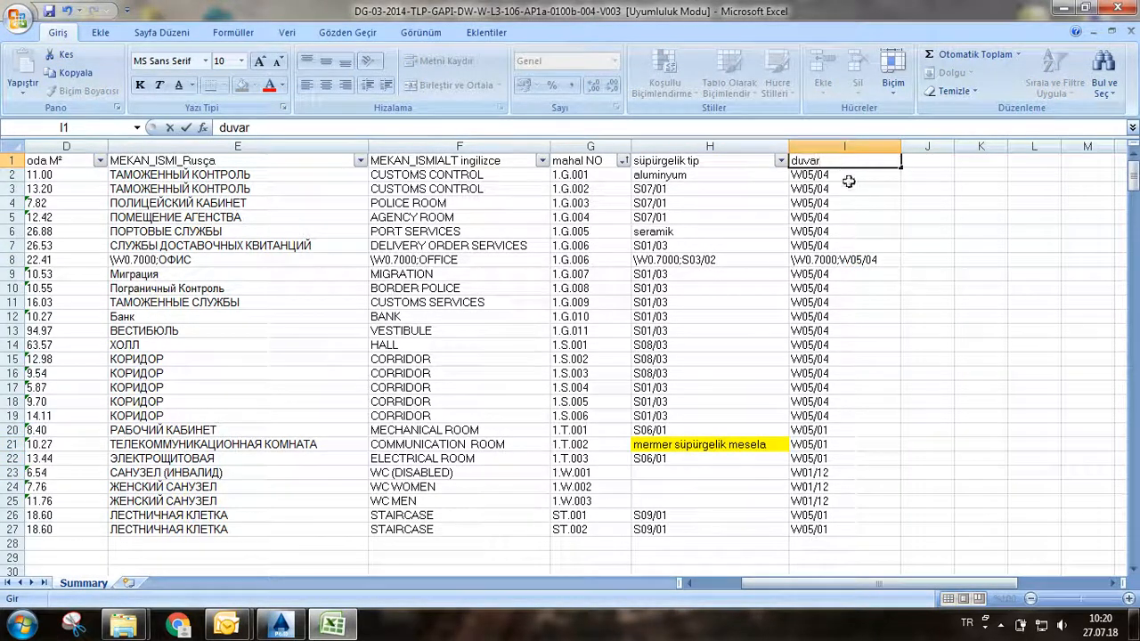
Replace the wall code in I3 with the example material "boya".
left_click(851, 195)
type("boya")
key("Return")
Replace the wall code of the disabled WC in I23 with "seramik".
key("Return")
key("Return")
key("Return")
key("Return")
key("Return")
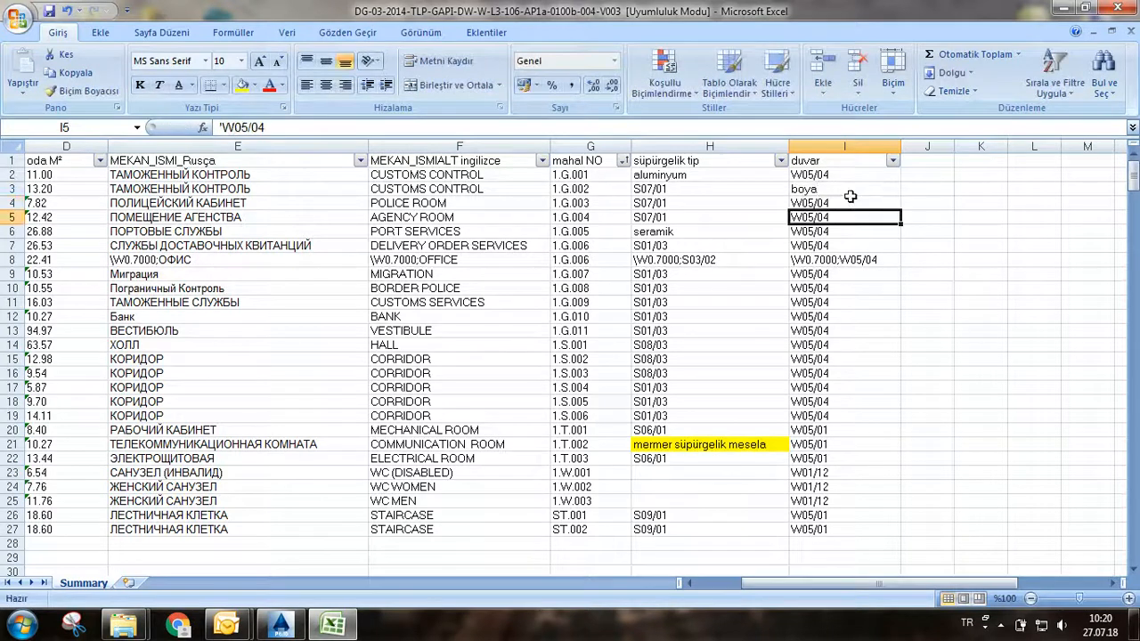
key("Return")
key("Return")
key("Return")
key("Return")
key("Return")
key("Return")
key("Return")
key("Return")
key("Return")
key("Return")
key("Return")
key("Return")
key("Return")
key("Return")
type("seramik")
key("Return")
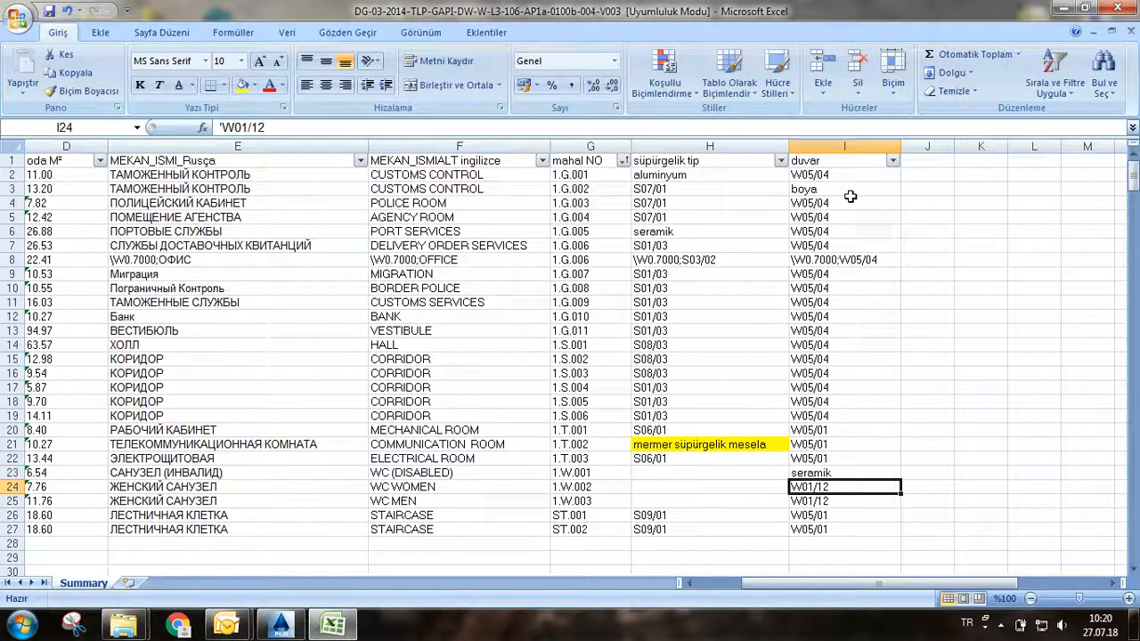
Replace the wall code of the women's WC in I24 with "duvar kağıdı mesela".
type("duvar")
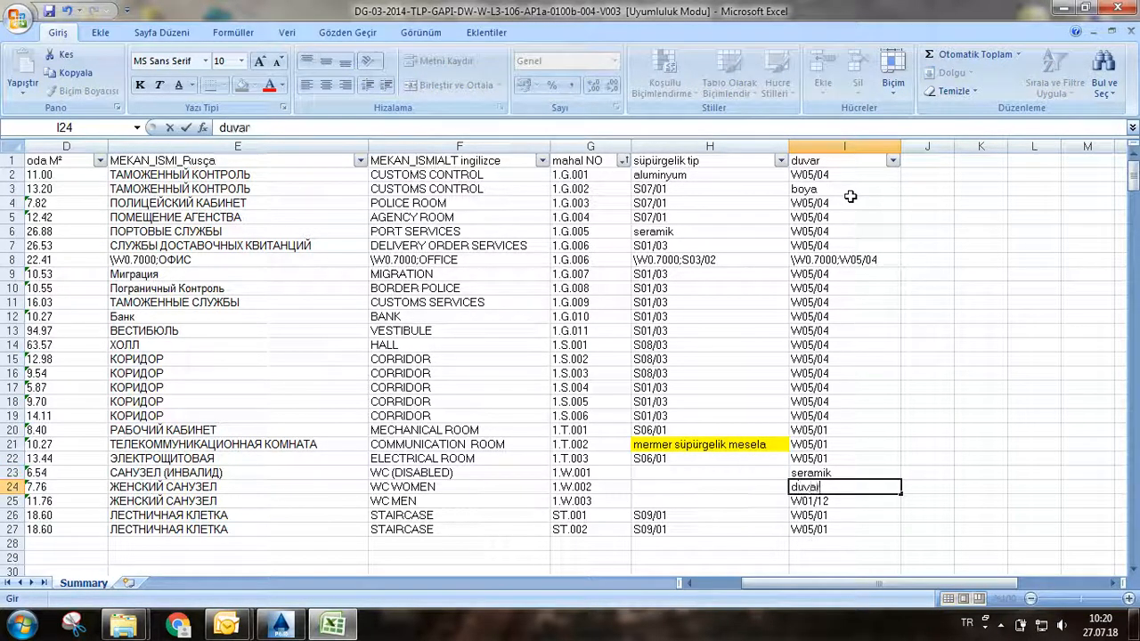
type(" kağ")
type("ıdıd")
type(" mesela")
key("Return")
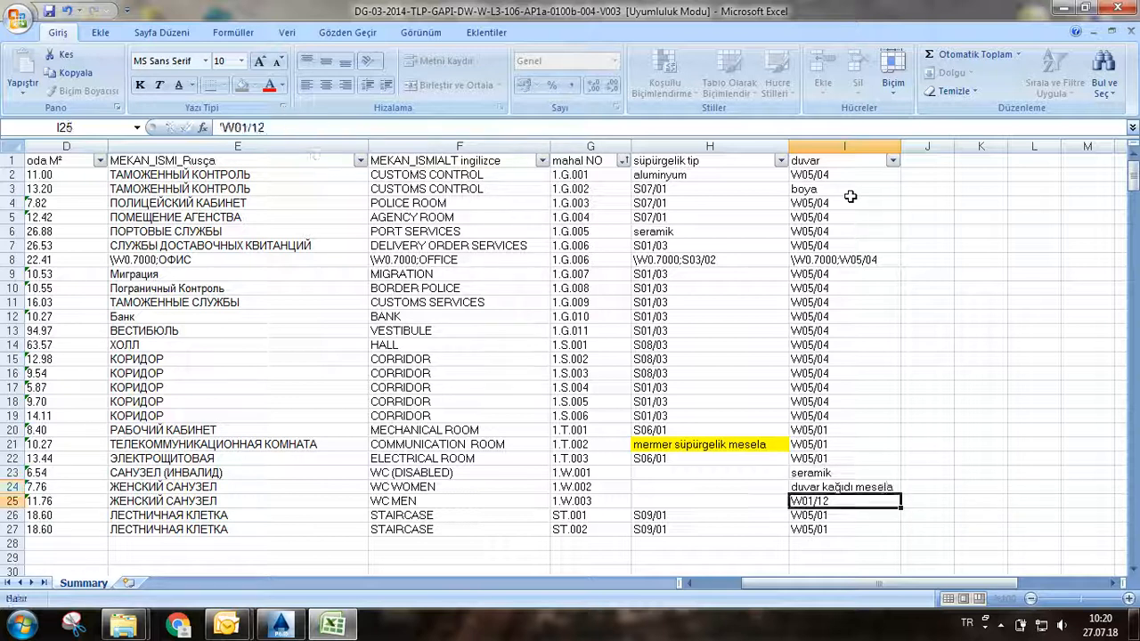
Insert a blank column between the "oda çevresi" and "oda M²" columns.
left_click(341, 416)
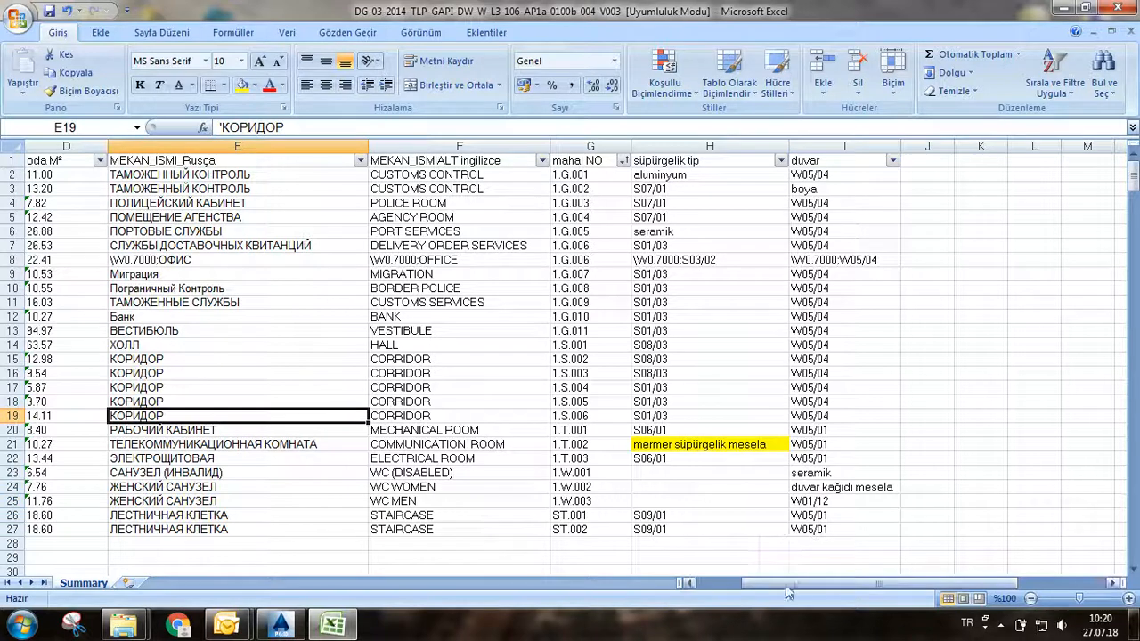
left_click_drag(792, 588, 748, 588)
left_click(466, 339)
left_click(592, 302)
left_click(624, 231)
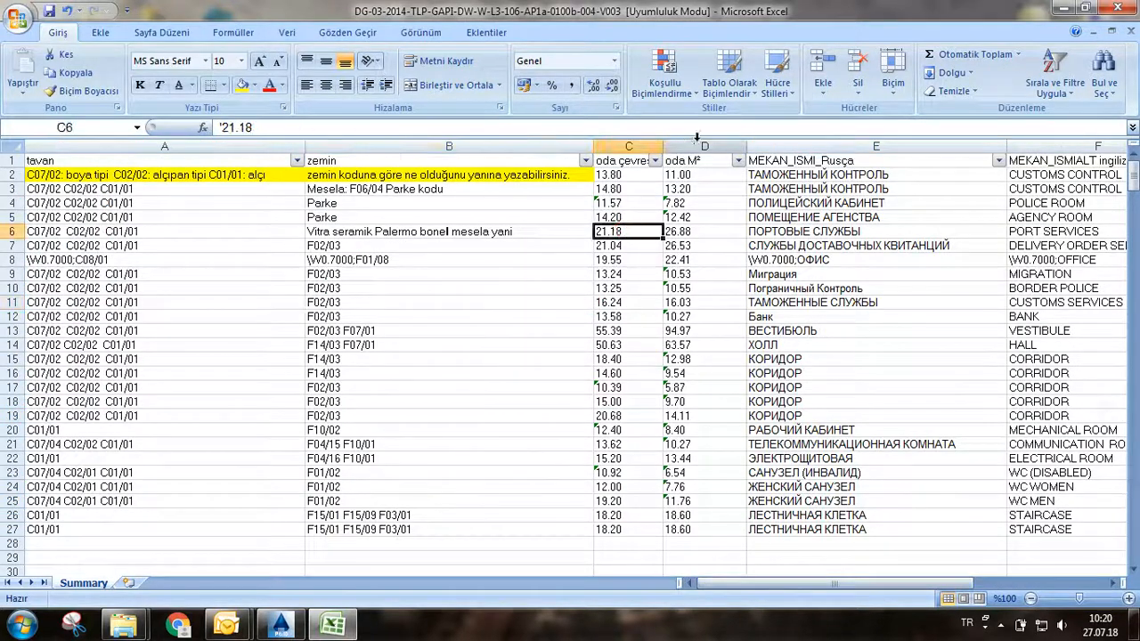
left_click(704, 146)
left_click(824, 71)
Enter "tavan yüksekliği ayrıca yazabilirsiniz." as the header of the blank column D.
left_click(623, 187)
left_click(766, 175)
left_click(757, 161)
left_click(694, 160)
type("t")
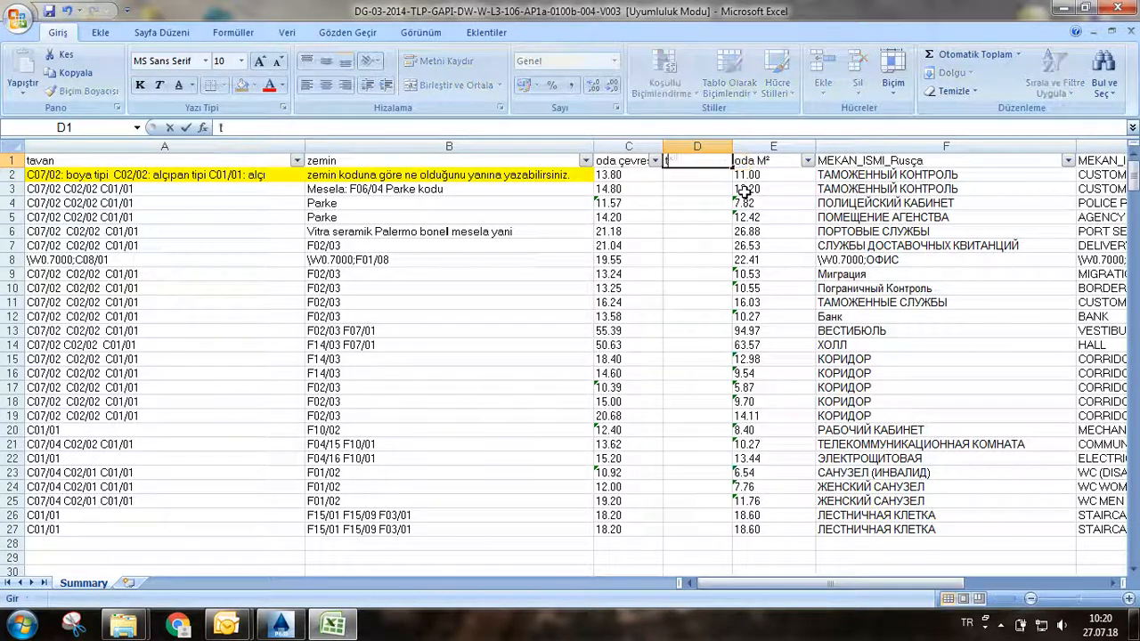
type("avan yüksekliği ay")
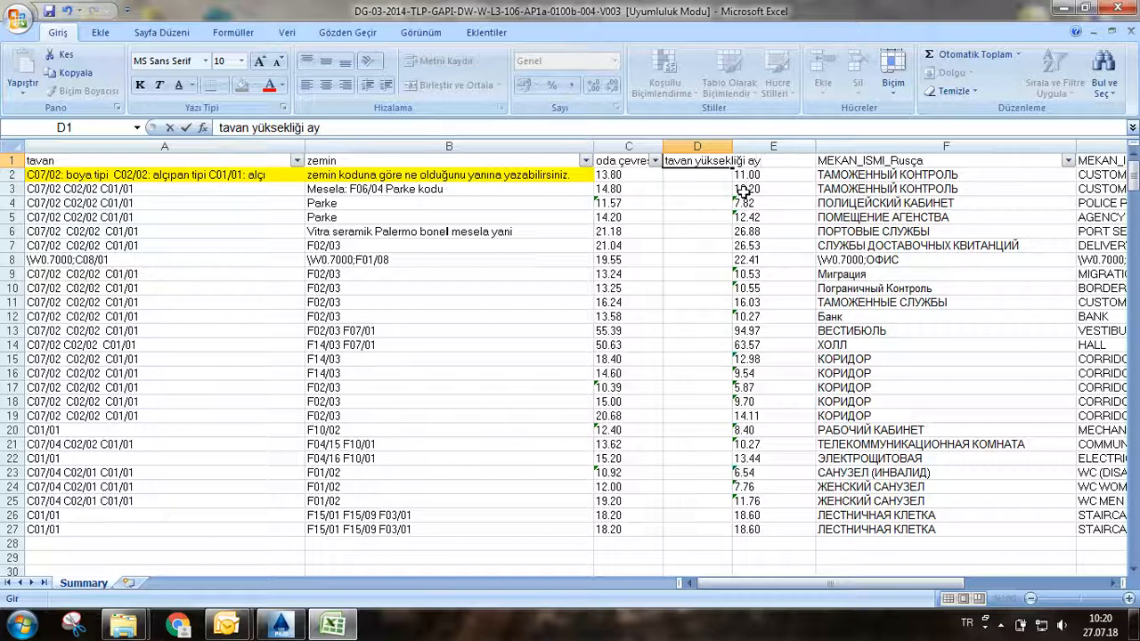
type("rıca yazabilirsin")
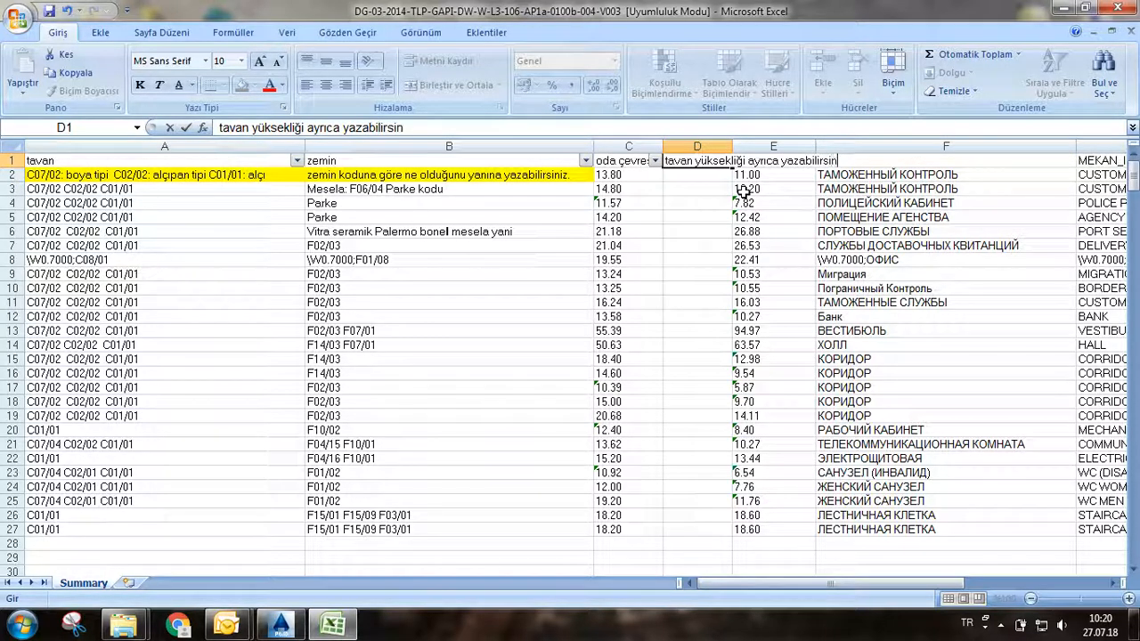
type("iz.")
key("Return")
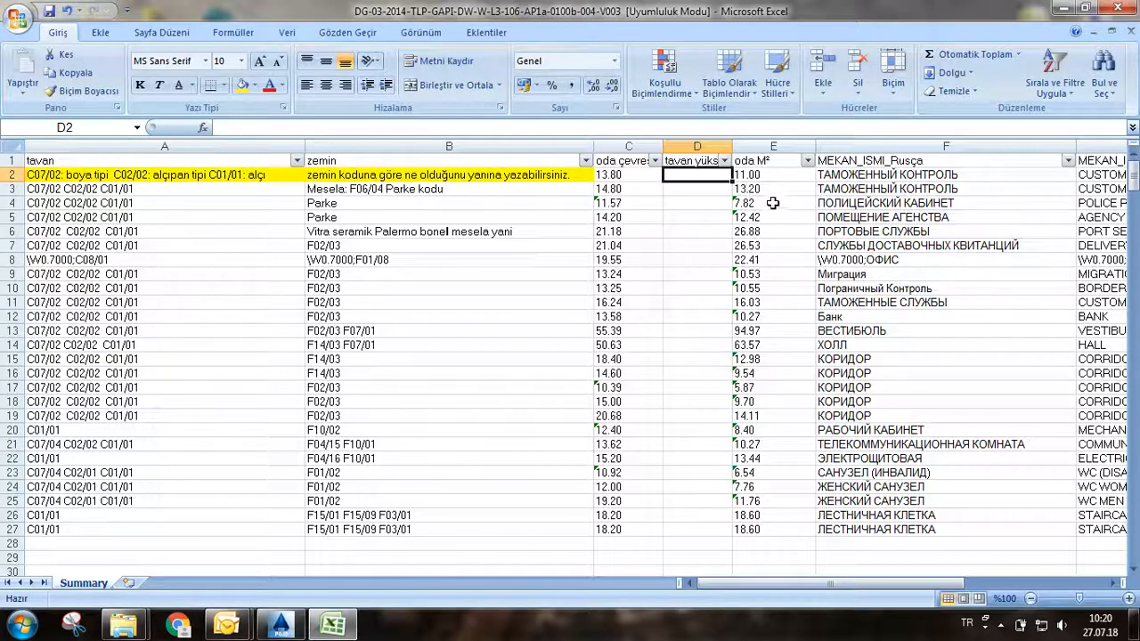
Widen column D to show its full header and enter 3.20 as the ceiling height in D2.
left_click_drag(736, 143, 927, 141)
left_click(725, 192)
left_click(773, 180)
type("3.20")
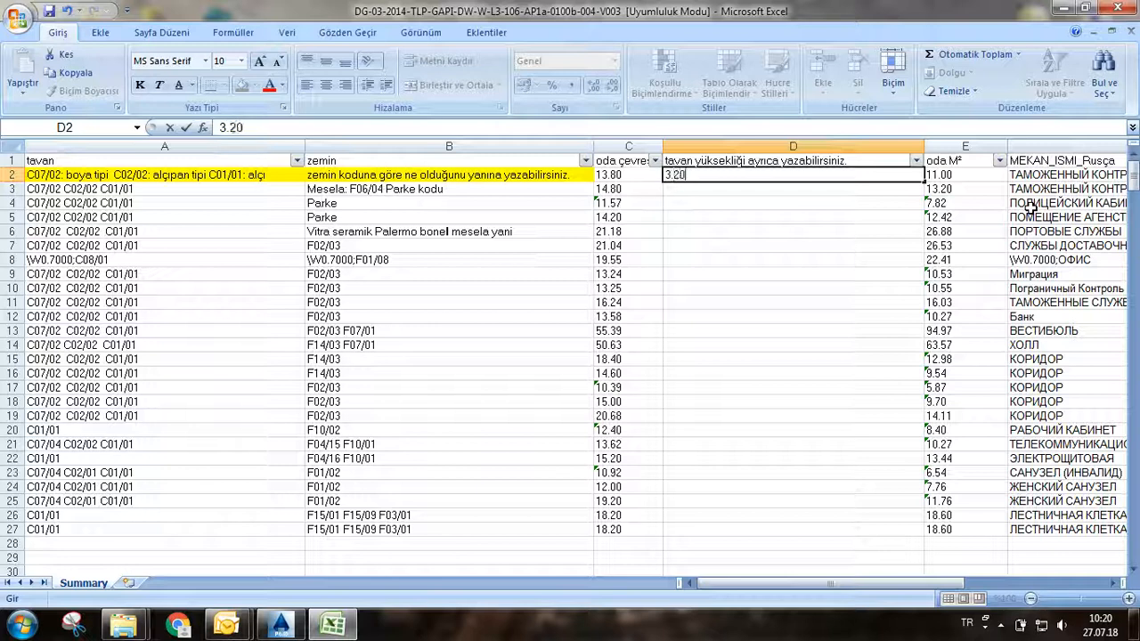
key("Return")
key("Up")
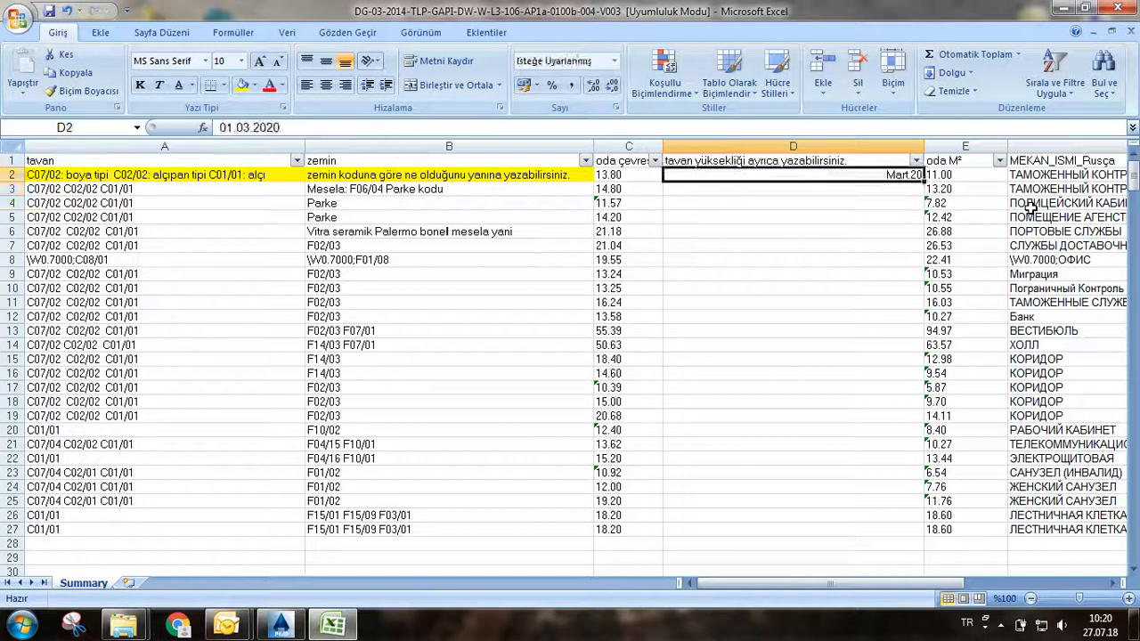
Format the ceiling height cells D2:D27 as Number (Sayı).
left_click_drag(868, 178, 904, 523)
left_click(613, 61)
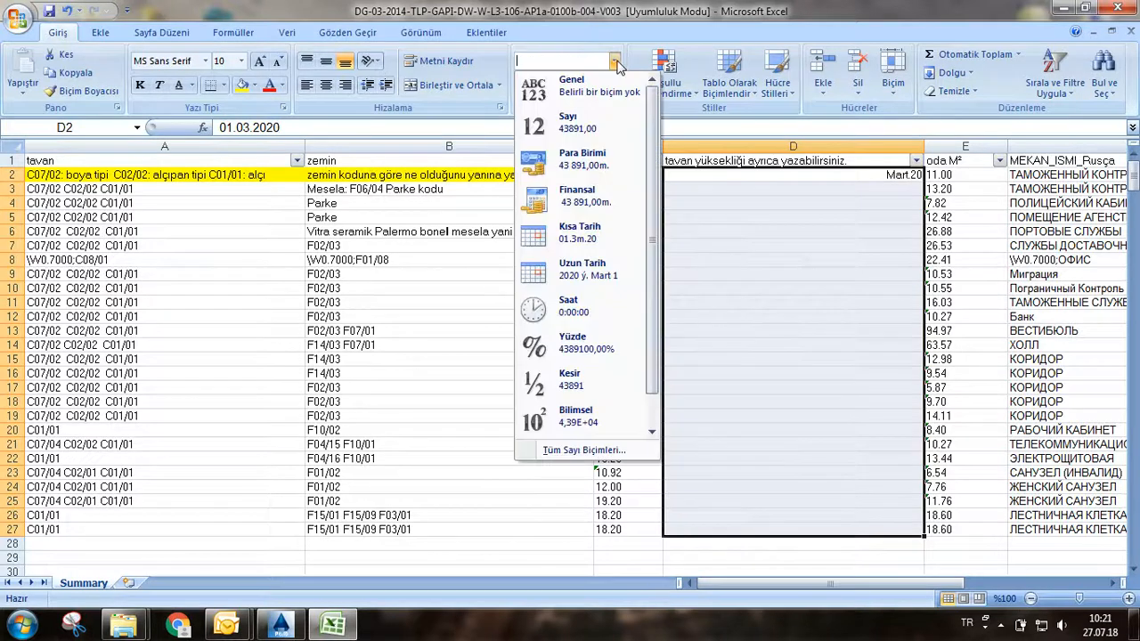
left_click(591, 125)
Enter the ceiling heights 3,20 in D2 and 2,8 in D3.
left_click(874, 180)
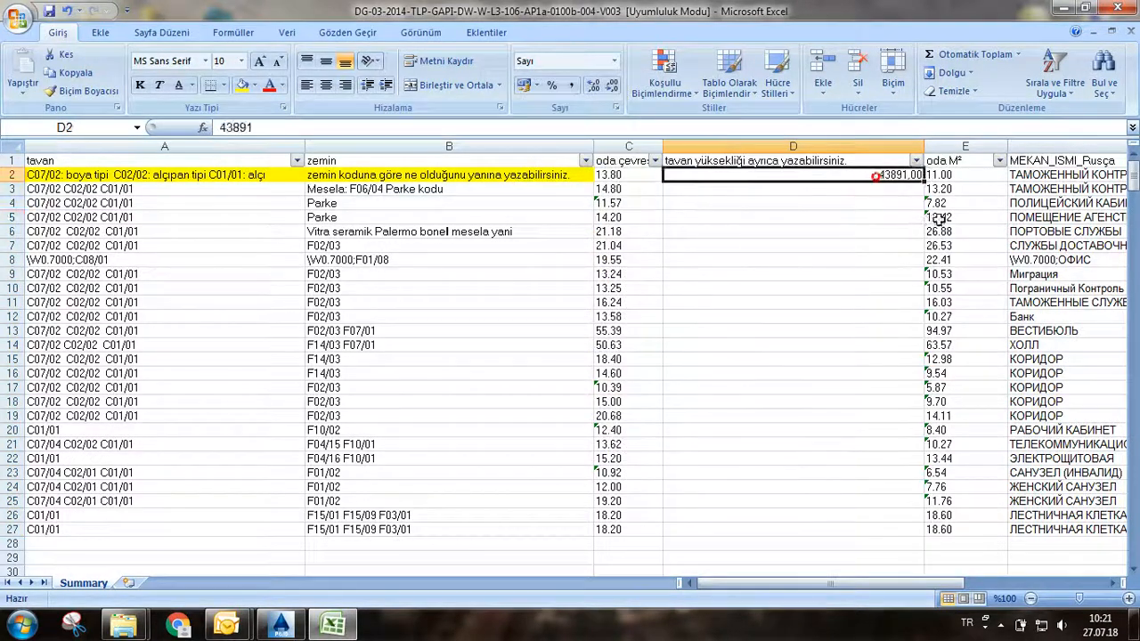
type("3,20")
key("Return")
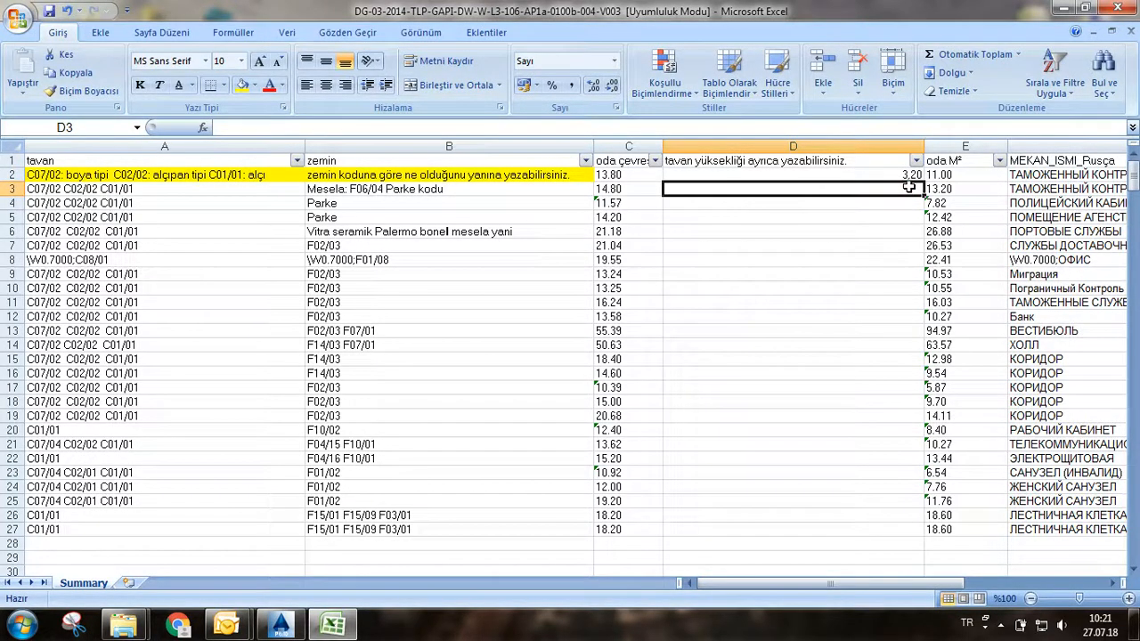
type("2,8")
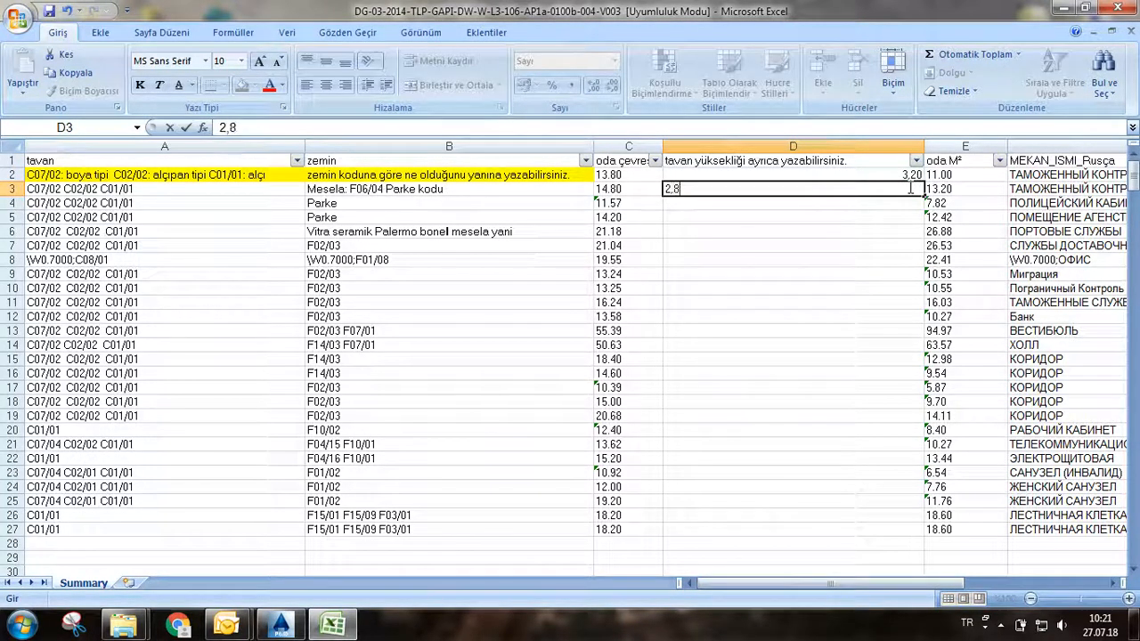
key("Return")
left_click(882, 185)
left_click(889, 175)
Insert a blank column before the "oda M²" column and narrow columns D and E.
left_click(966, 145)
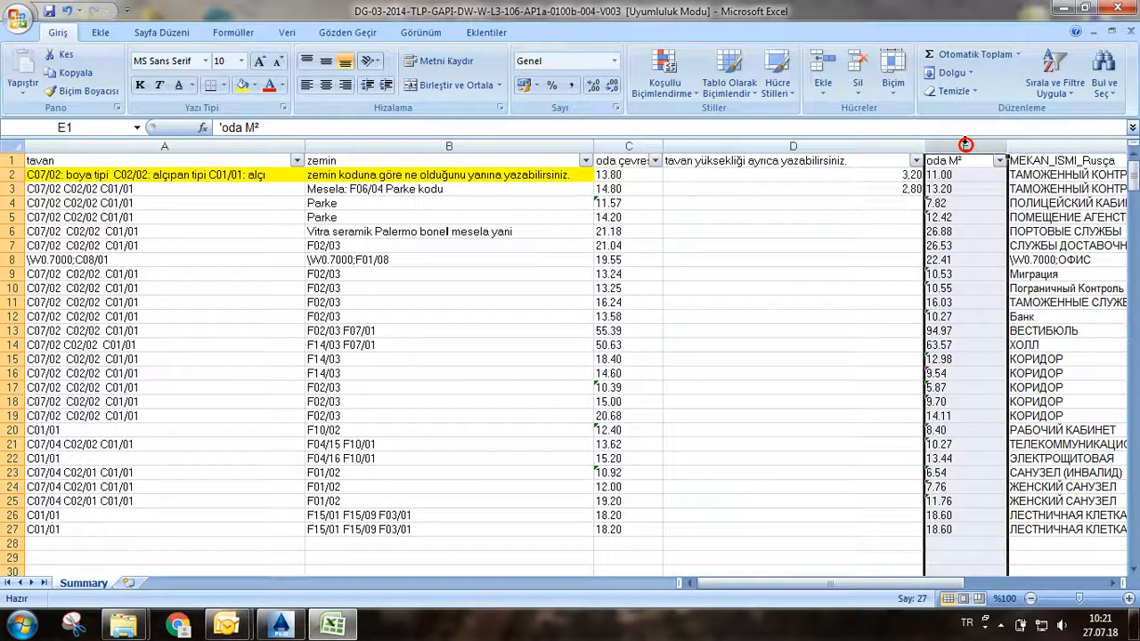
left_click(823, 64)
left_click(861, 218)
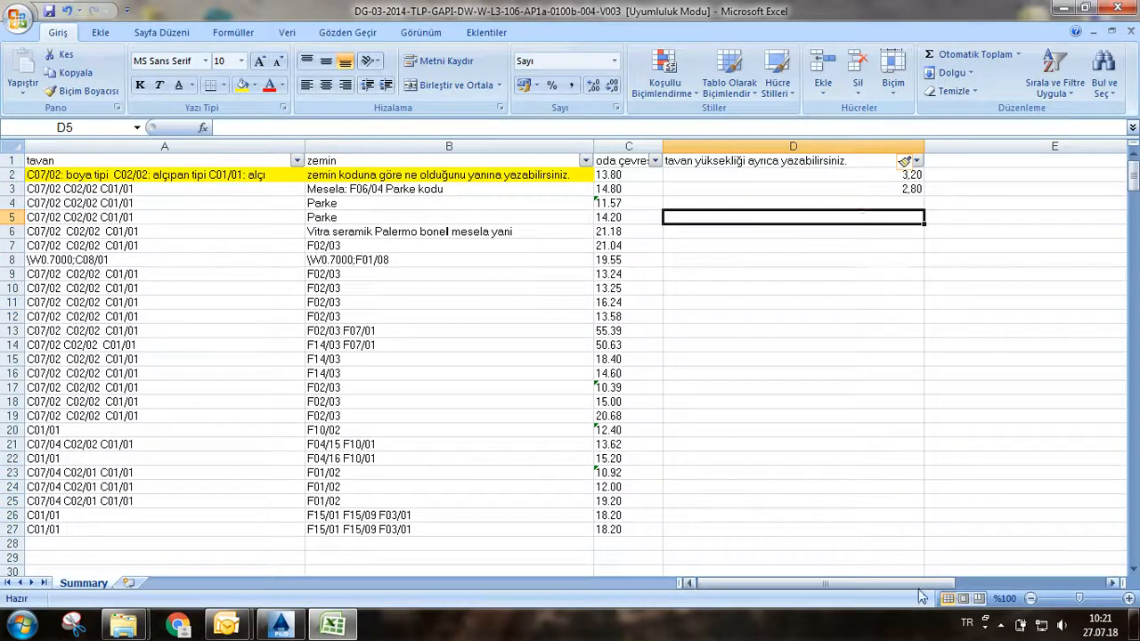
left_click_drag(924, 147, 872, 146)
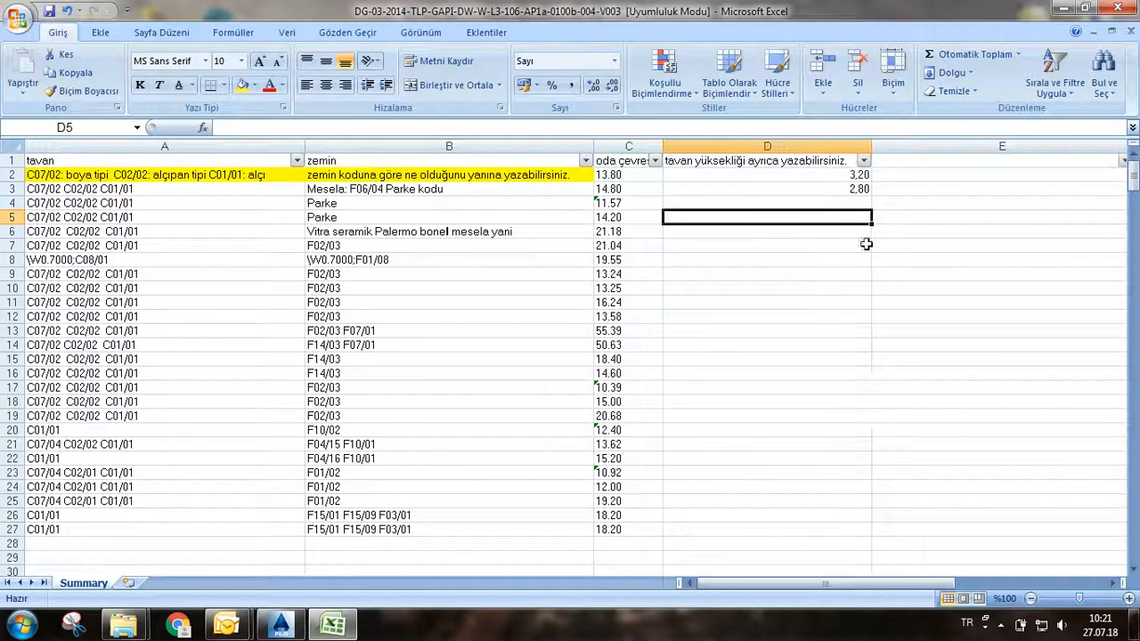
mouse_move(900, 585)
left_mouse_down()
mouse_move(928, 579)
mouse_move(909, 584)
left_mouse_up()
left_click_drag(850, 148, 693, 148)
Try to multiply the room perimeter by the ceiling height in E2 with the formula =sum(C2*D2).
left_click(628, 175)
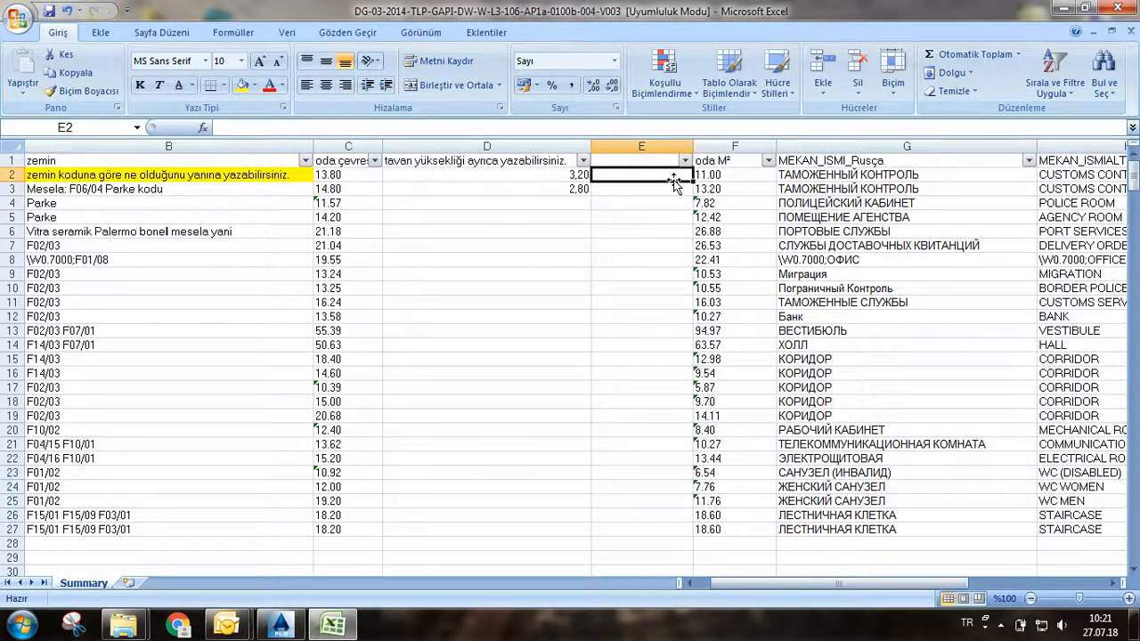
type("=sum()")
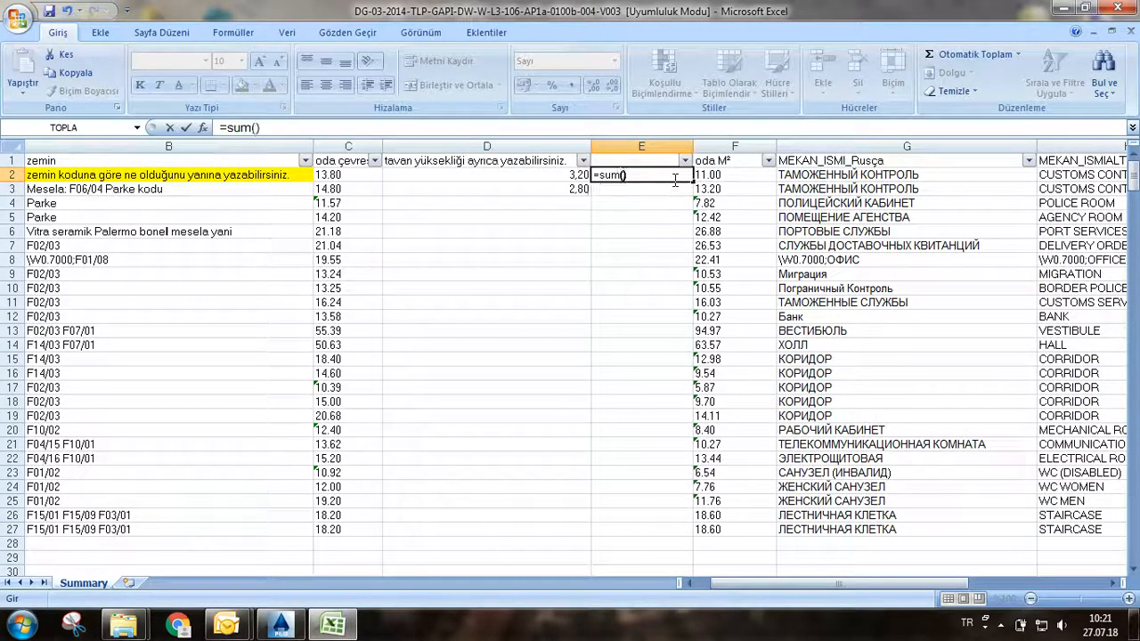
key("Left")
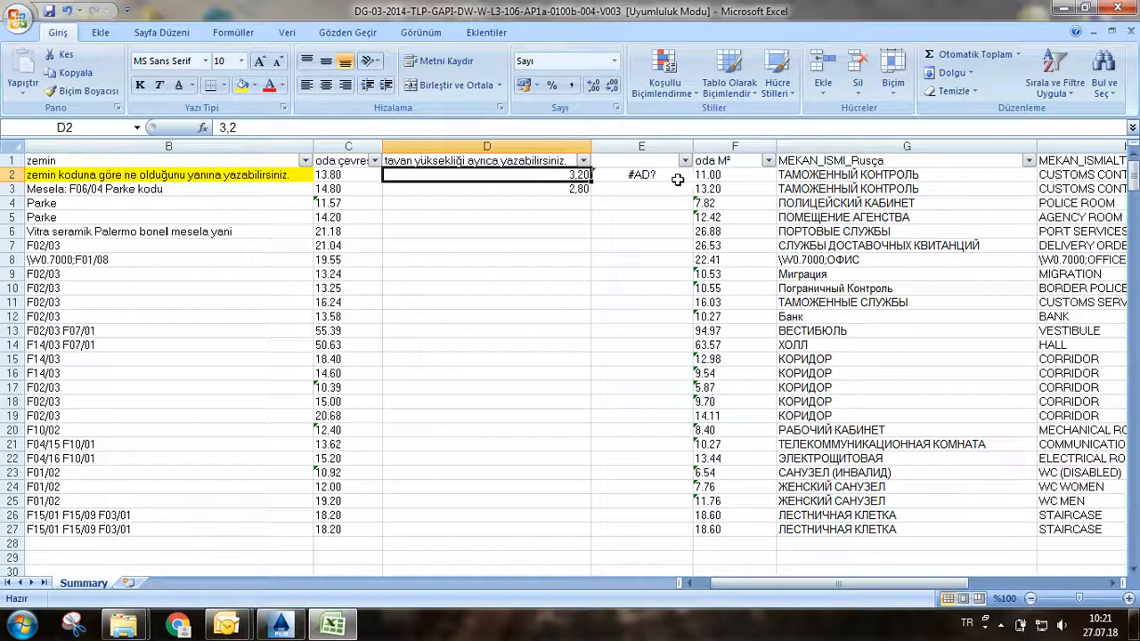
left_click(677, 178)
left_click(256, 127)
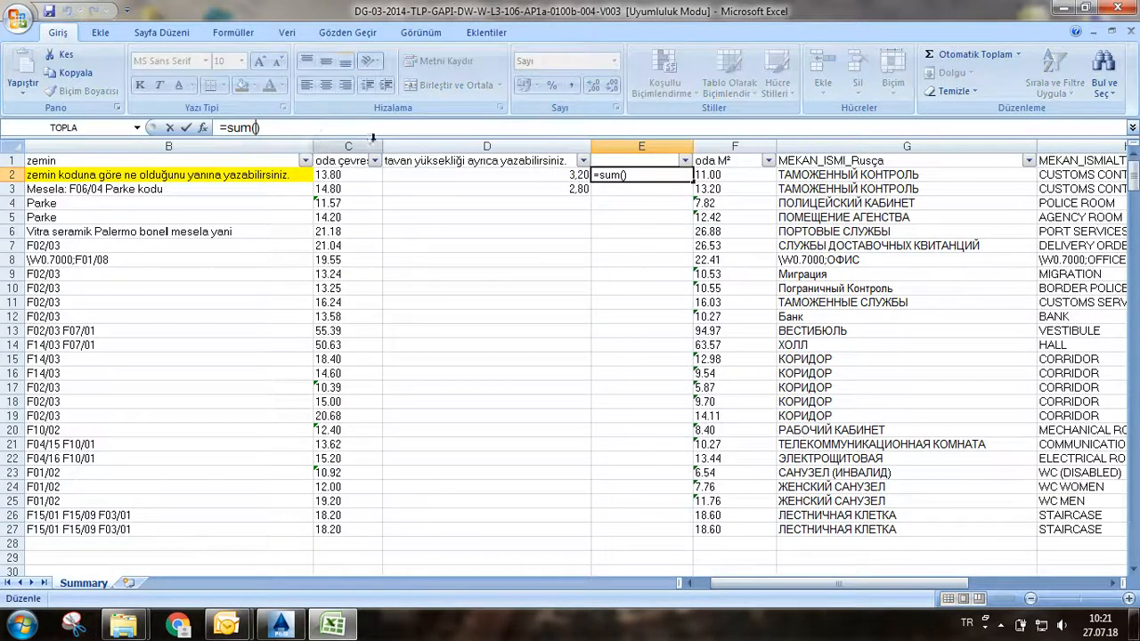
left_click(353, 178)
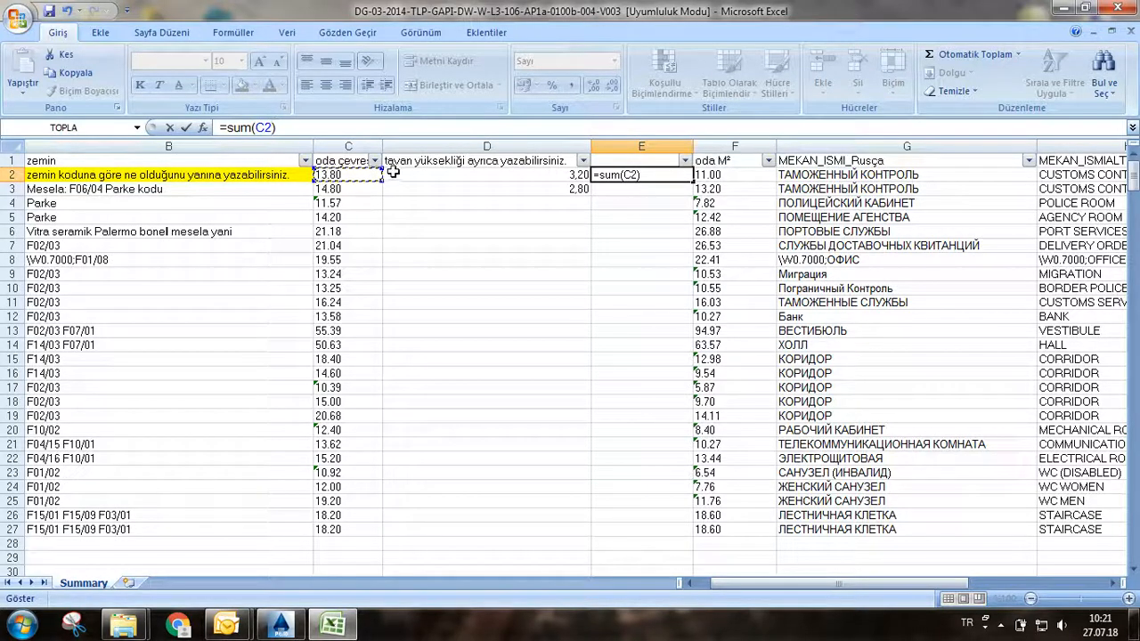
type("*")
left_click(446, 176)
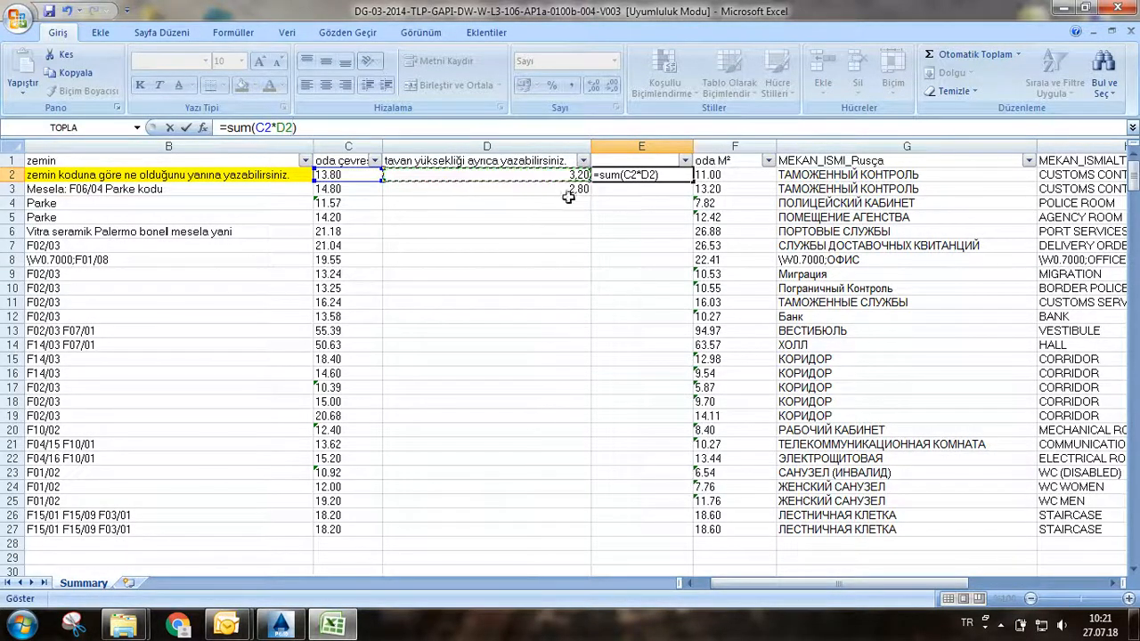
key("Return")
left_click(638, 175)
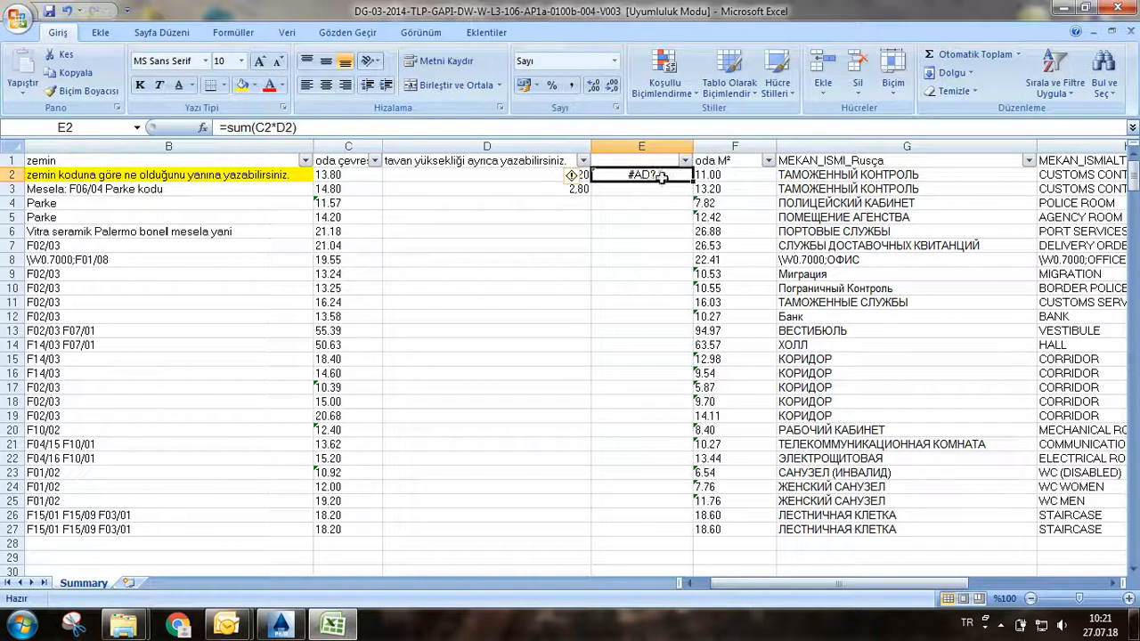
left_click(300, 128)
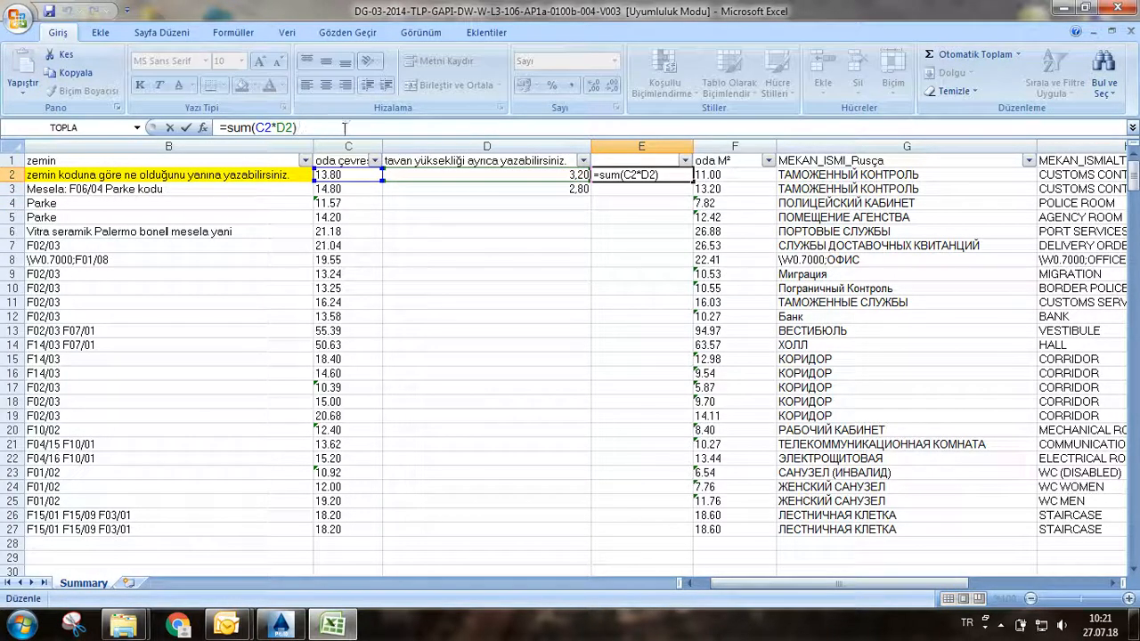
left_click(524, 190)
Re-enter the ceiling heights with a decimal point, as 3.2 in D2 and 2.8 in D3.
key("Up")
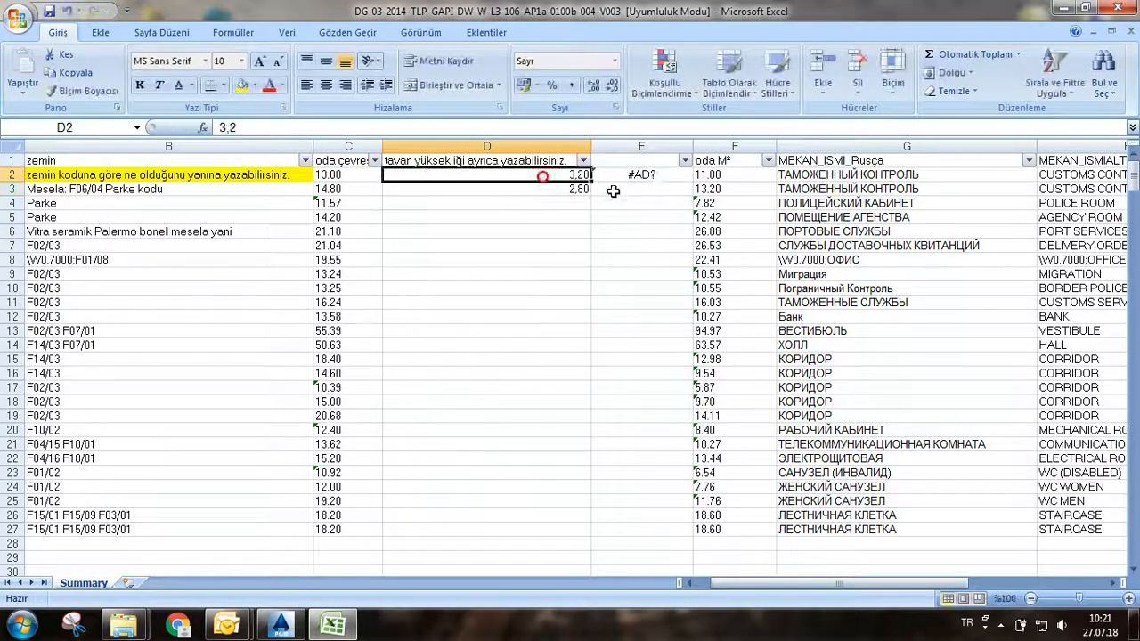
type("3")
key("Return")
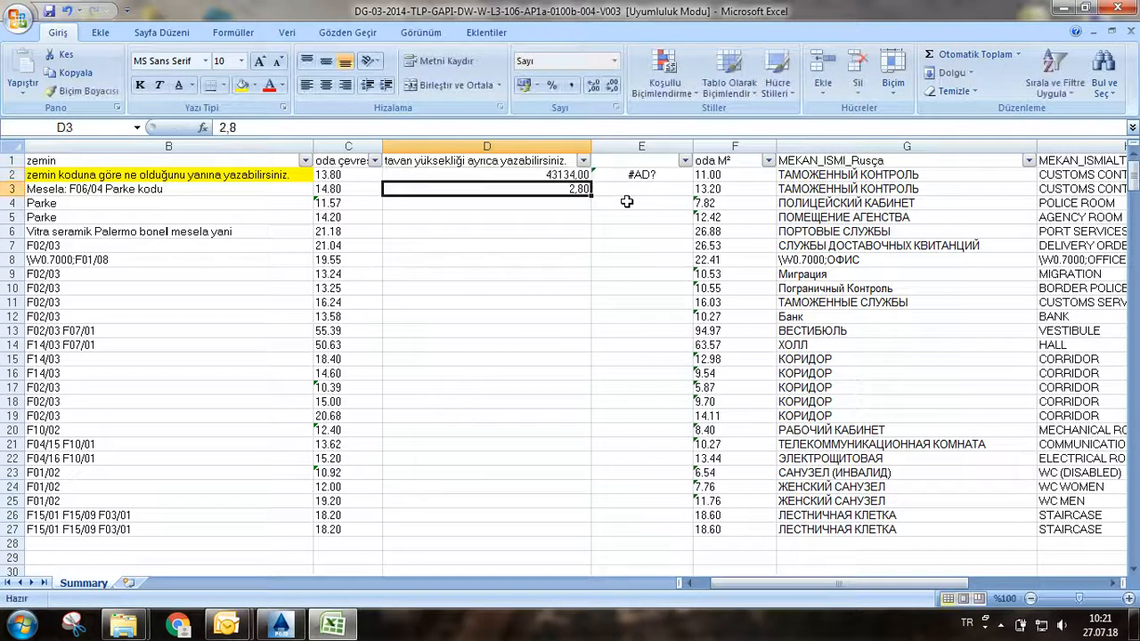
type("2")
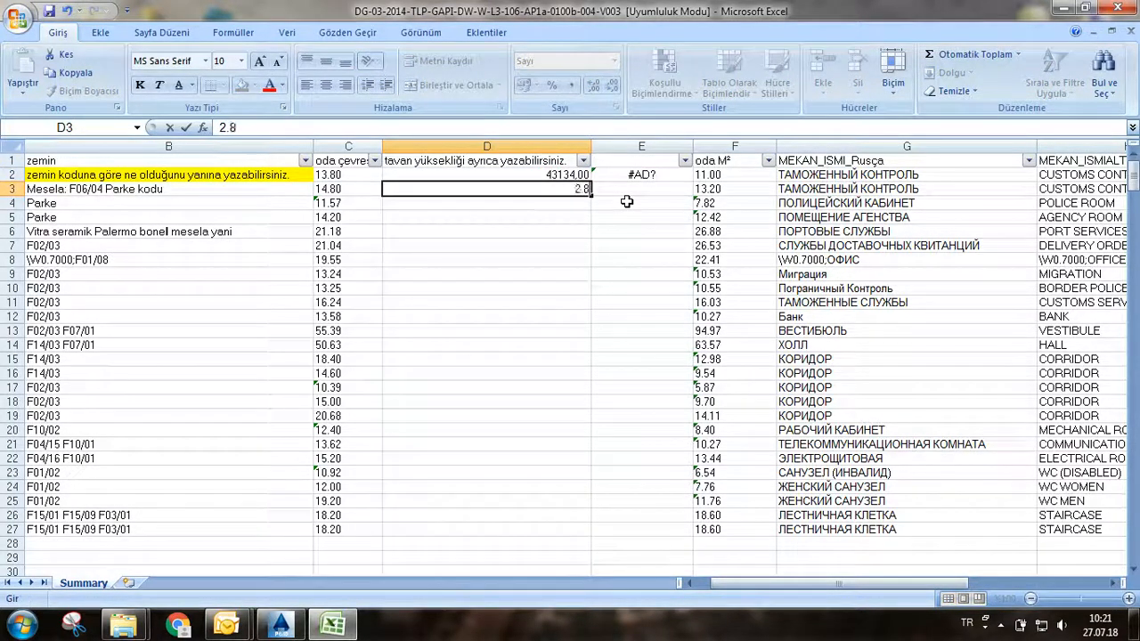
key("Return")
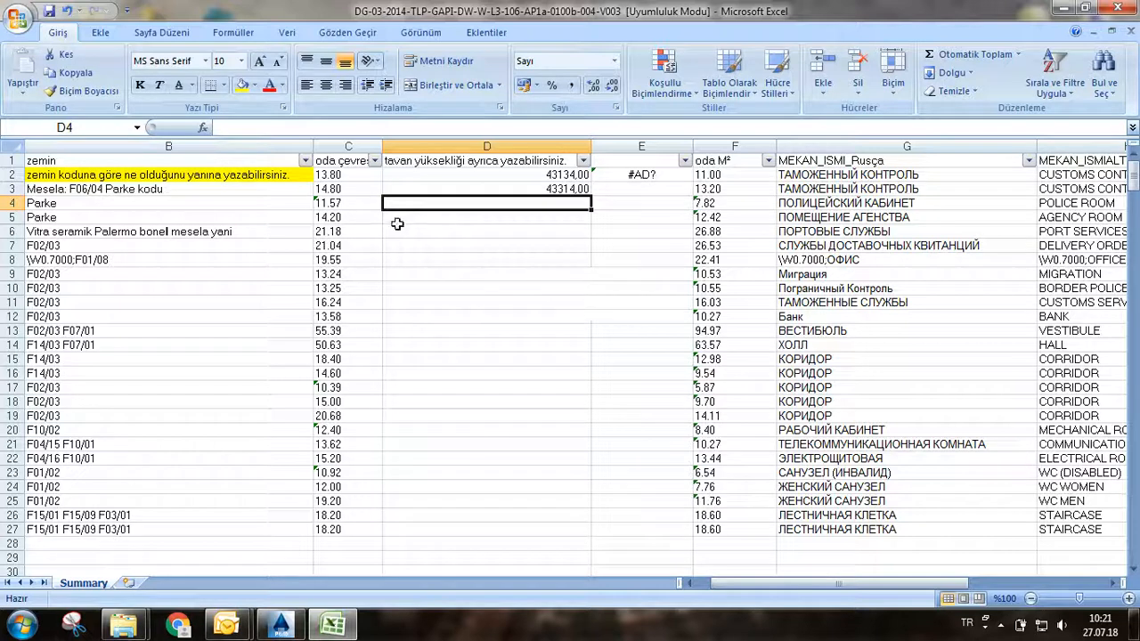
Set the ceiling heights with a decimal comma, as 3,2 in D2 and 2,8 in D3.
left_click(352, 175)
left_click(548, 175)
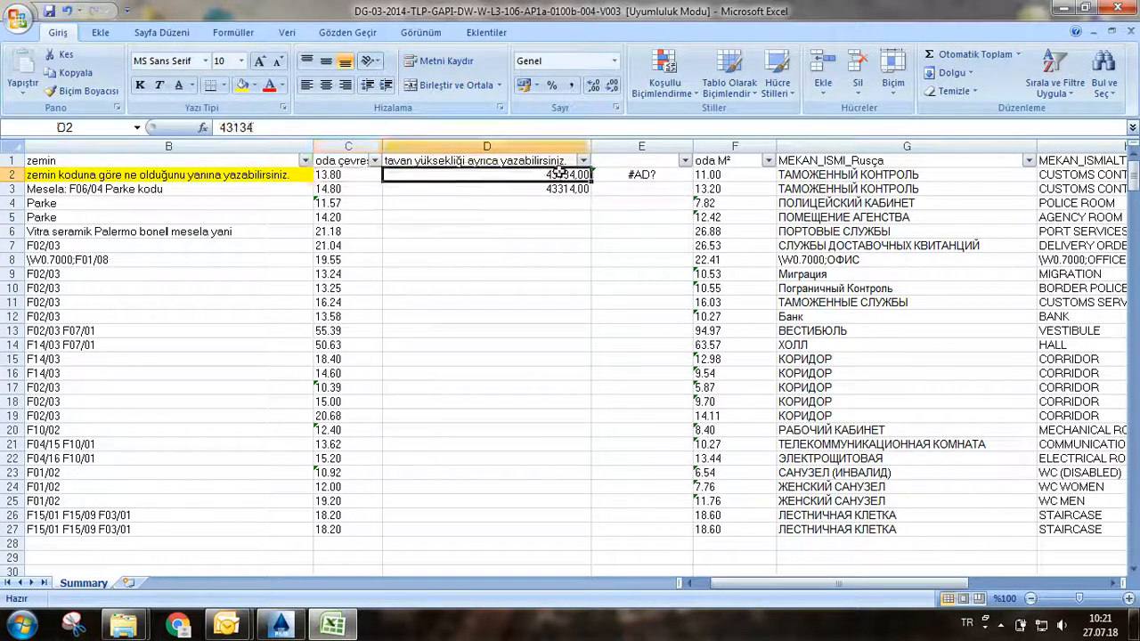
type("3,2")
key("Return")
type("2,8")
key("Return")
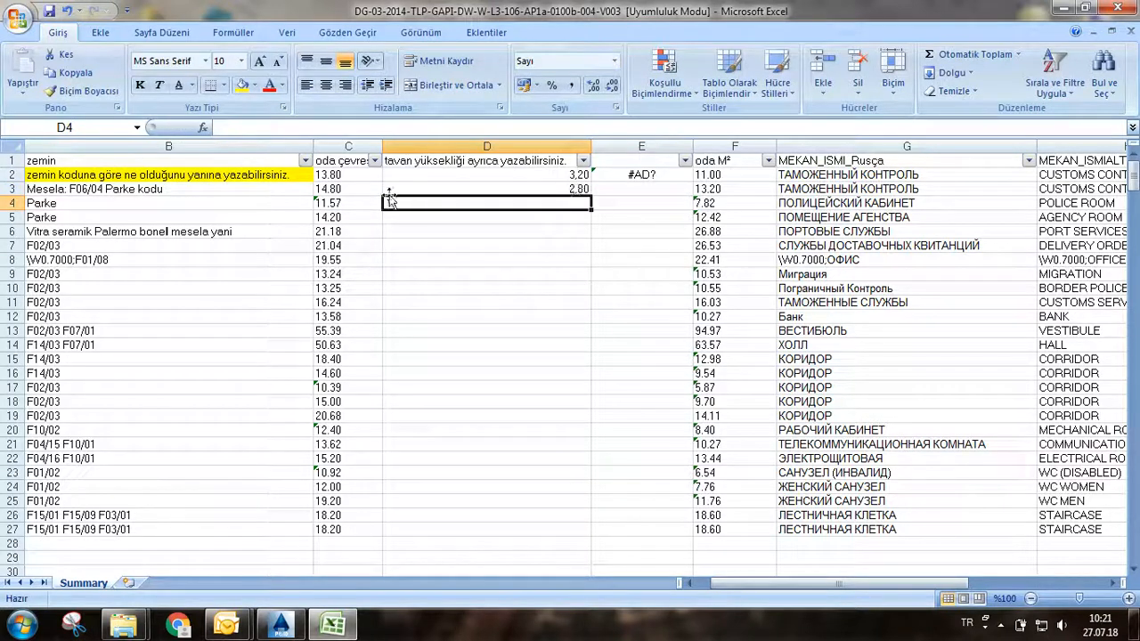
Try to remove the leading apostrophe from the "oda çevresi" value in C2.
left_click(344, 175)
double_click(344, 176)
key("Home")
type("'")
key("Right")
key("Right")
key("BackSpace")
key("Return")
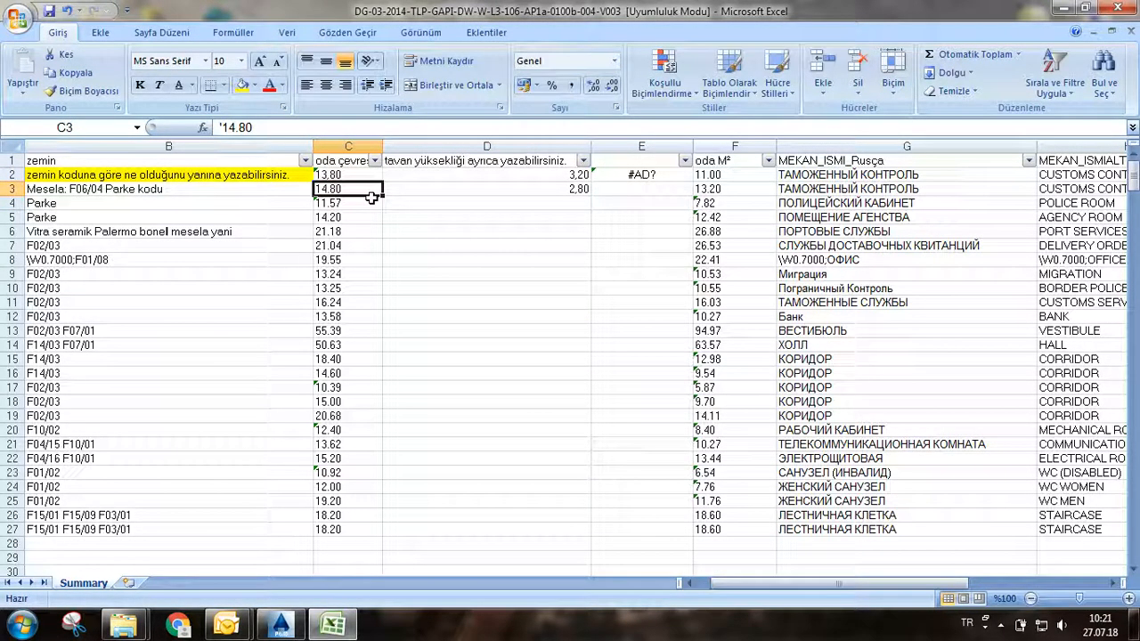
key("Up")
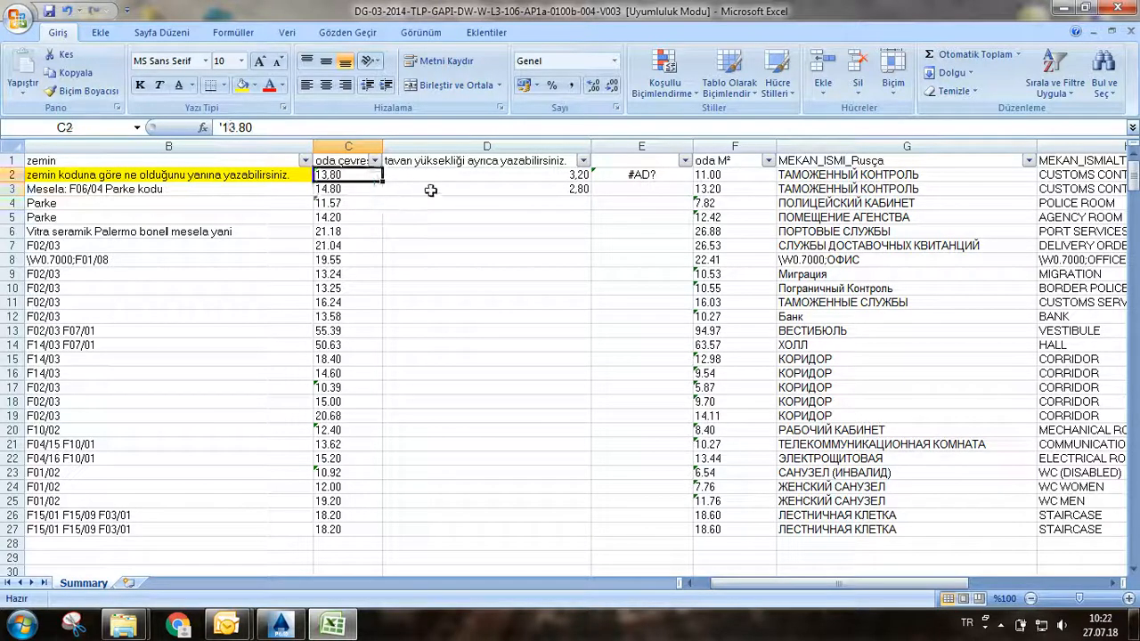
Recheck the perimeter-times-height formula in E2 and delete it from the cell.
left_click(638, 175)
left_click(256, 128)
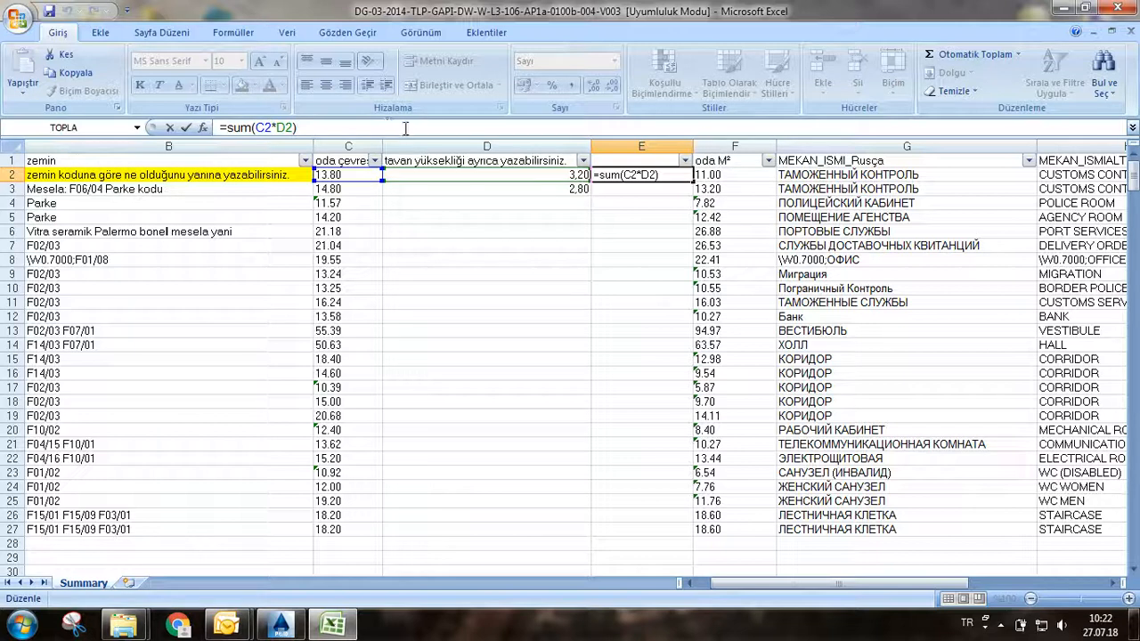
left_click(622, 175)
left_click(618, 205)
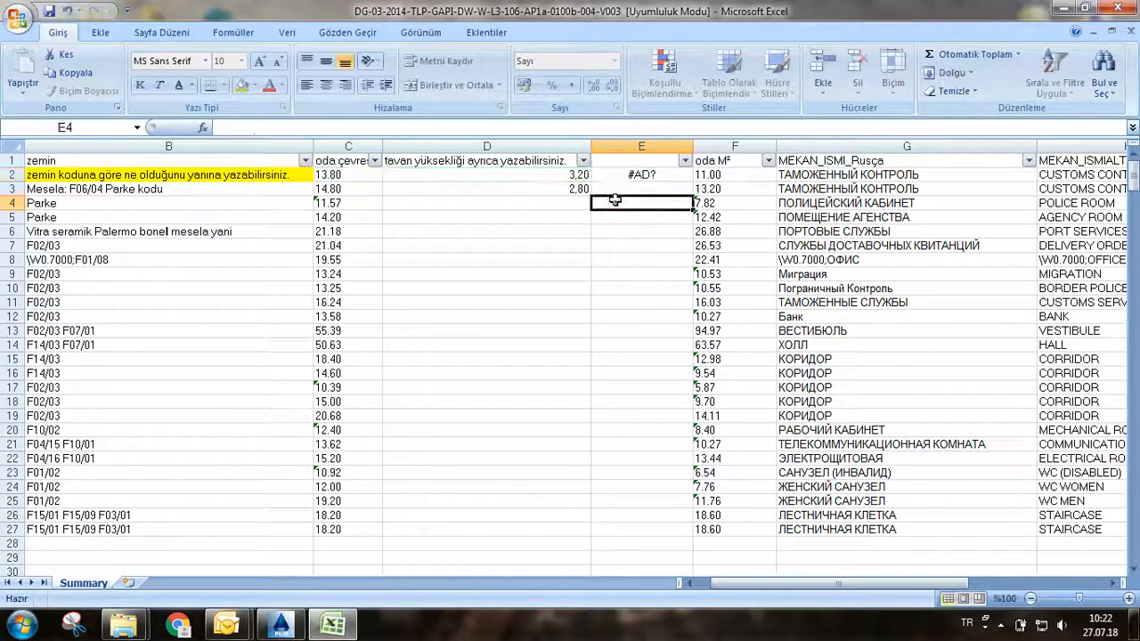
left_click(618, 176)
double_click(632, 175)
key("Return")
left_click(654, 175)
key("Delete")
Replace the ceiling height in D2 with 3.2, using a decimal point.
left_click(544, 189)
left_click(547, 174)
type(",")
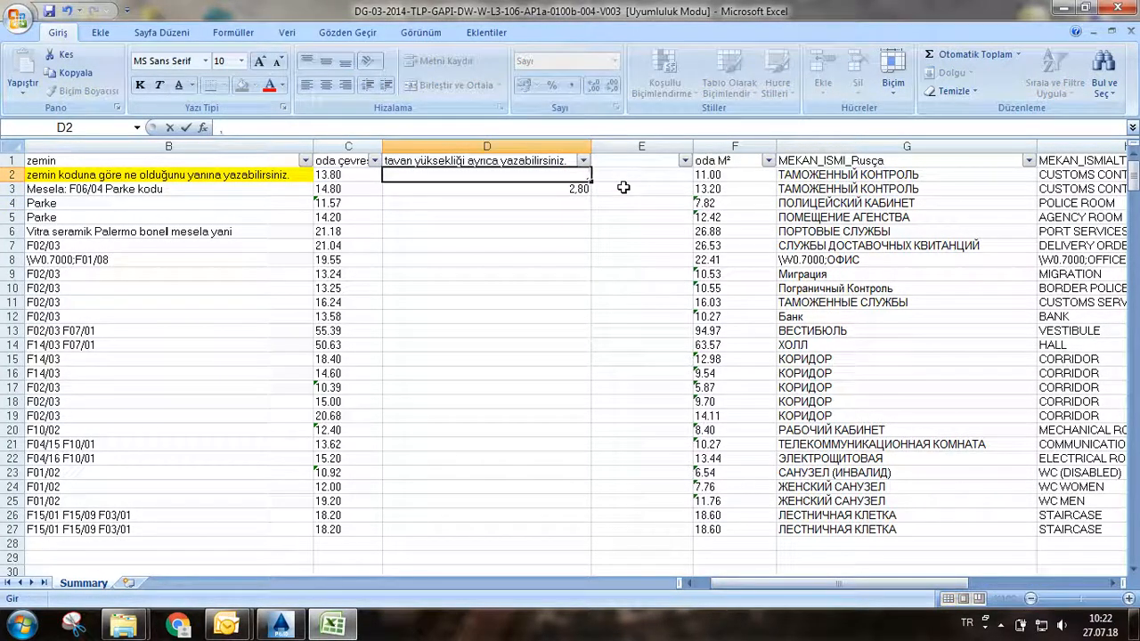
type(".2")
key("Return")
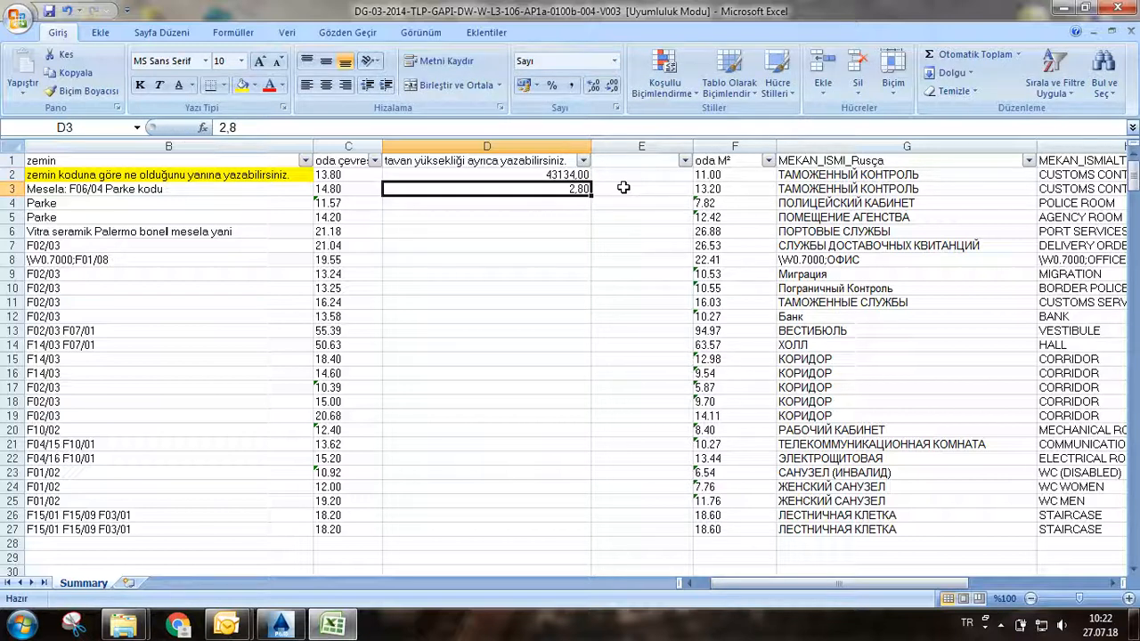
Change the number format of D2 to General (Genel) and enter 3.2 again.
left_click(560, 177)
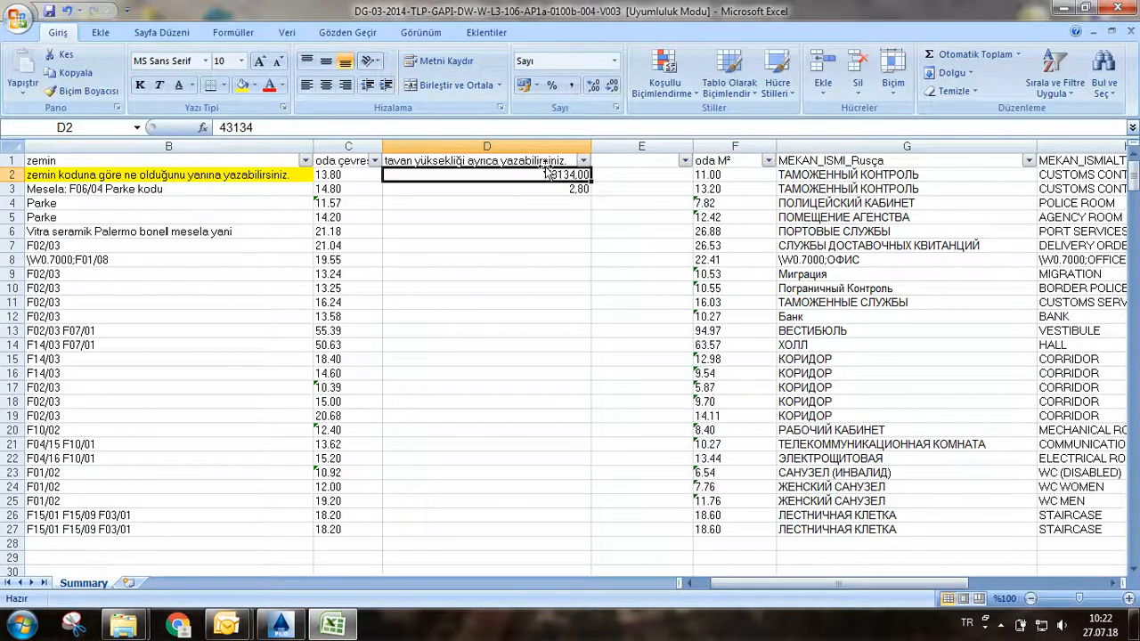
left_click(613, 60)
left_click(588, 91)
left_click(559, 176)
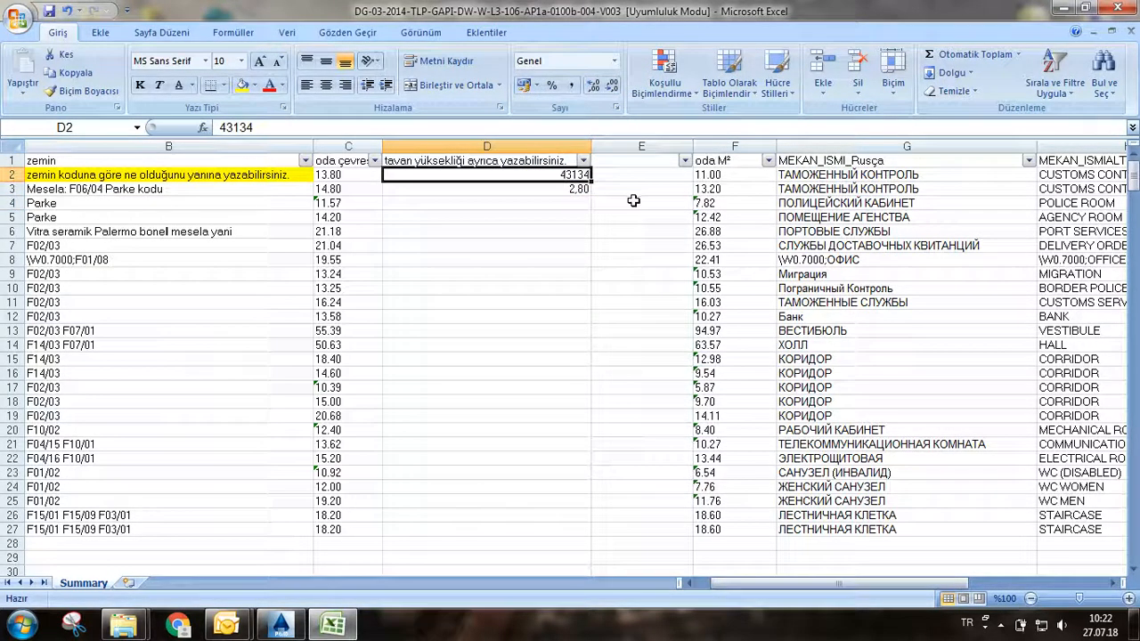
type("3.2")
key("Return")
key("Up")
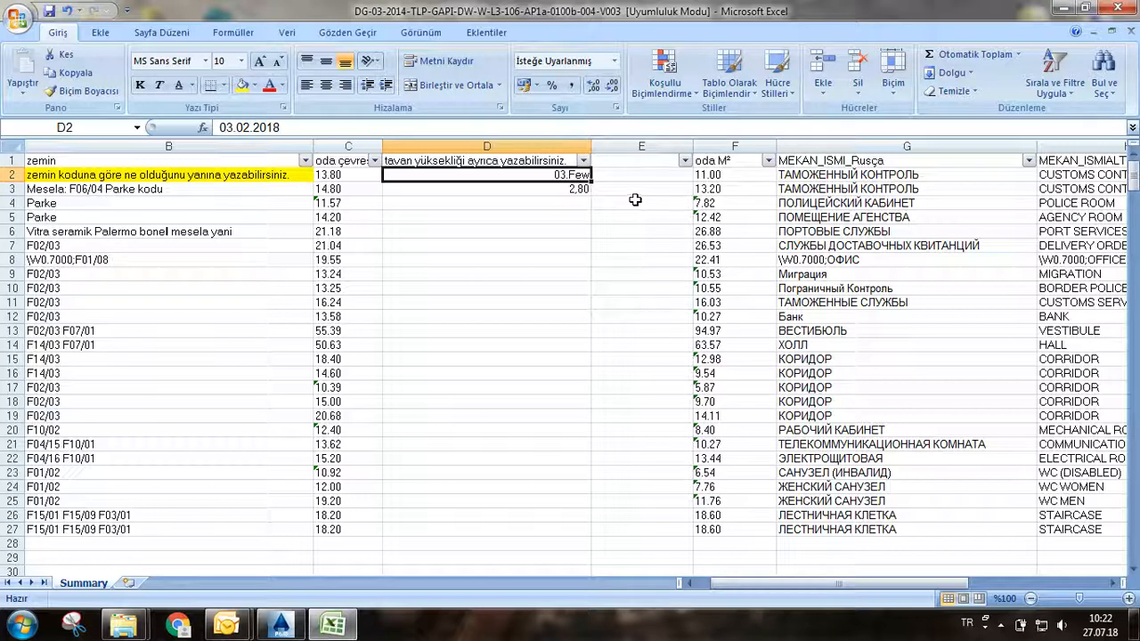
Enter 3,2 as the ceiling height in D2 and format the cell as Number (Sayı).
type("3.1")
key("Return")
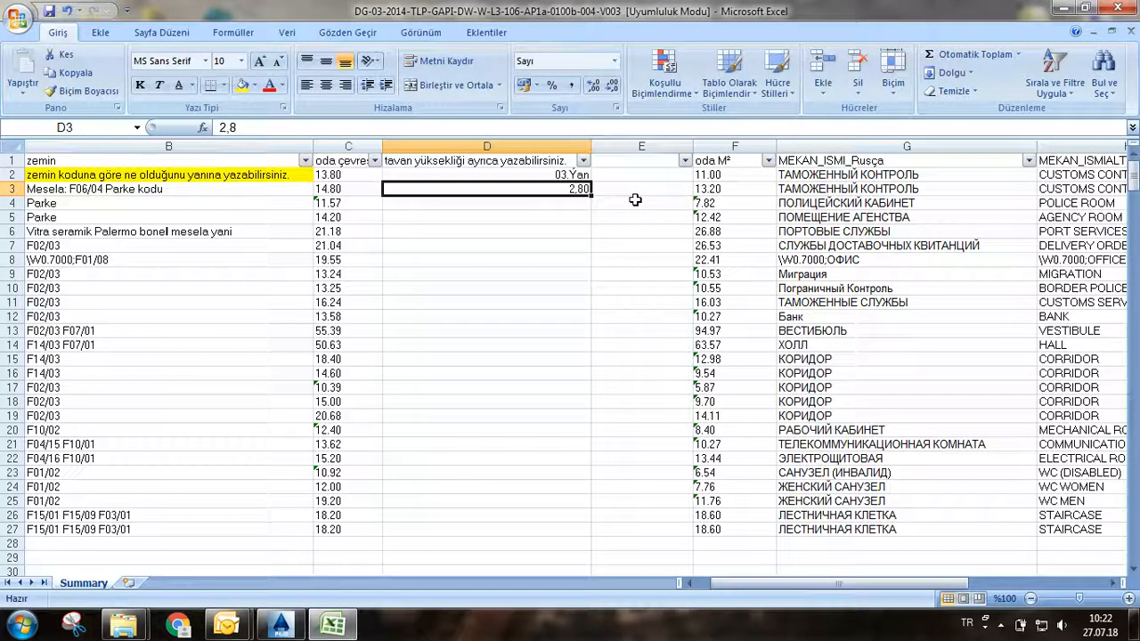
left_click(554, 175)
left_click(614, 60)
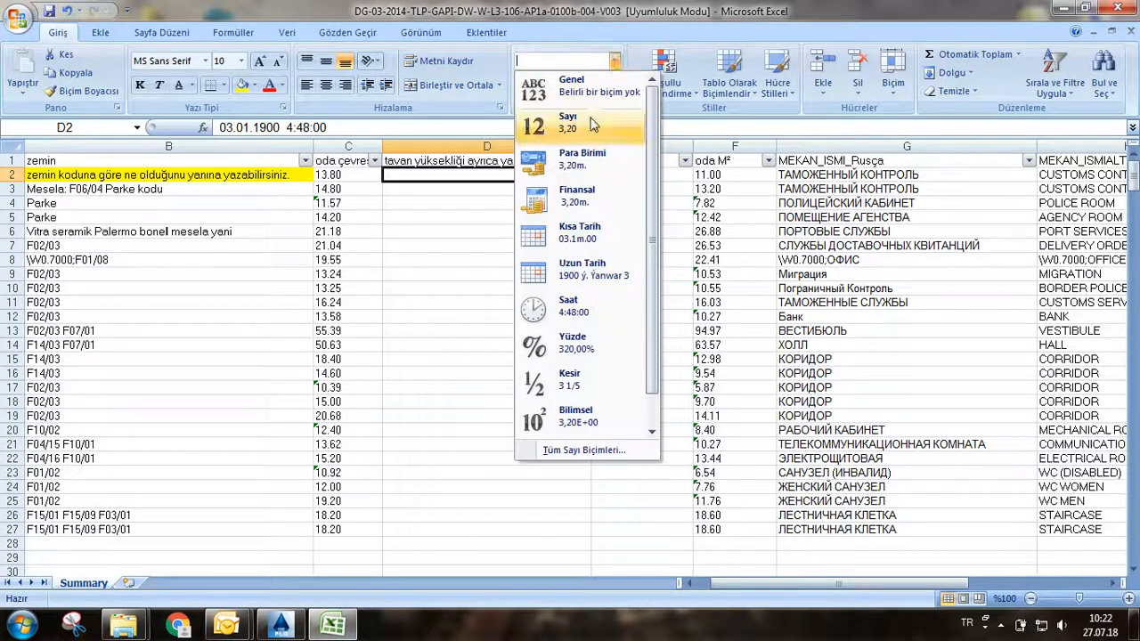
left_click(592, 125)
left_click(563, 201)
Re-enter the room perimeter in C2 as 13,80, using a decimal comma.
left_click(352, 187)
left_click(349, 176)
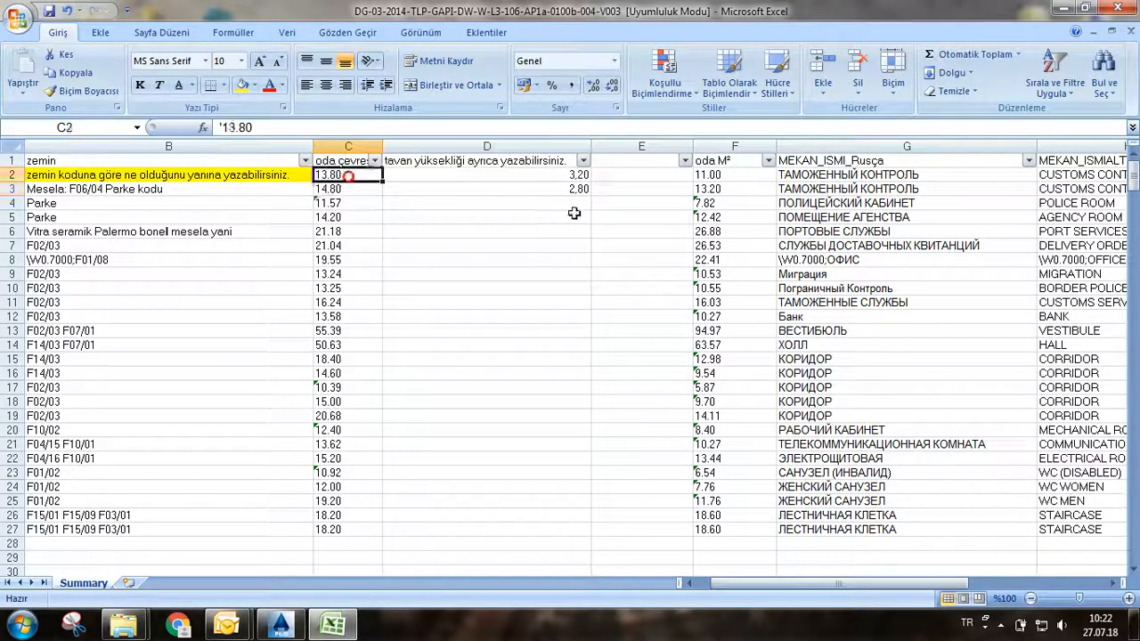
type("13,")
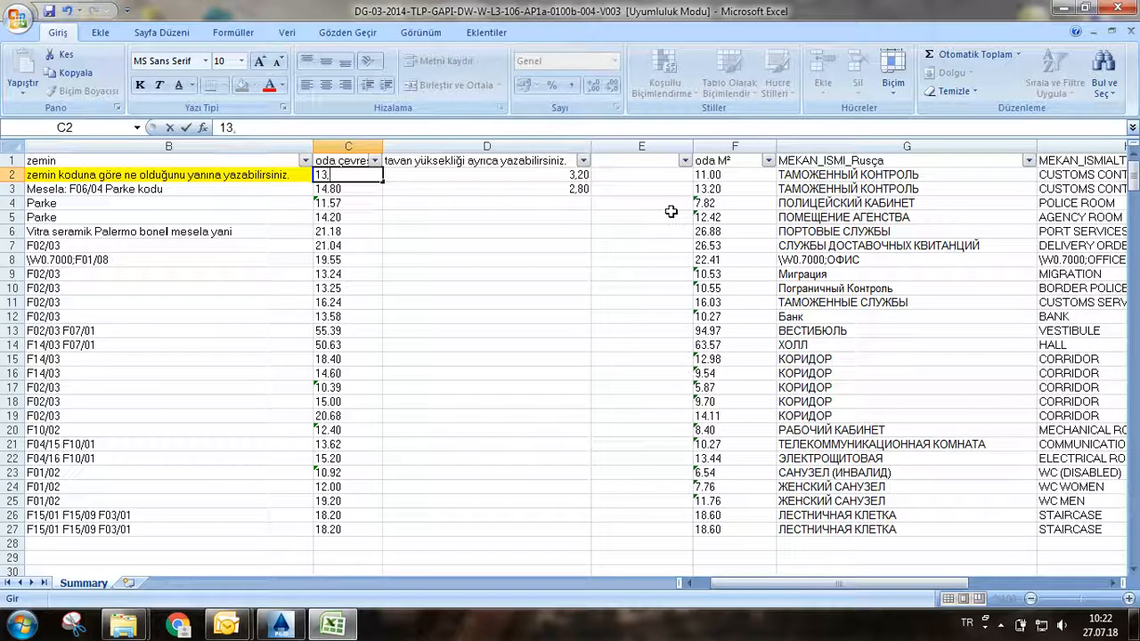
type("80")
key("Return")
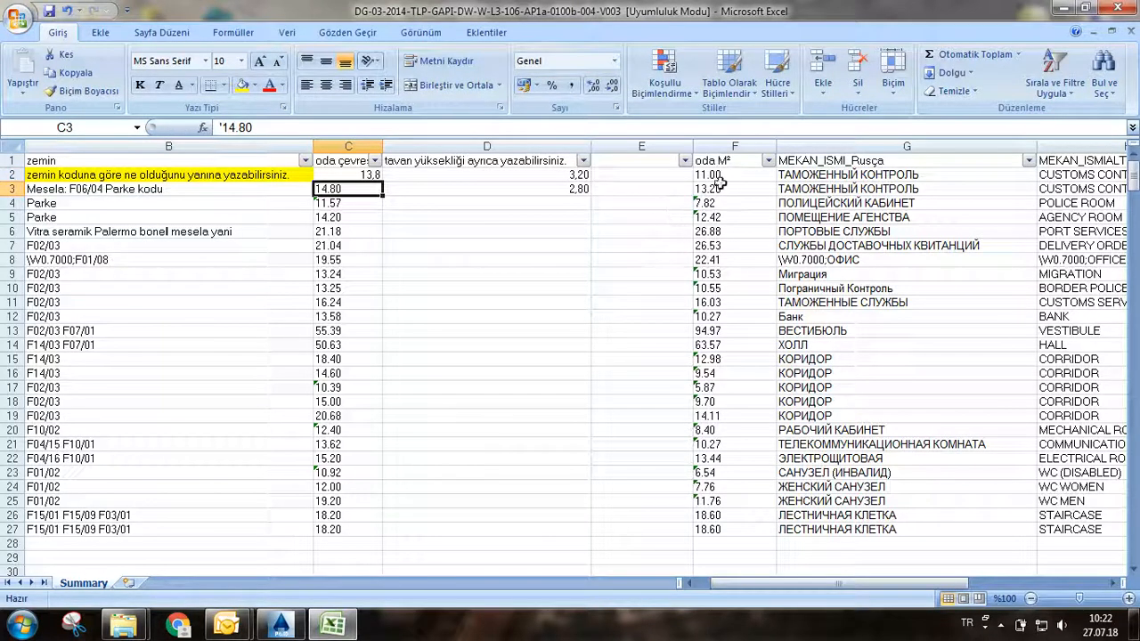
Enter the formula =sum(C2*D2) in E2 to multiply the room perimeter by the ceiling height.
left_click(610, 176)
type("=sum")
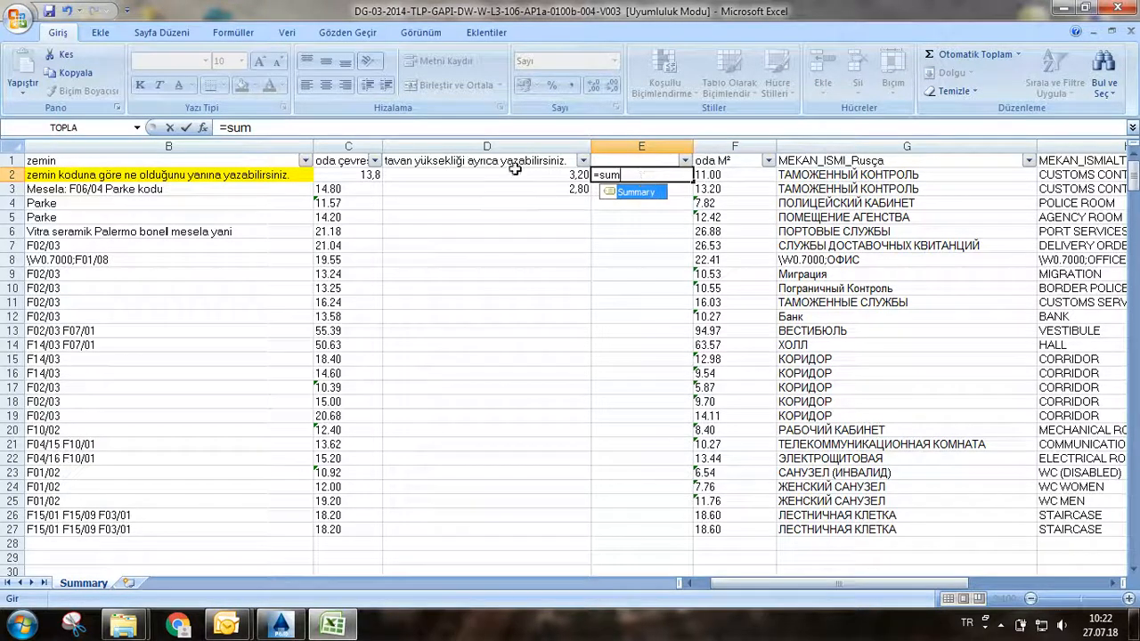
left_click(360, 176)
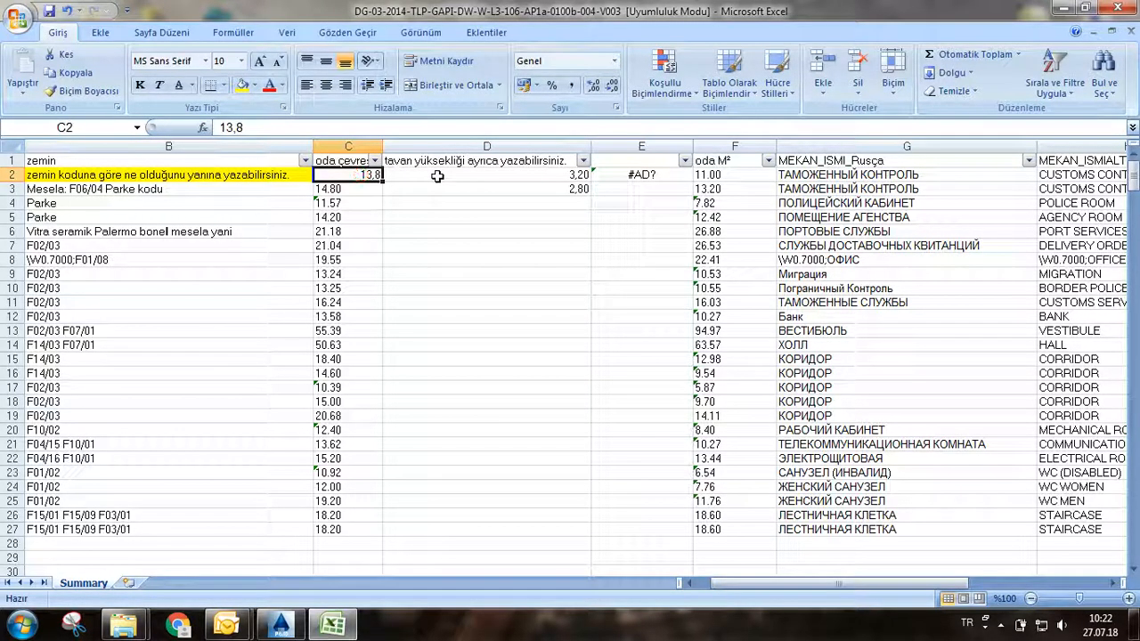
left_click(609, 175)
left_click(306, 133)
type("()")
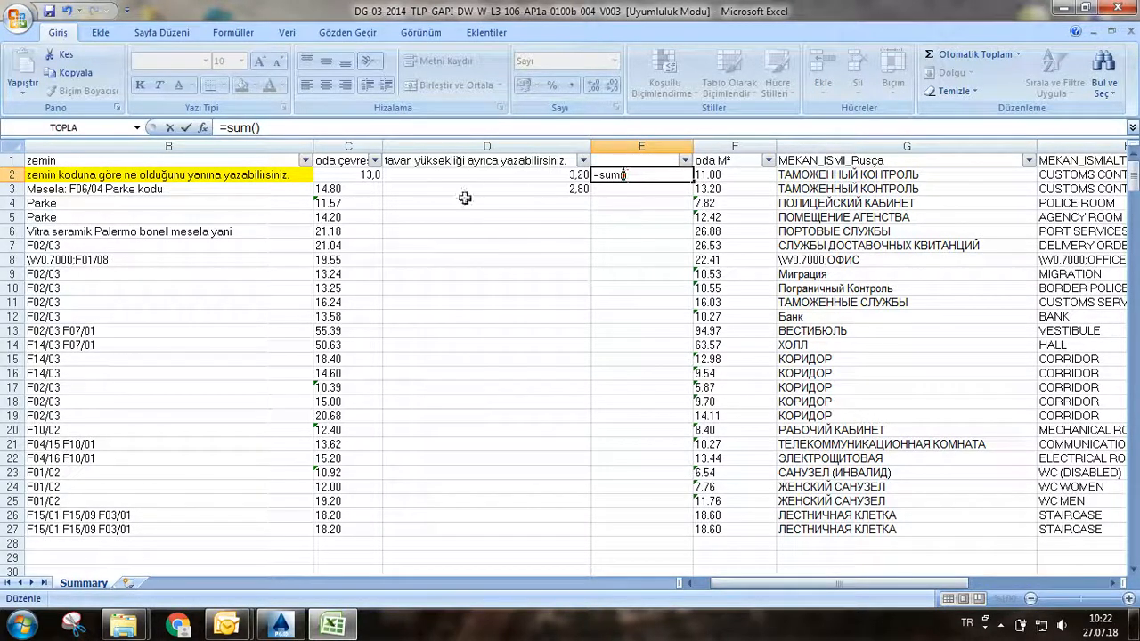
left_click(358, 175)
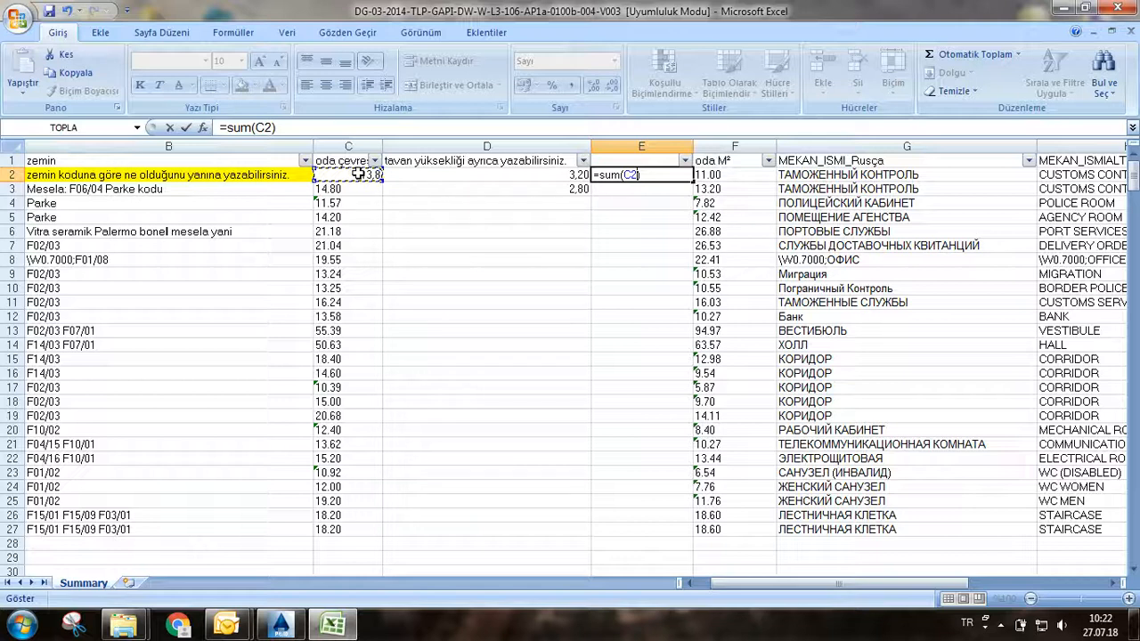
type("*")
left_click(516, 179)
key("Return")
Replace the function name in the E2 formula with the Turkish topla, giving =TOPLA(C2*D2).
left_click(643, 174)
left_click(244, 127)
double_click(242, 127)
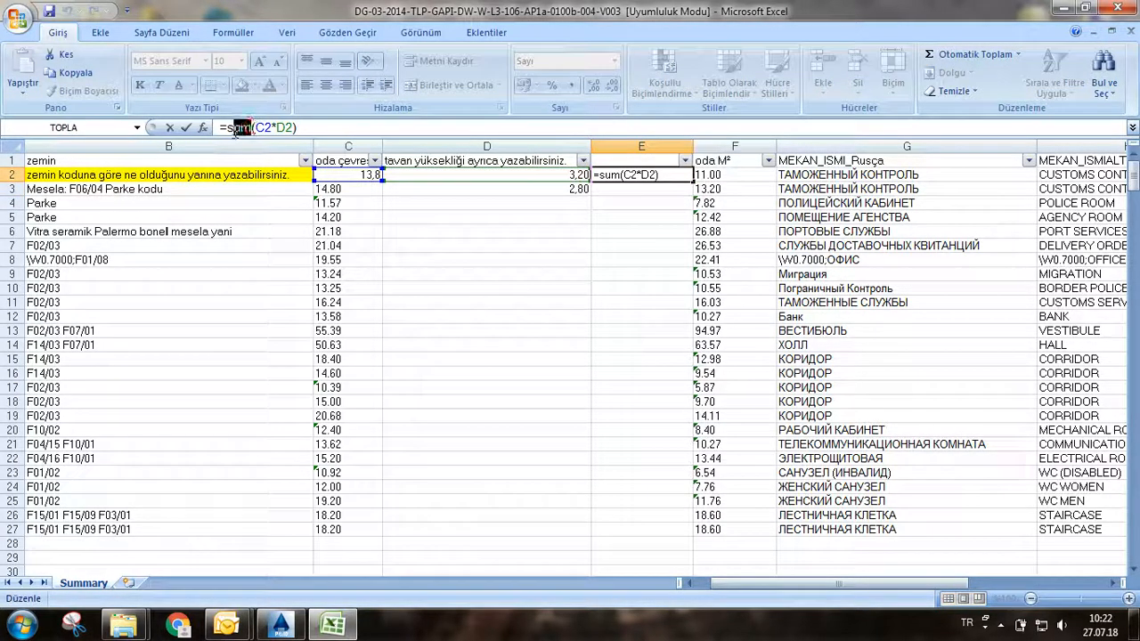
type("topla")
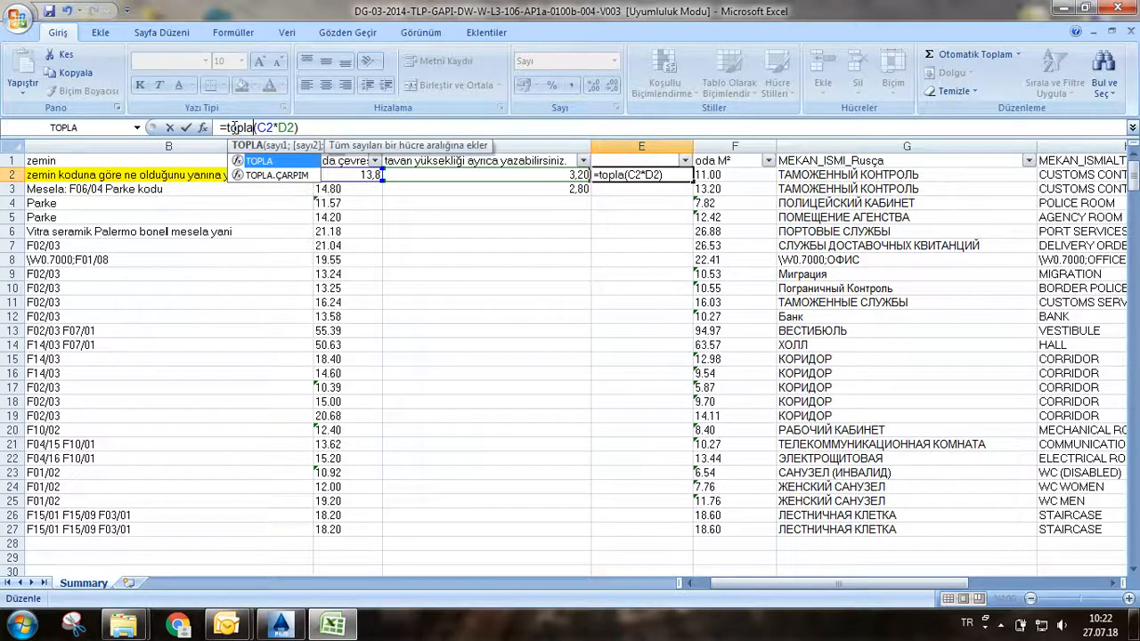
key("Return")
left_click(656, 174)
left_click(643, 188)
left_click(640, 174)
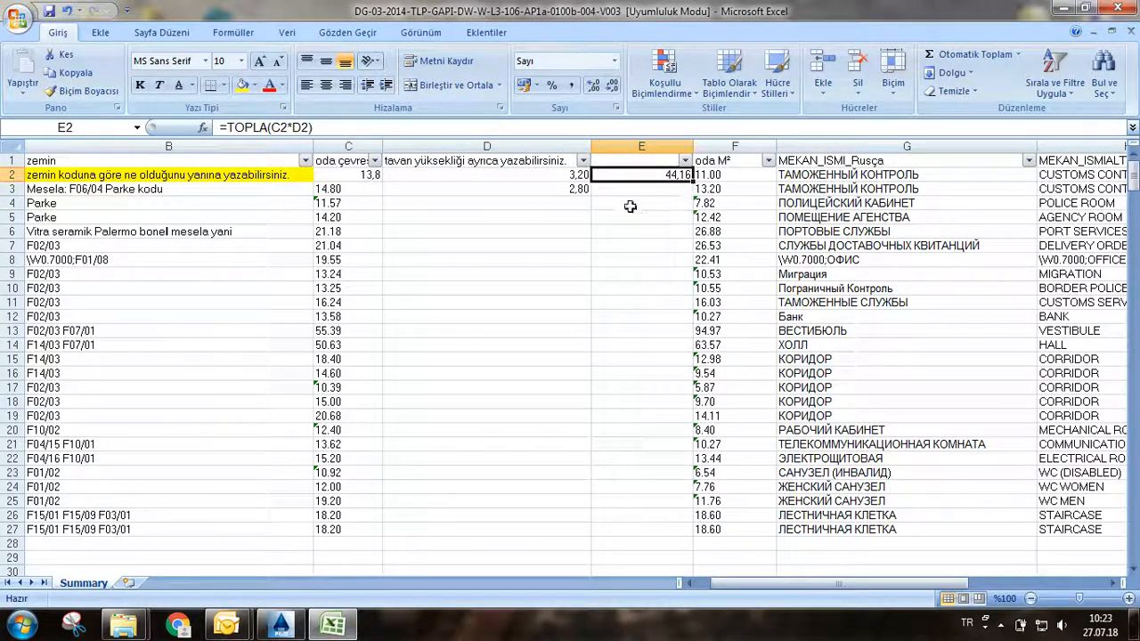
Write the note "benim excel türkçeymiş :)" in D11 and delete it from the cell.
left_click(453, 300)
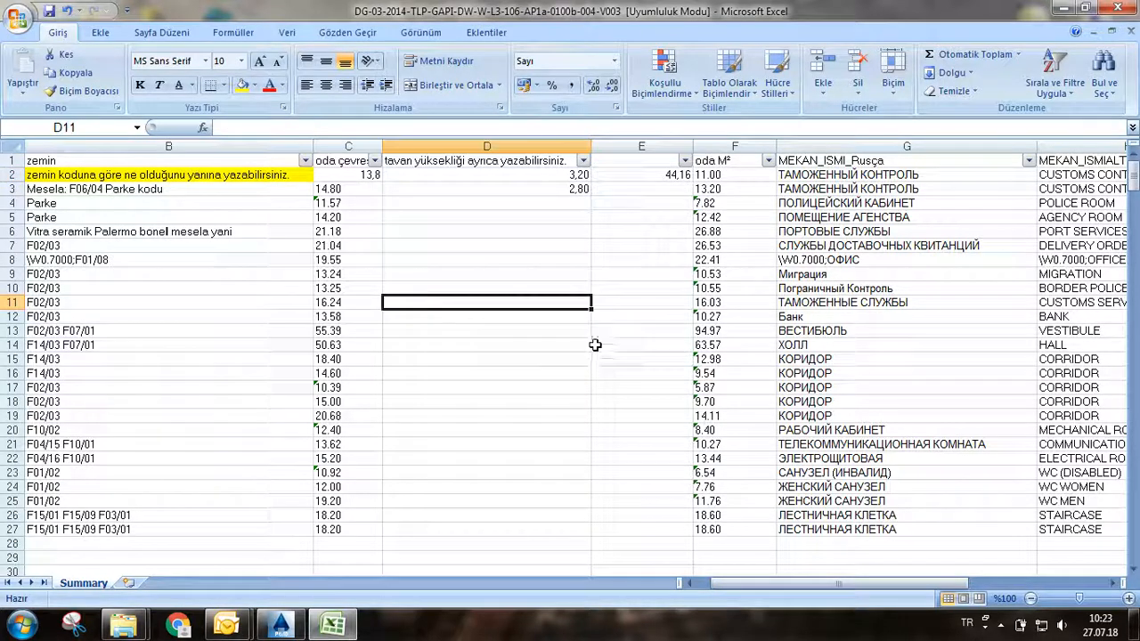
type("benim excel")
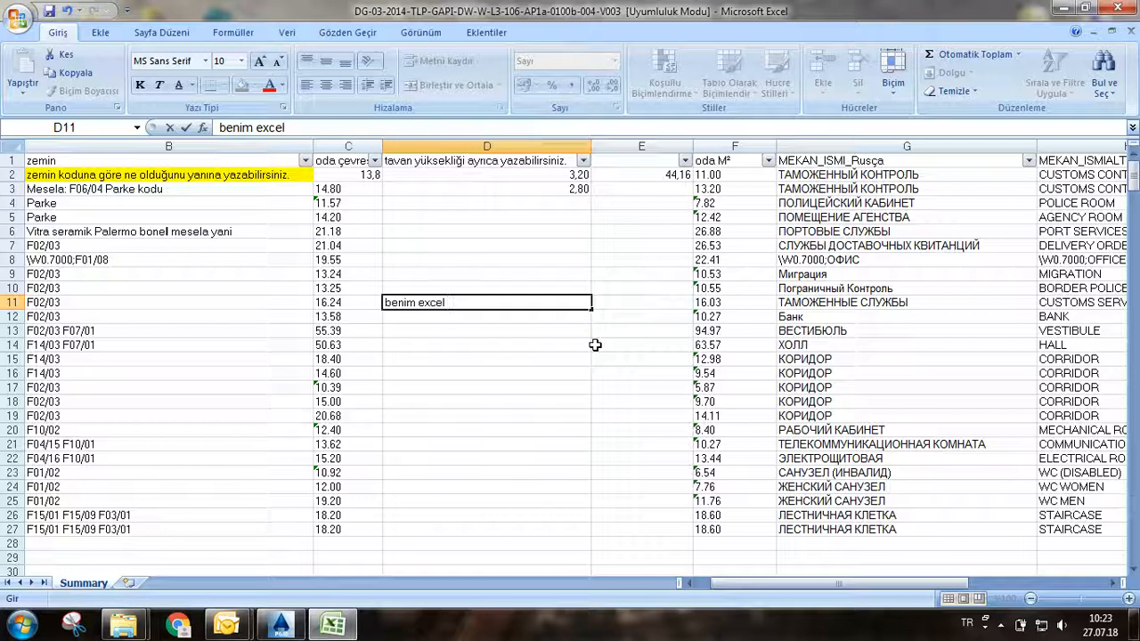
type(" türkçeymiş :)")
key("Return")
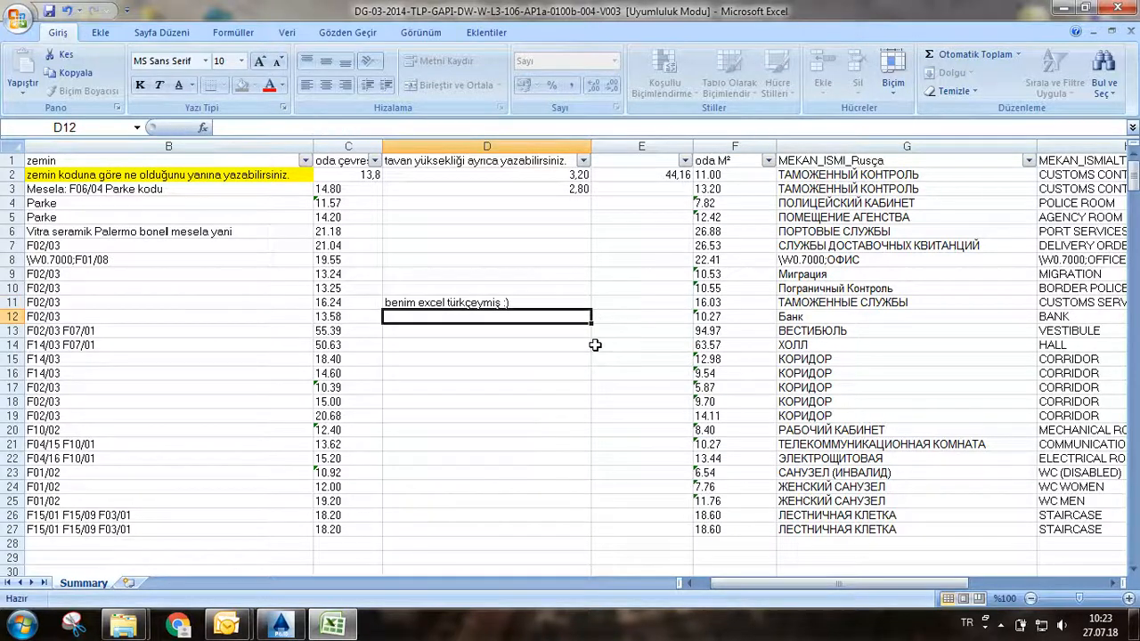
left_click(559, 302)
key("Delete")
left_click(574, 218)
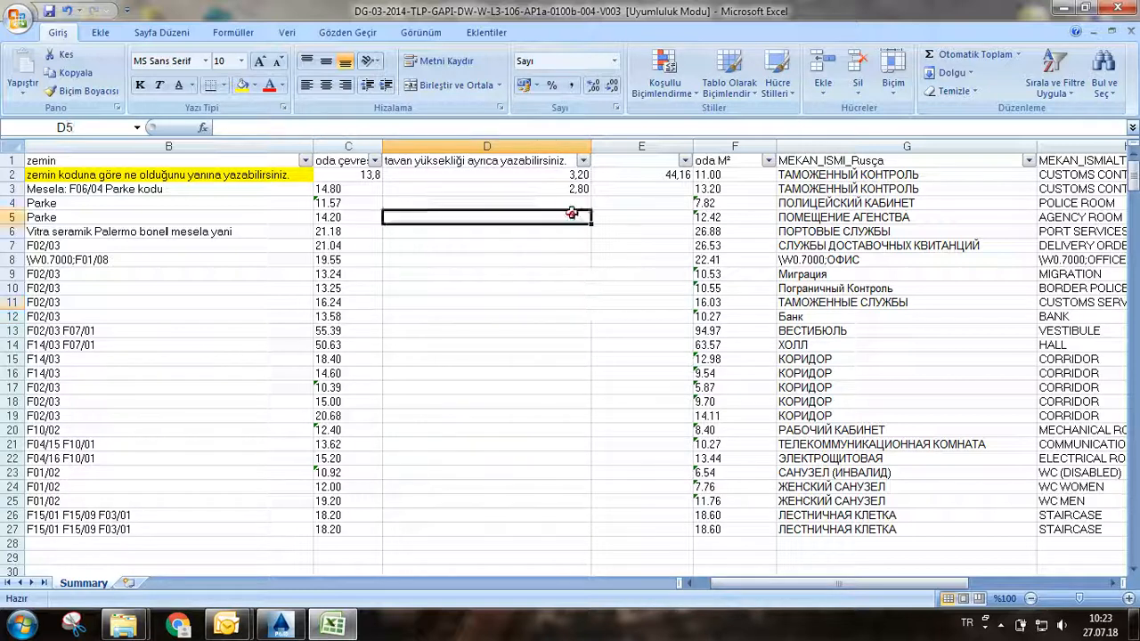
Fill the E2 formula down to E27 and copy the 2,80 ceiling height from D3 down to D27.
left_click(679, 174)
left_click_drag(681, 175, 713, 532)
left_click(581, 215)
left_click(580, 190)
left_click_drag(591, 195, 595, 533)
left_click(519, 242)
left_click(522, 230)
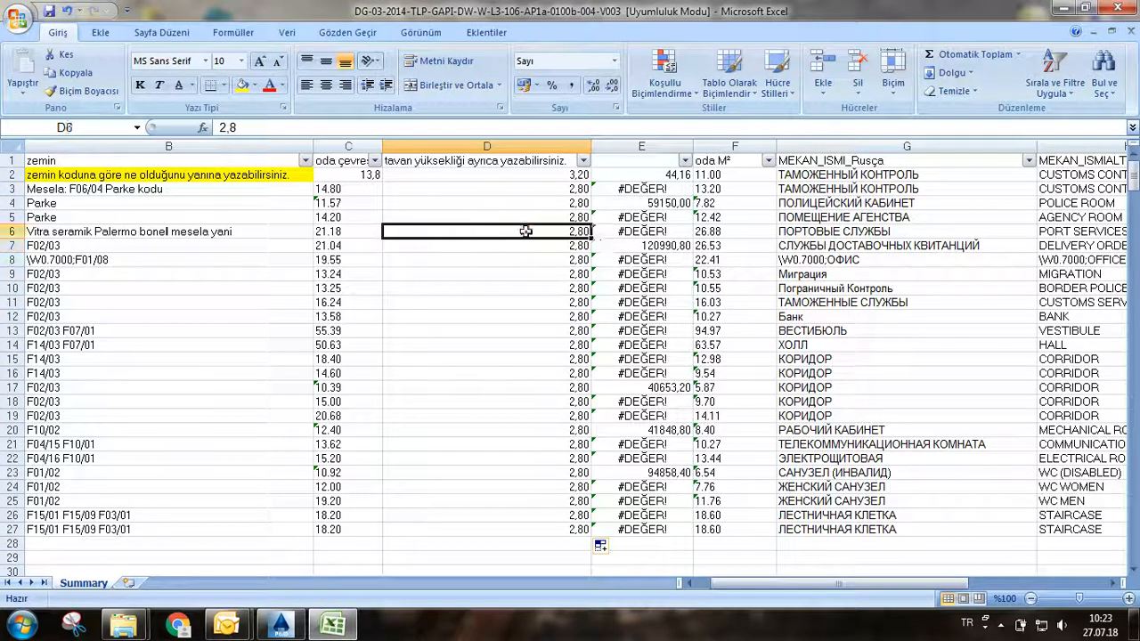
Re-enter the room perimeter in C3 as 14,80, using a decimal comma.
left_click(363, 203)
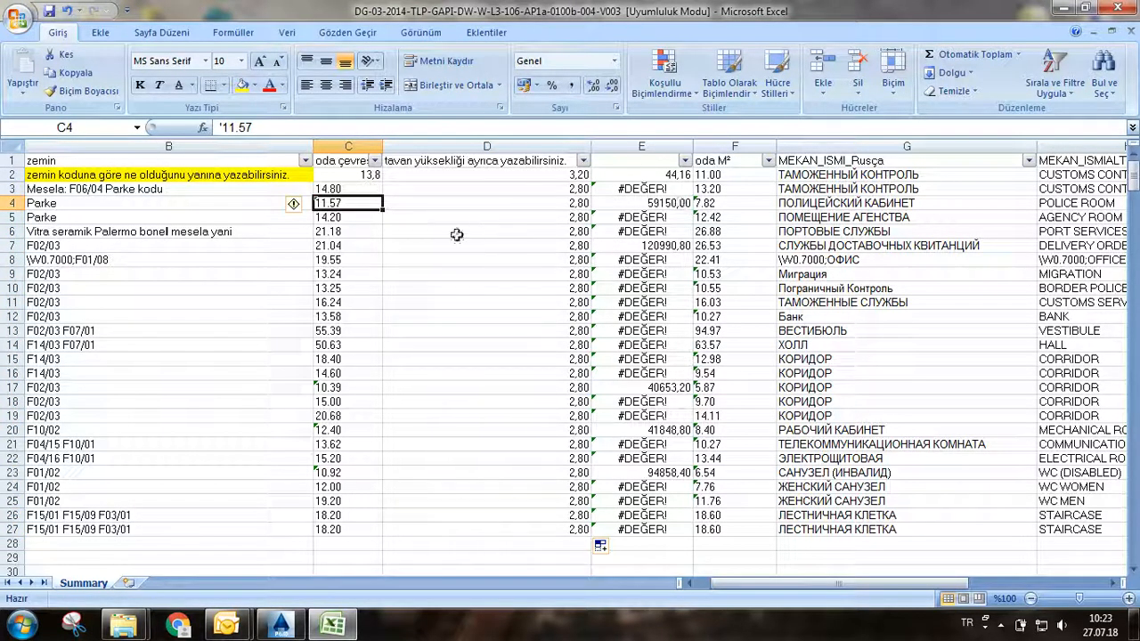
key("Up")
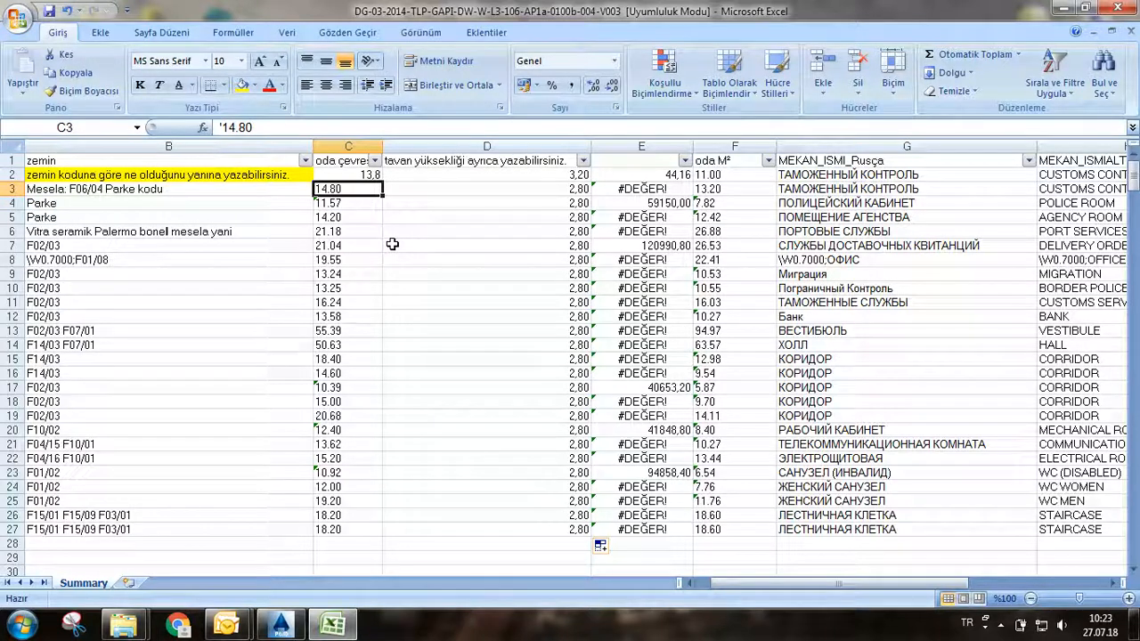
type("14,80")
key("Return")
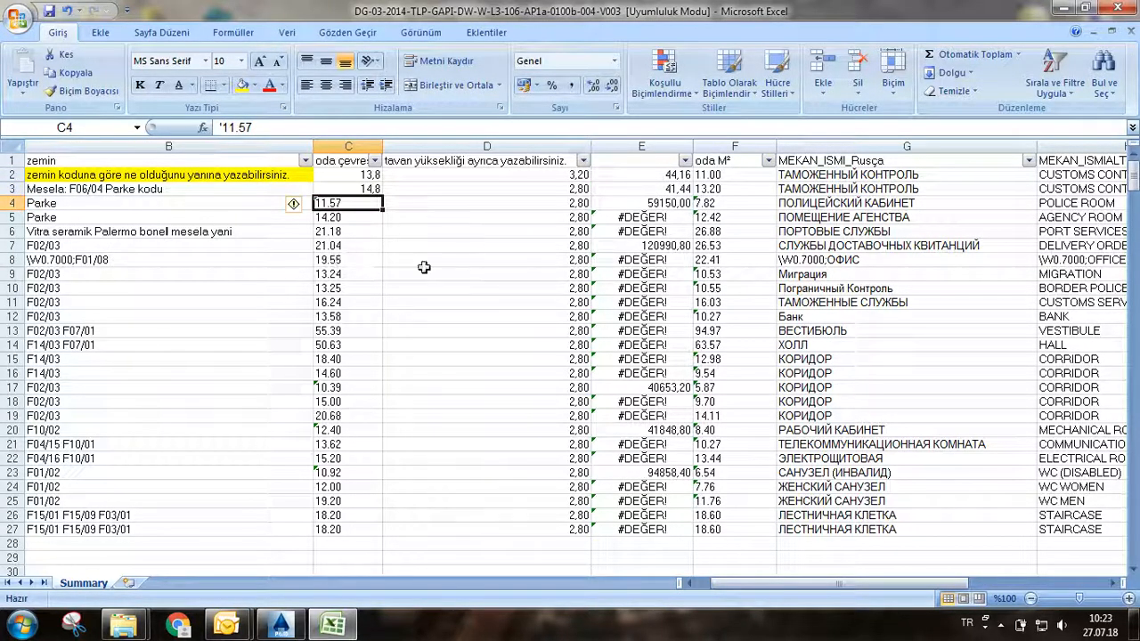
Write the note "nokta değil virgül olcakmış......." in D9.
left_click(426, 271)
type("no")
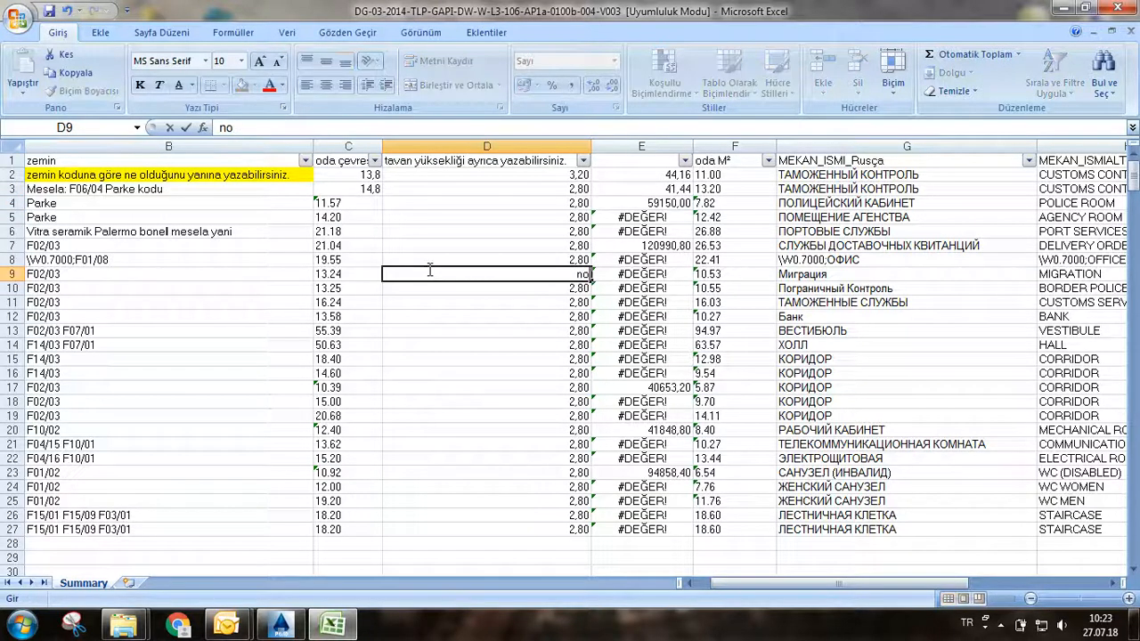
type("kta değ")
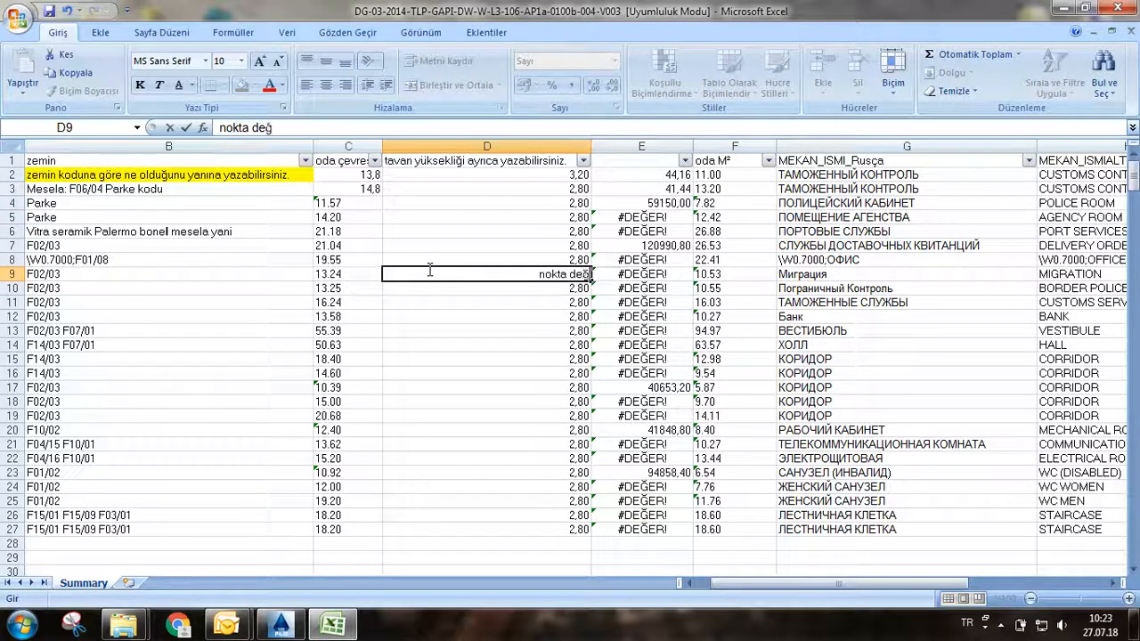
type("il vir")
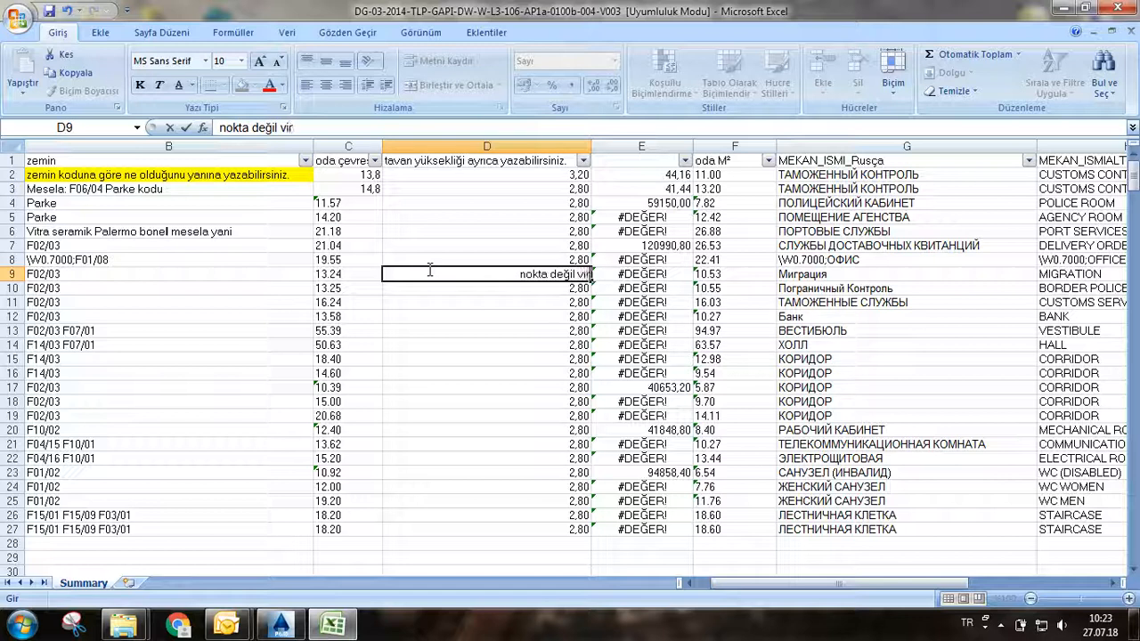
type("gül ol")
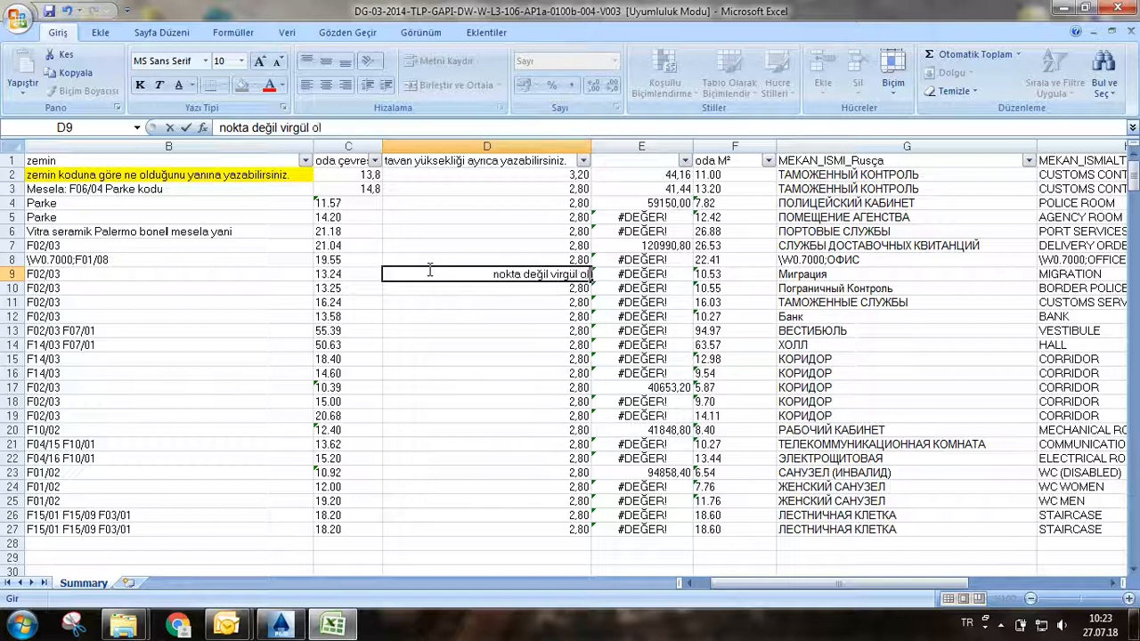
type("cakmış.......")
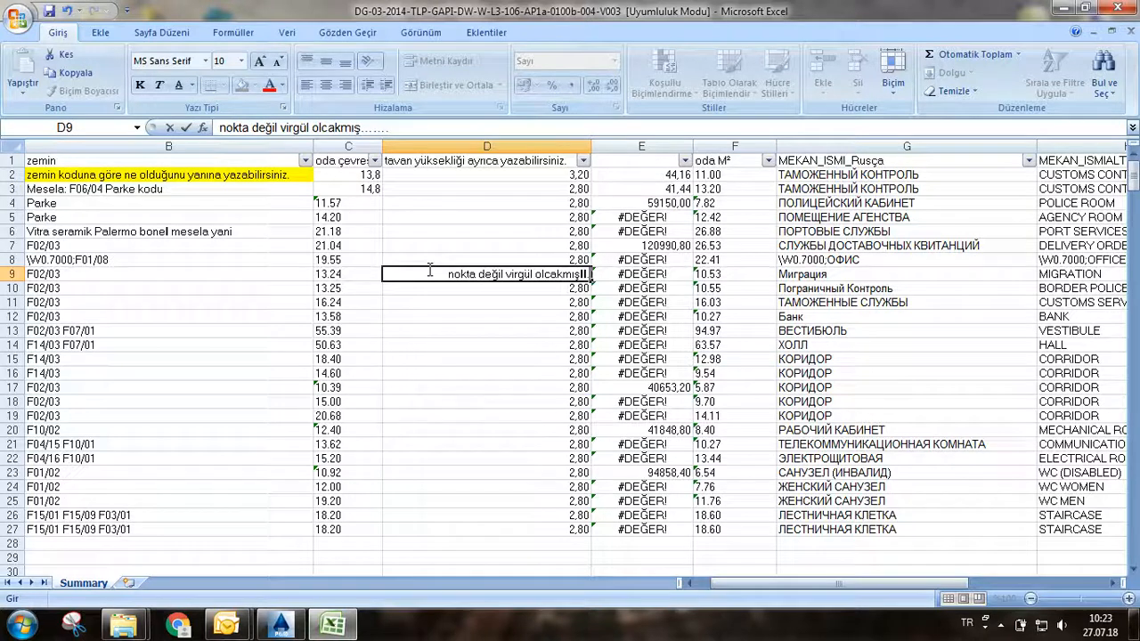
key("Return")
left_click(570, 372)
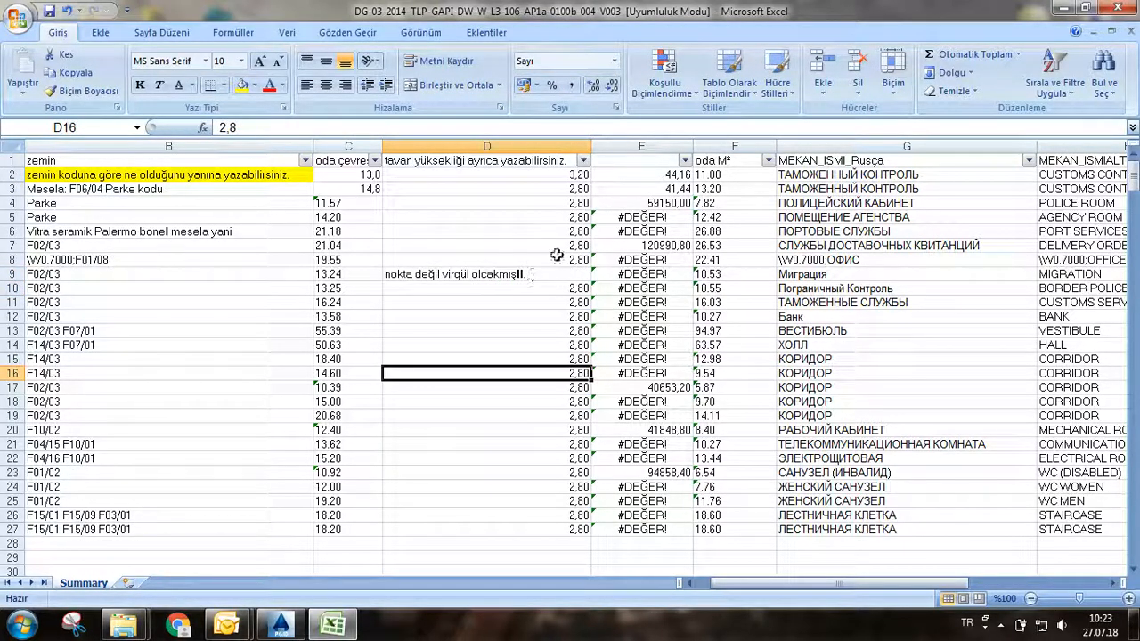
Re-enter the room perimeter in C4 as 11,57, using a decimal comma.
left_click(370, 204)
key("BackSpace")
type("11,57")
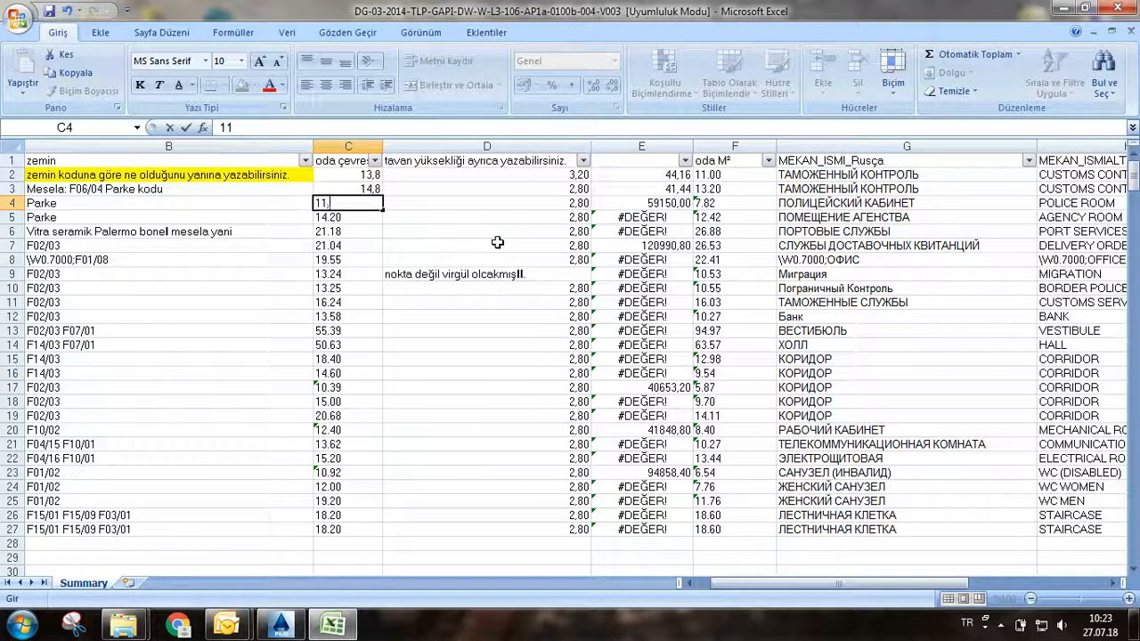
key("Return")
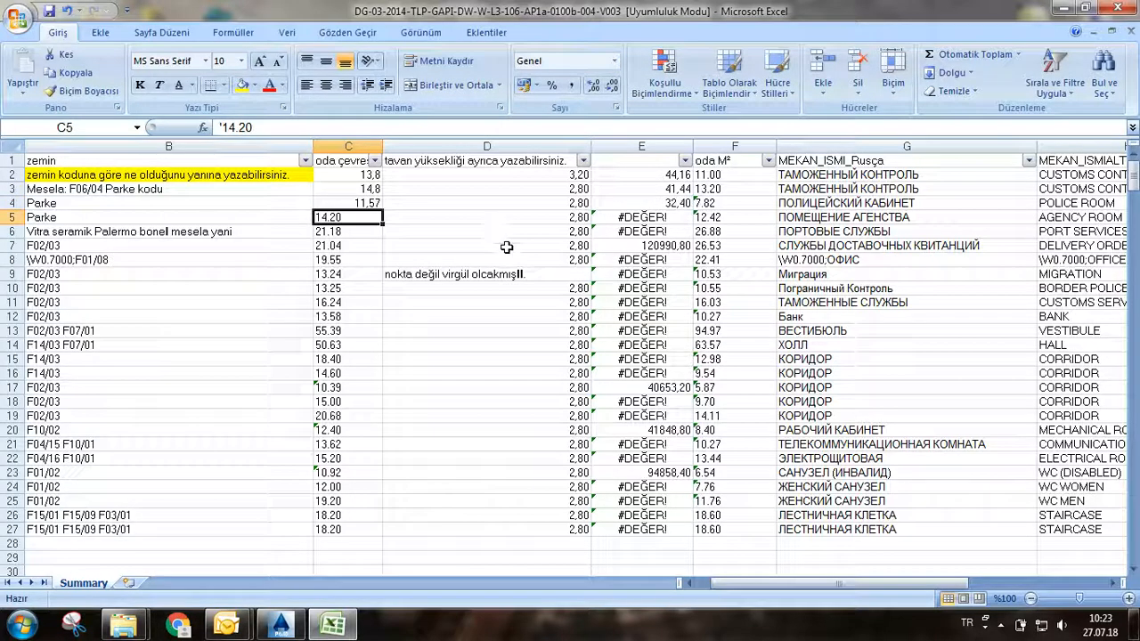
Enter the header "oda duvar m2" in E1 and give the cell a yellow fill.
left_click(663, 160)
type("oda")
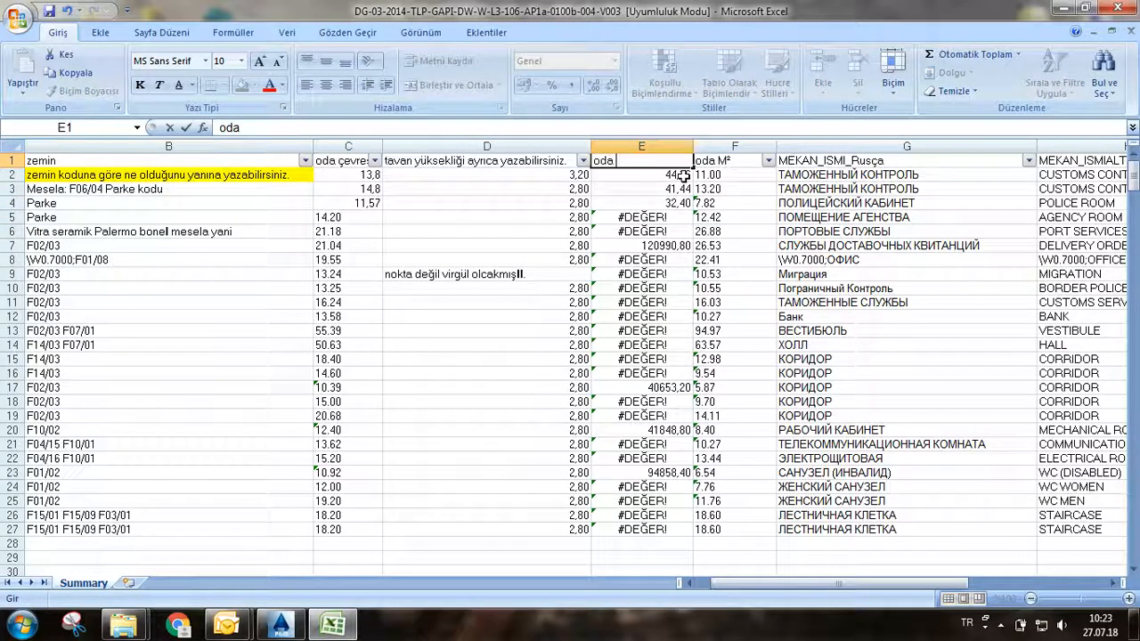
type(" duvar m2")
key("Return")
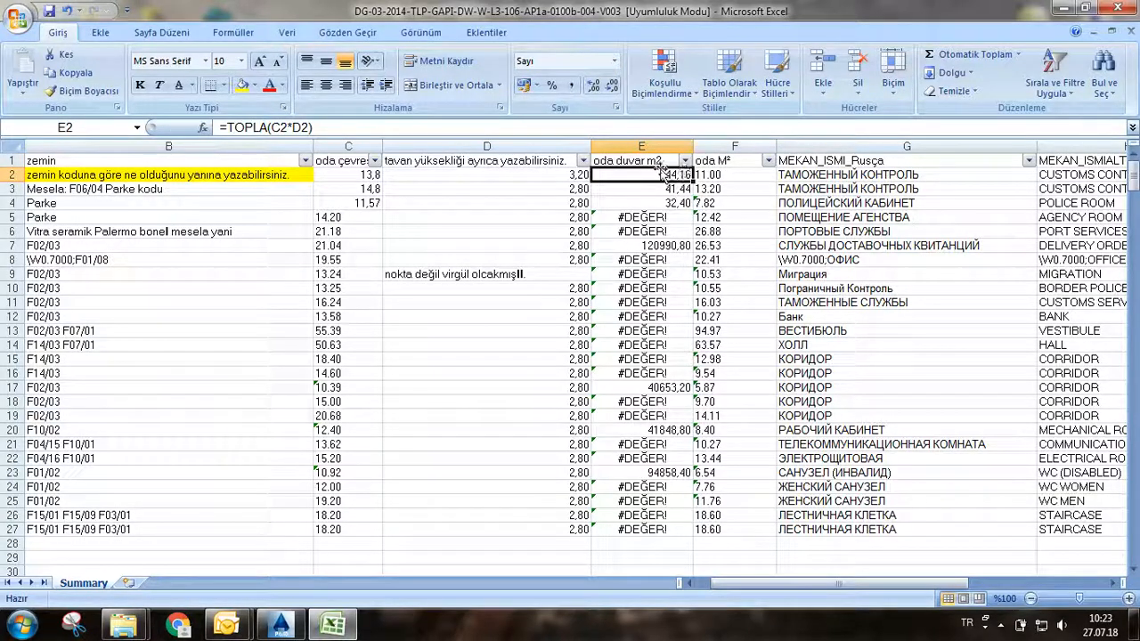
left_click(656, 161)
left_click(241, 85)
left_click(641, 189)
Insert a new column before the "oda M²" column and give it the header "minhalar".
left_click(735, 146)
left_click(823, 70)
left_click(763, 194)
left_click(744, 160)
type("minhalar")
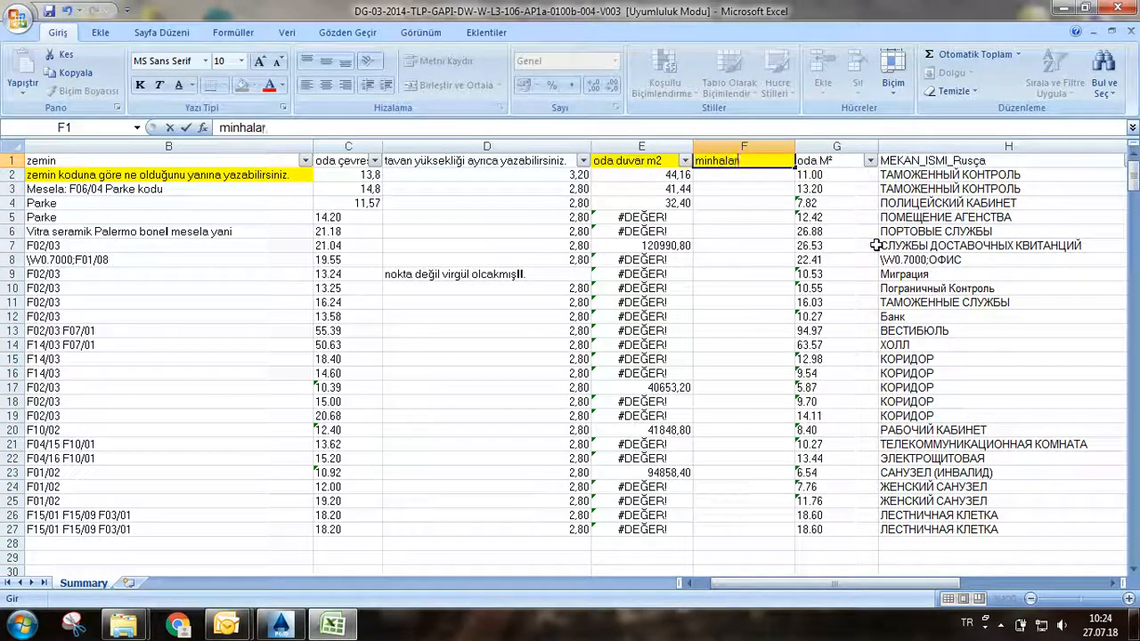
key("Return")
Enter "kapıdır, pencereler yazılacak" in F2 and widen column F to fit the text.
type("kapı")
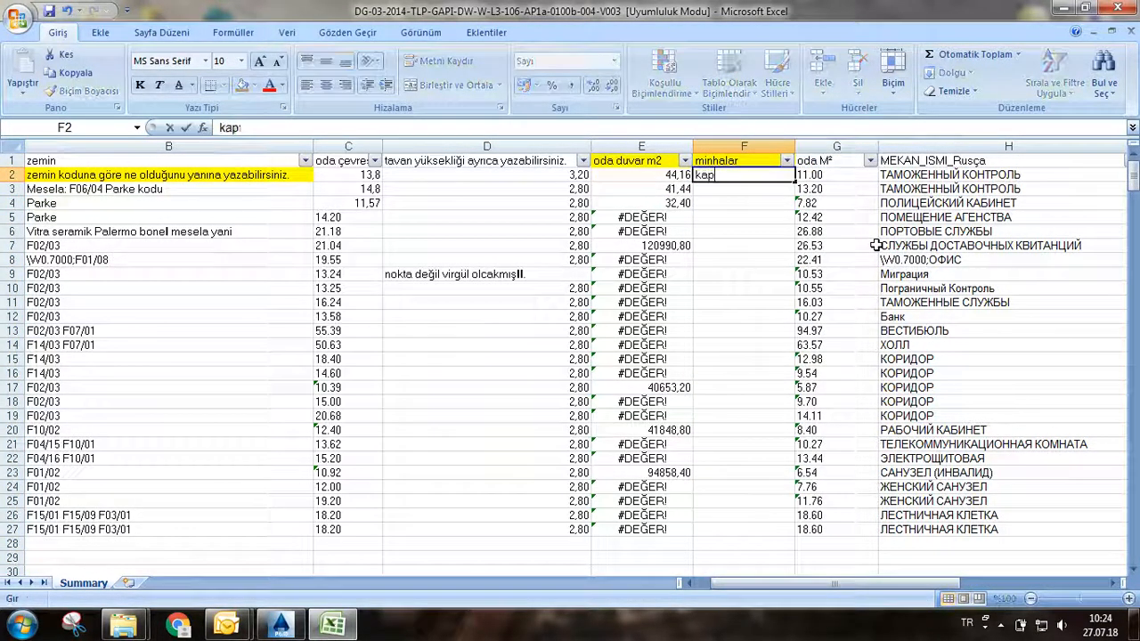
type("dır")
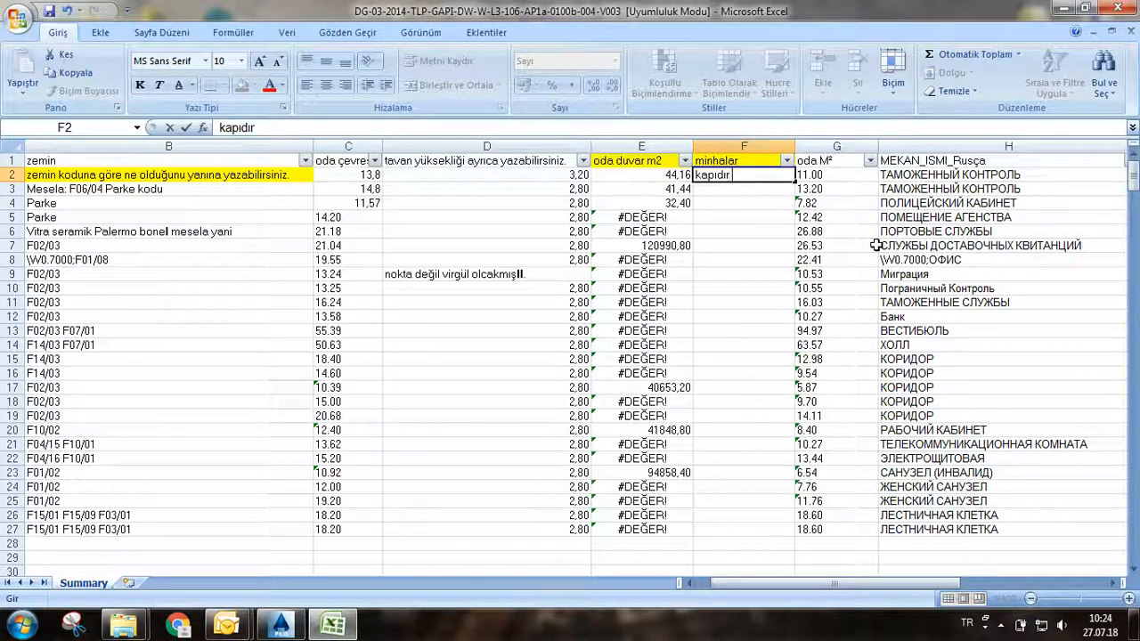
type(", pencereler")
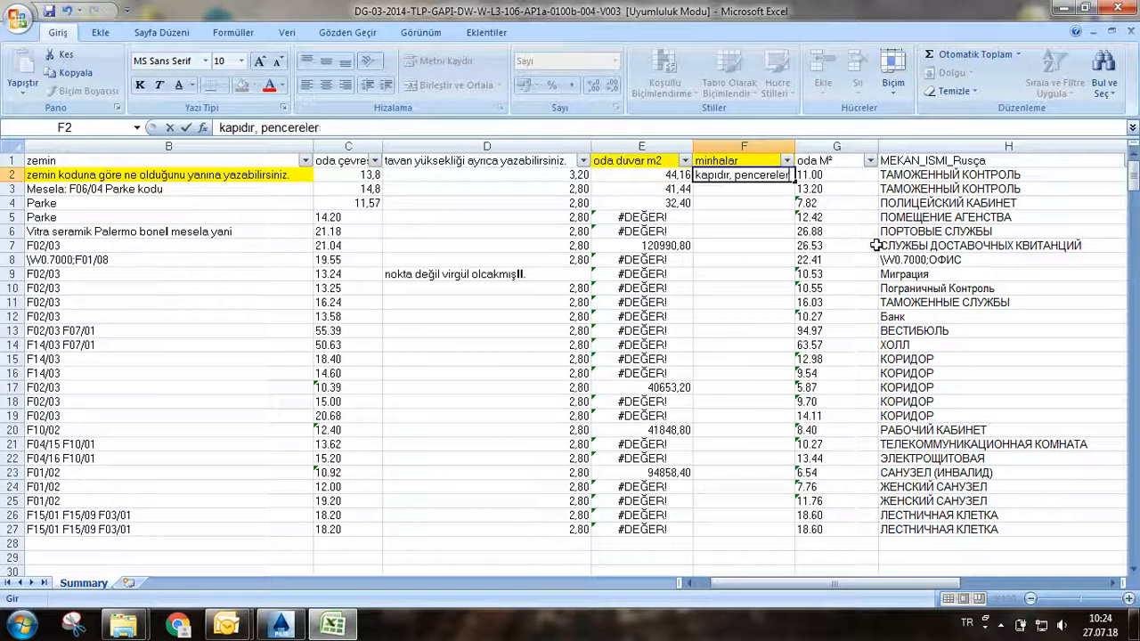
type(" yazılacak")
key("Return")
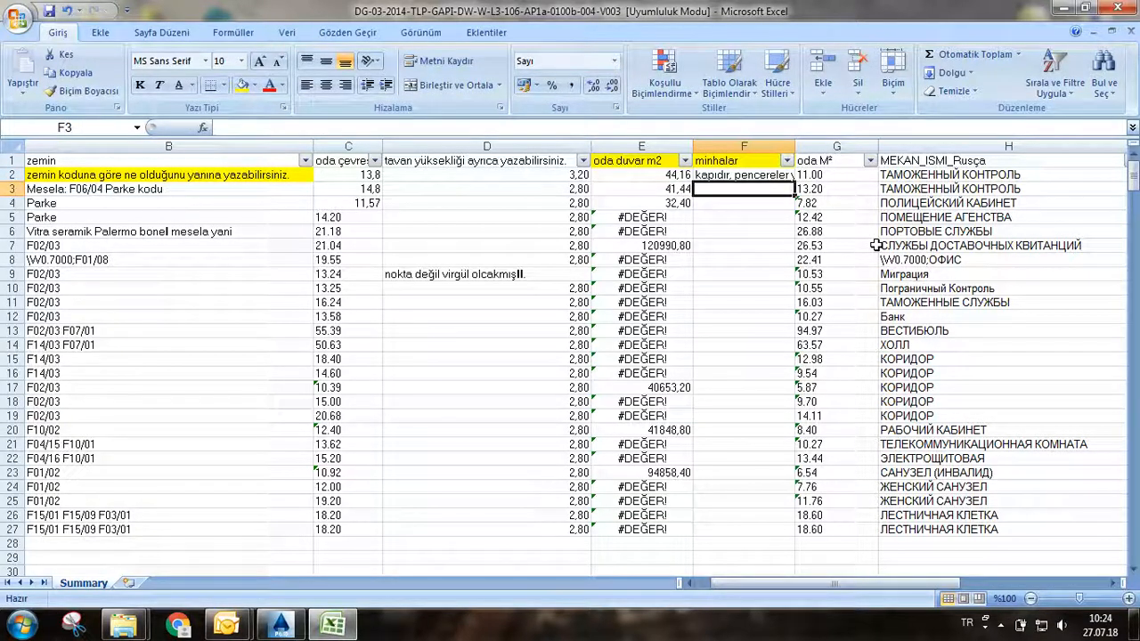
left_click_drag(796, 146, 857, 146)
left_click(757, 234)
left_click(756, 176)
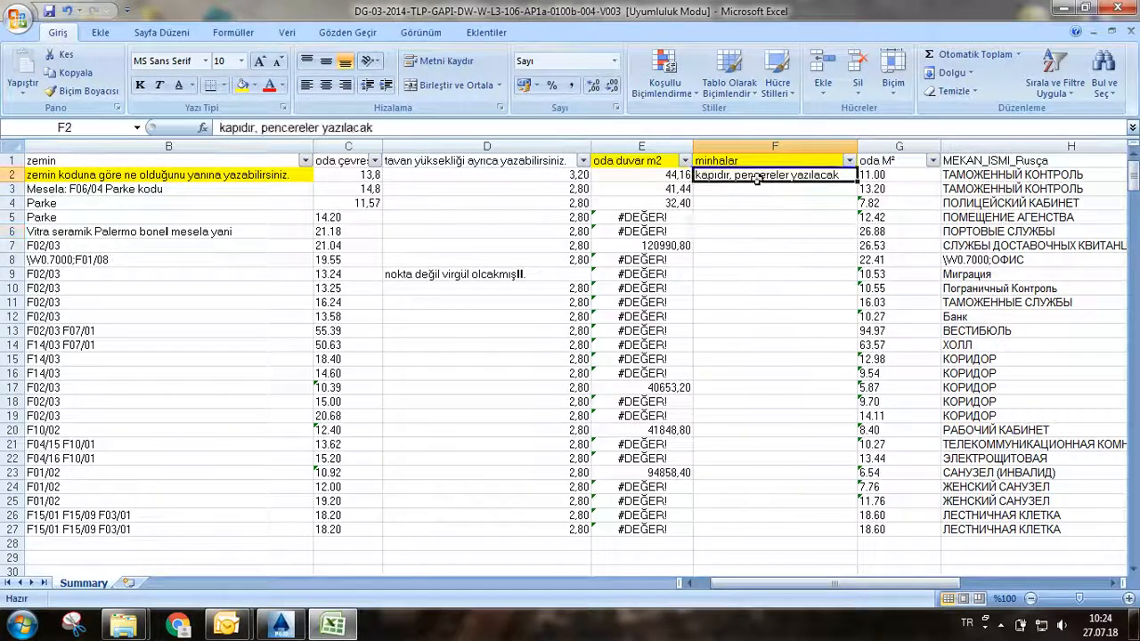
left_click(794, 207)
left_click_drag(816, 292, 820, 317)
left_click_drag(829, 387, 829, 417)
left_click(830, 448)
left_click(754, 228)
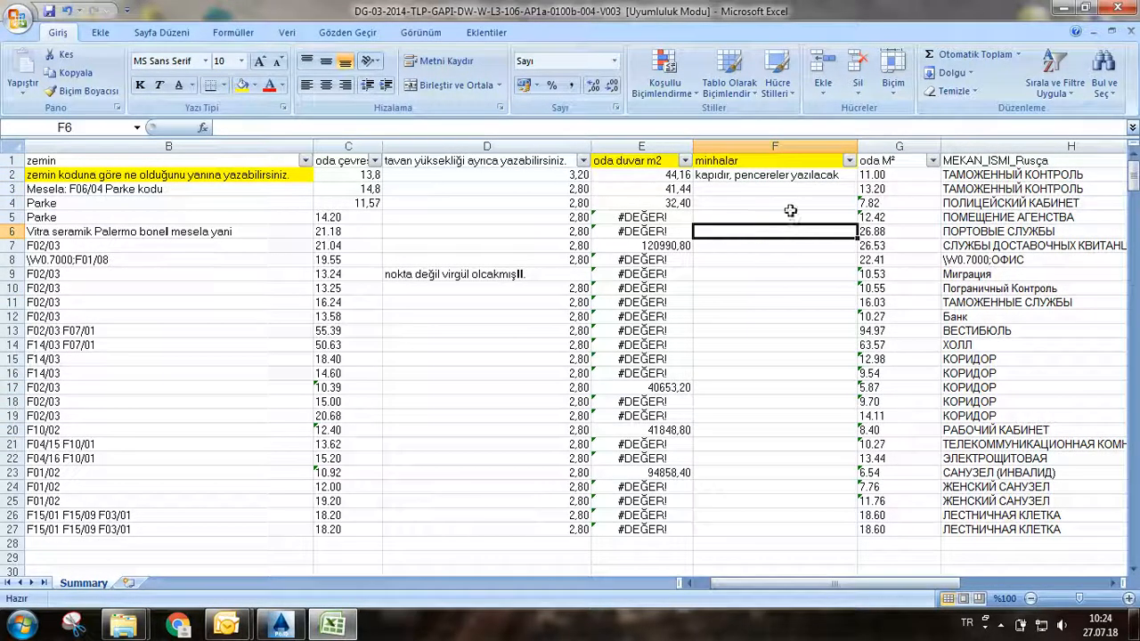
Enter the note "bunları siz yaparsınız benden şimdilik bu kadar" in D36, below the room schedule.
scroll(542, 323, "down", 9)
type("bunları siz yaparsını")
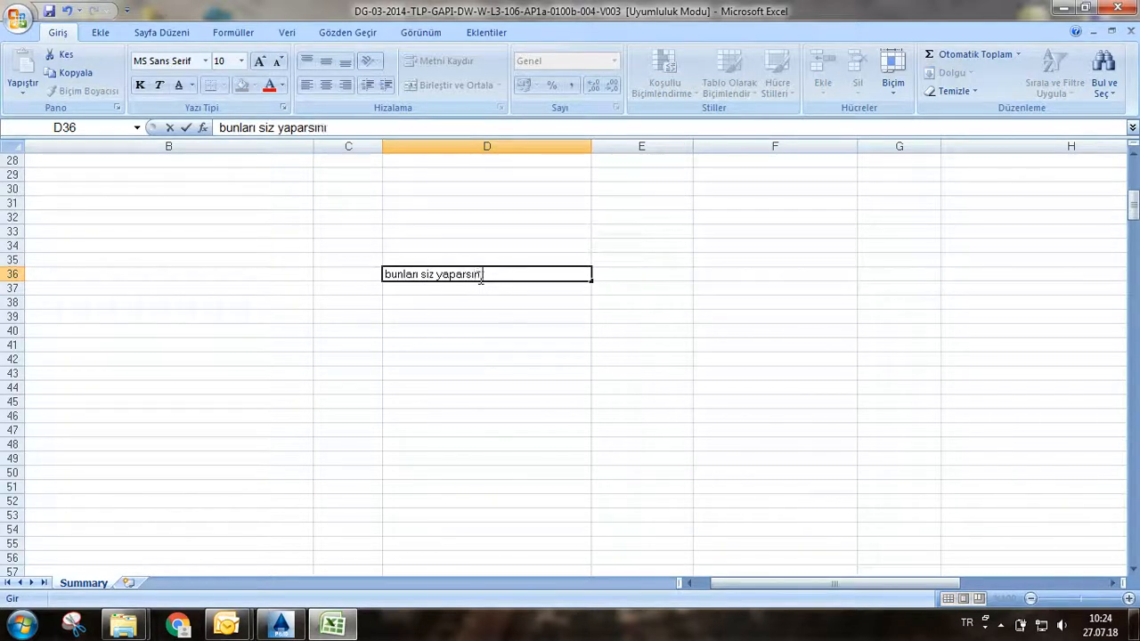
type("z benden şimdilik")
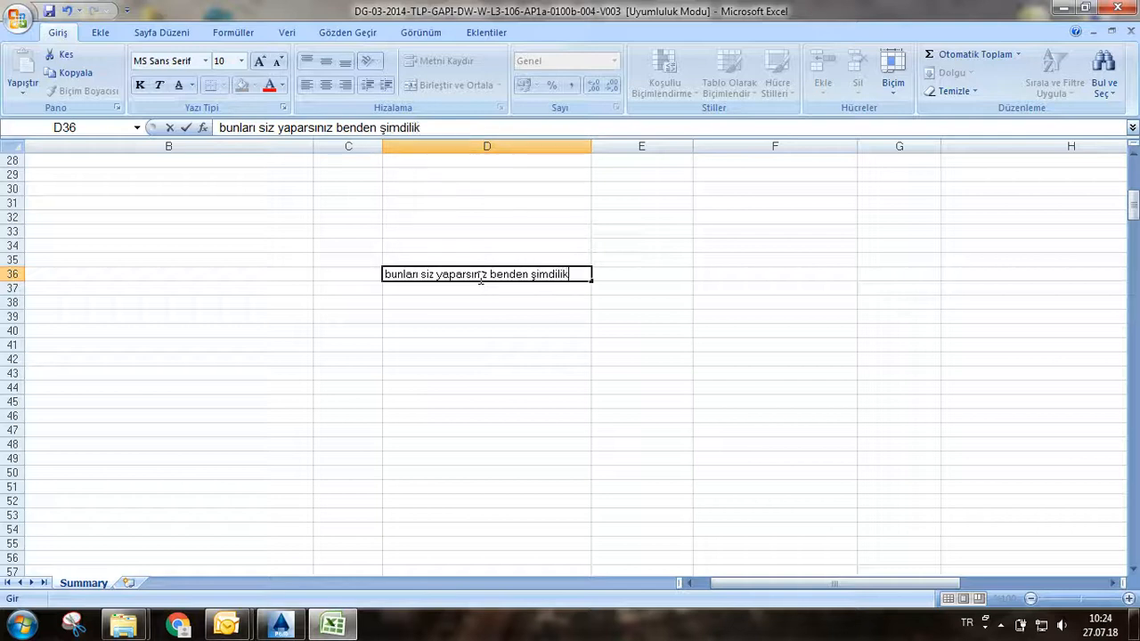
type(" bu kadar")
key("Return")
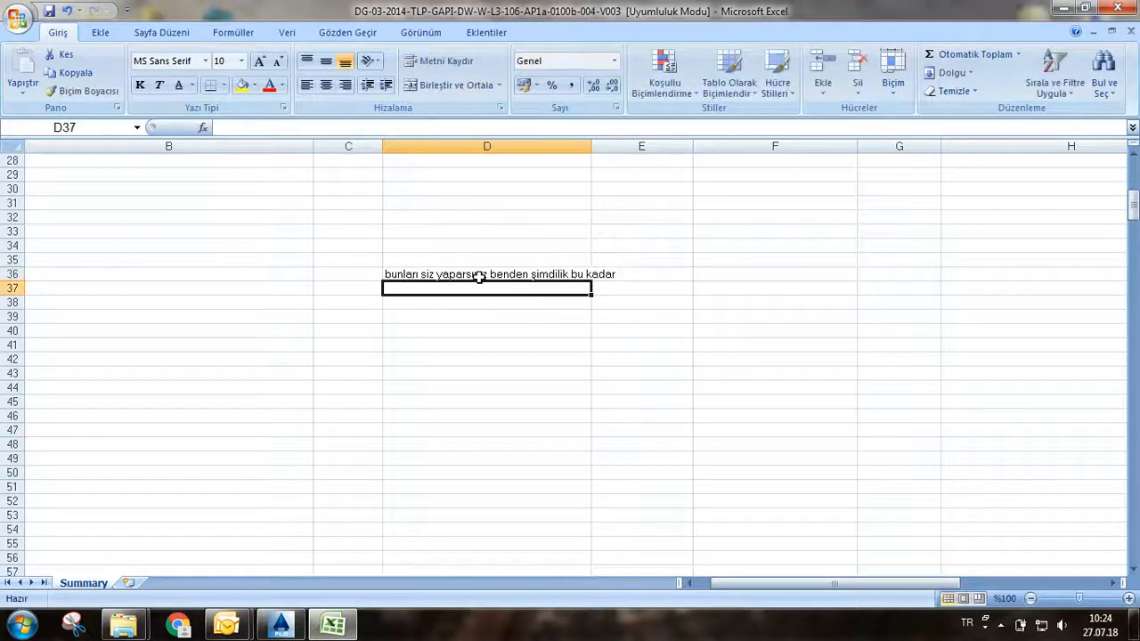
left_click(468, 275)
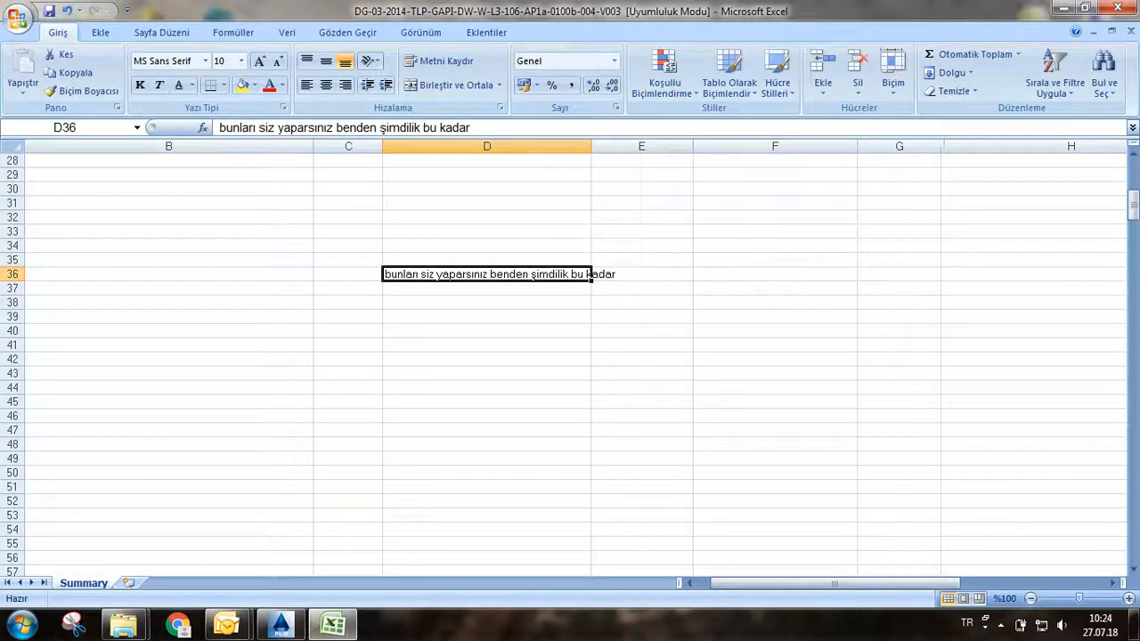
Close the room schedule workbook without saving the changes.
left_click(1118, 8)
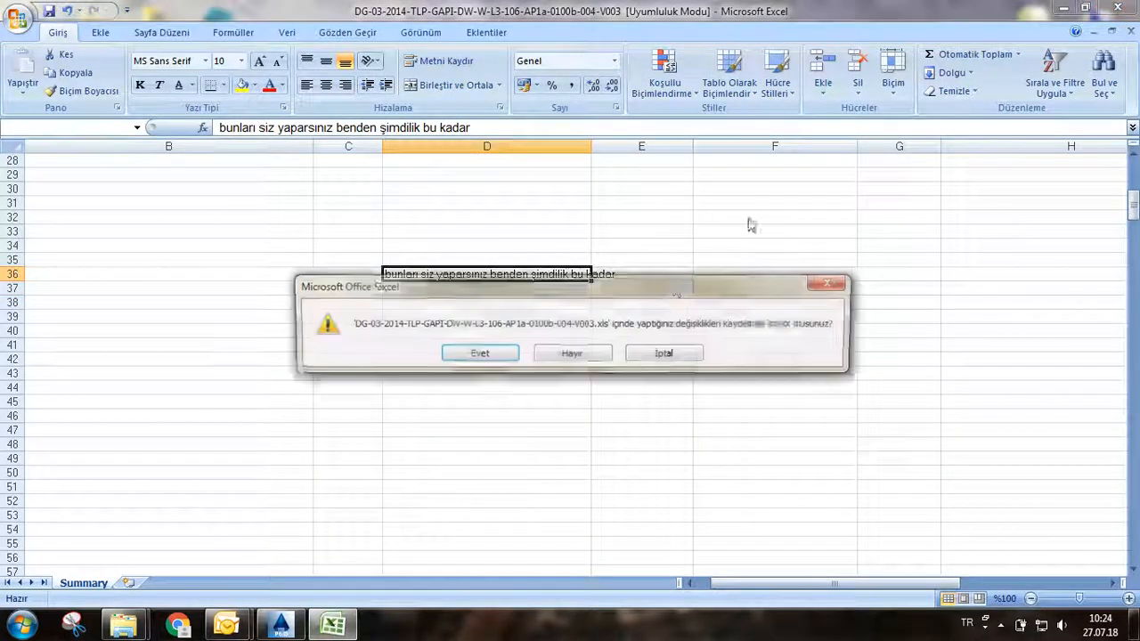
left_click(584, 354)
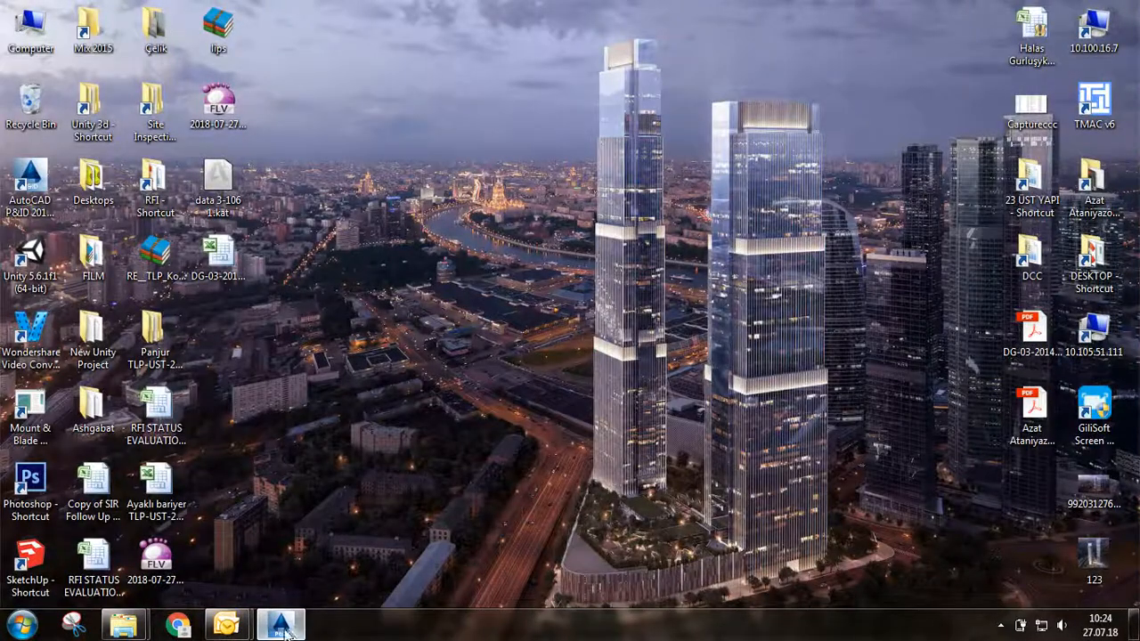
left_click(1001, 626)
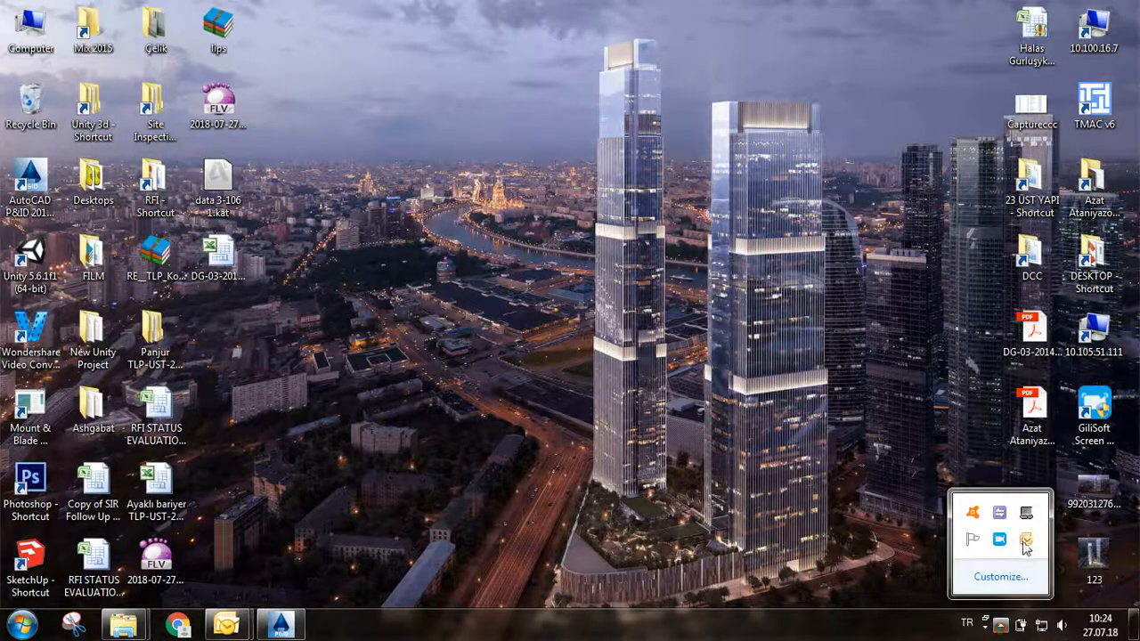